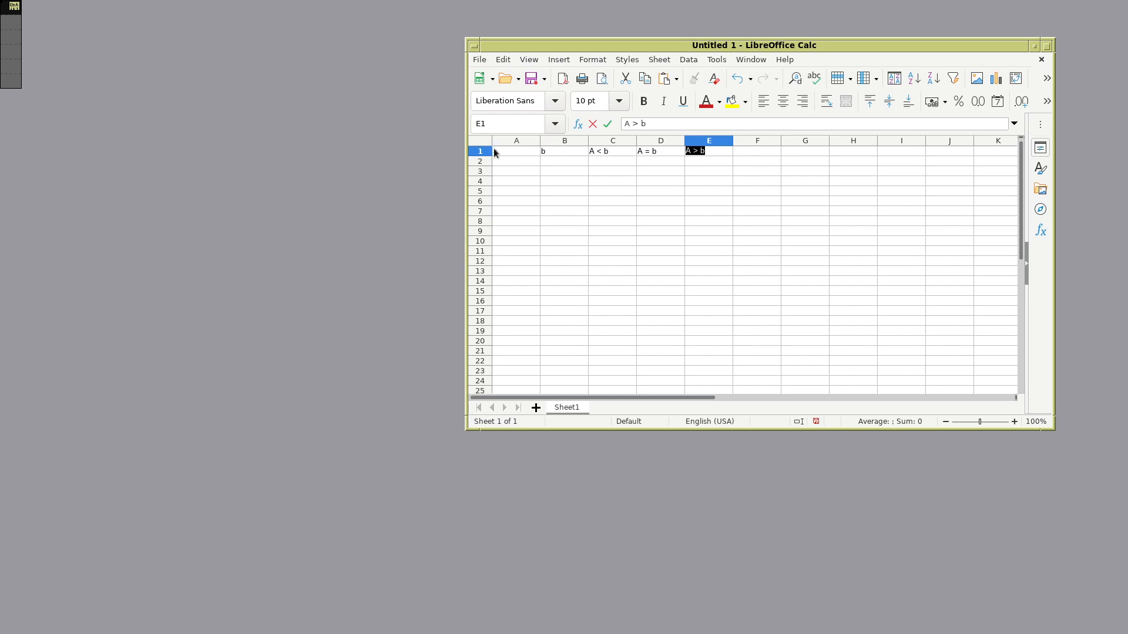
Convert the header text in cells A1:E1 to lowercase
{"action": "left_click_drag", "start_coordinate": [494, 151], "coordinate": [699, 152]}
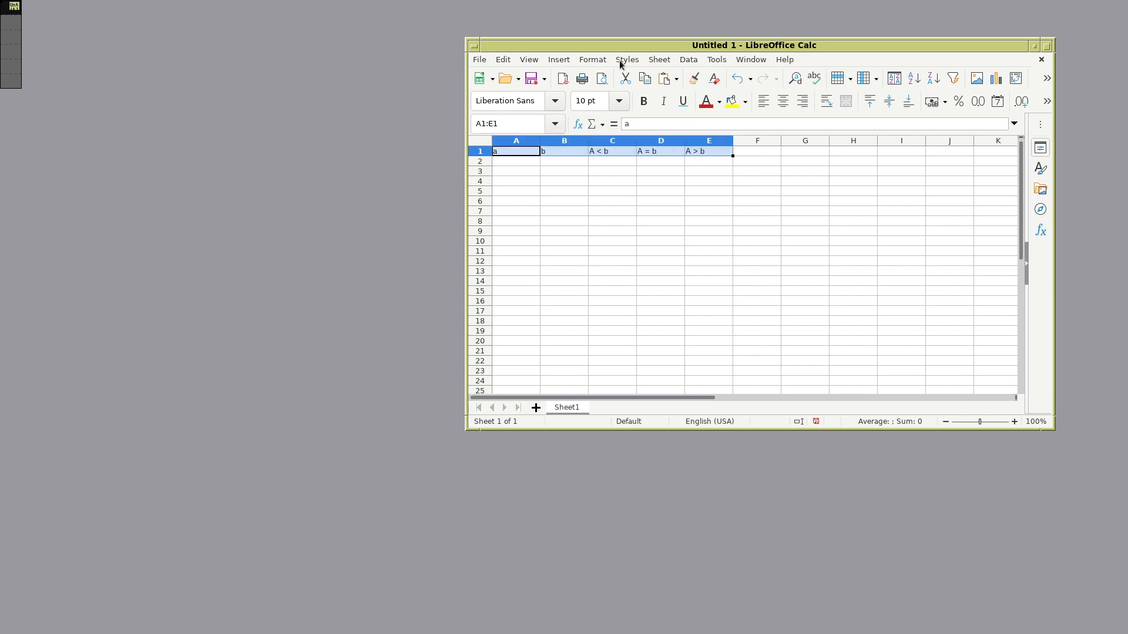
{"action": "left_click", "coordinate": [598, 60]}
{"action": "mouse_move", "coordinate": [683, 78]}
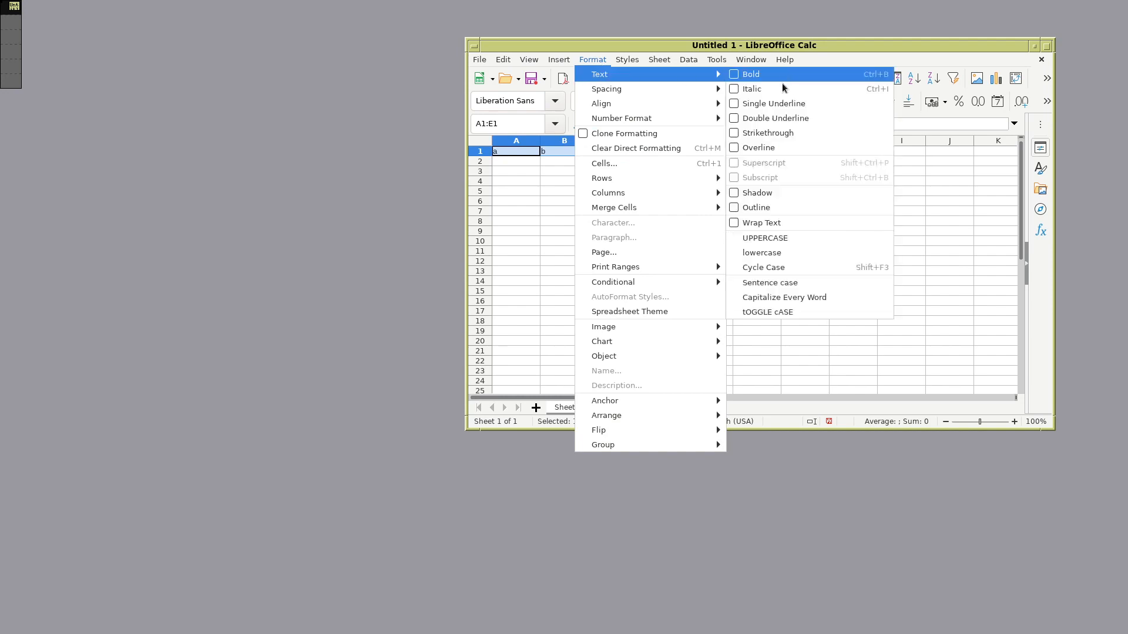
{"action": "left_click", "coordinate": [762, 252]}
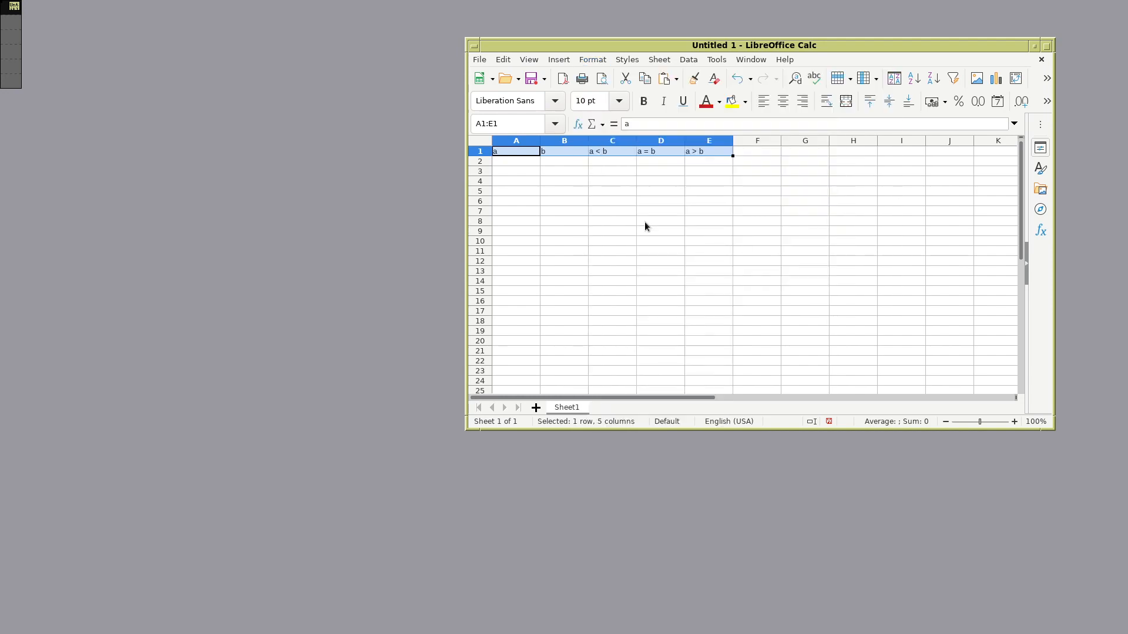
Fill in the first two input combinations for a and b: 0, 0 in row 2 and 0, 1 in row 3
{"action": "left_click", "coordinate": [502, 161]}
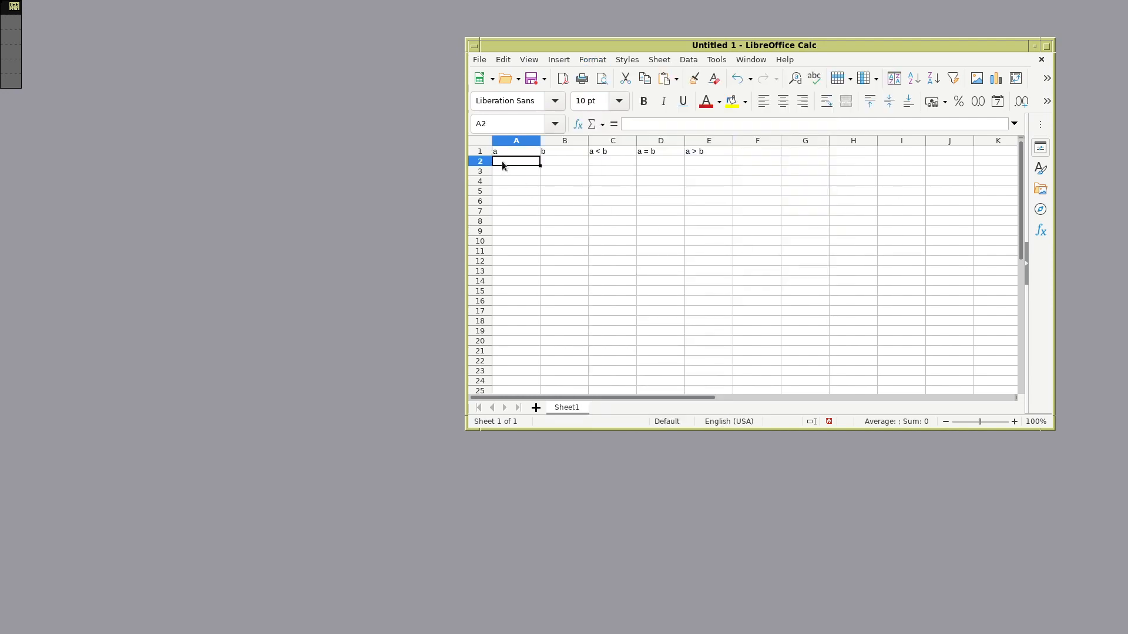
{"action": "type", "text": "0"}
{"action": "key", "text": "Tab"}
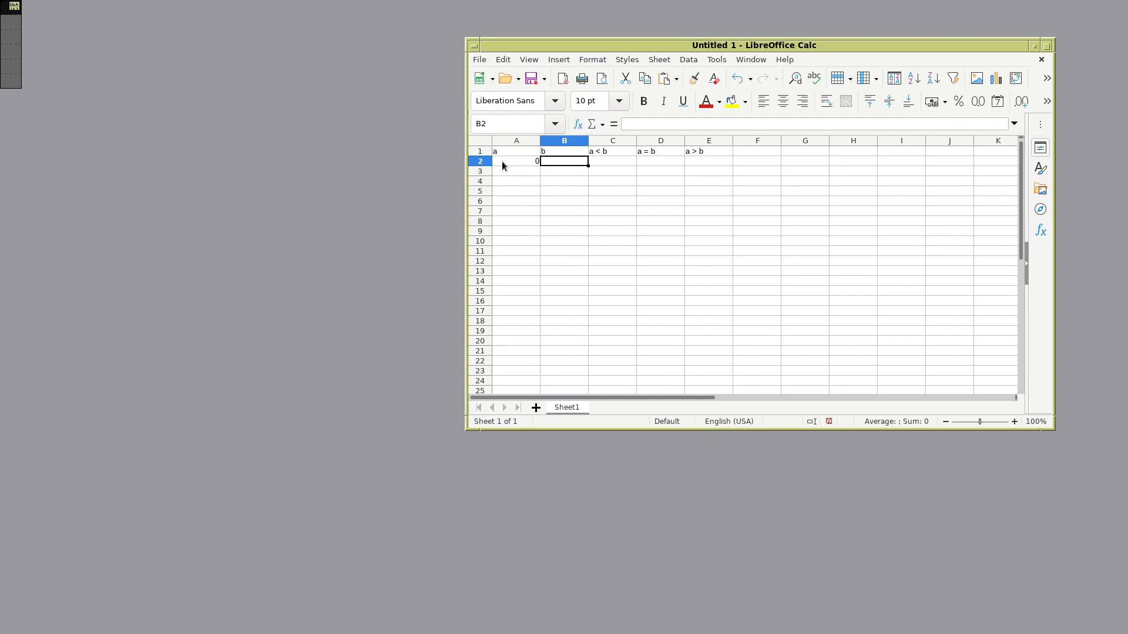
{"action": "type", "text": "0"}
{"action": "key", "text": "Return"}
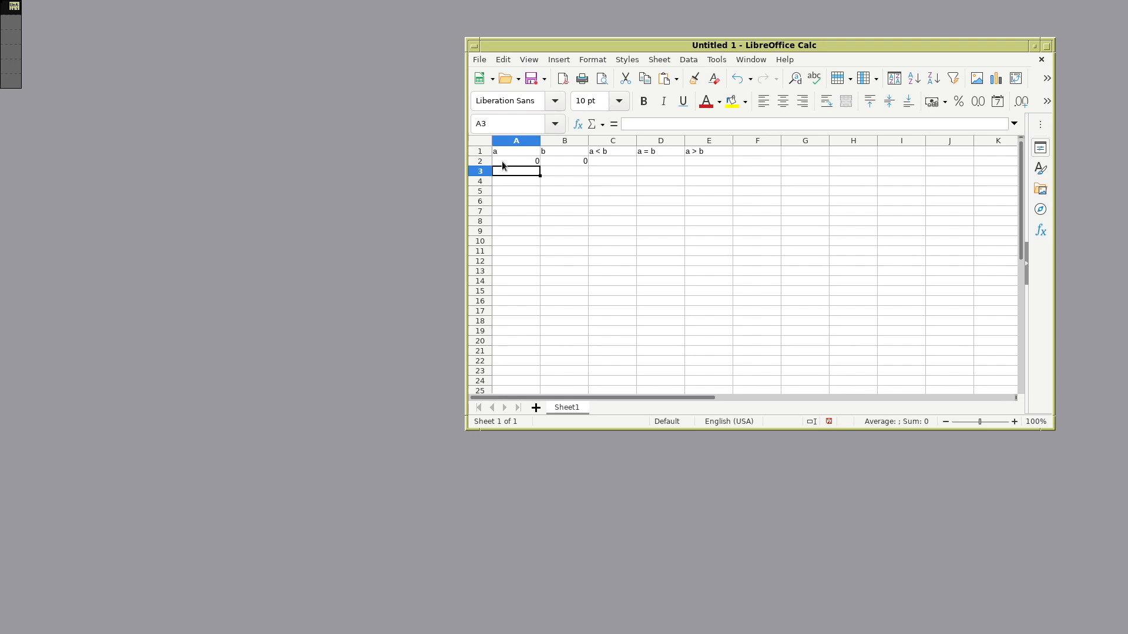
{"action": "type", "text": "0"}
{"action": "key", "text": "Tab"}
{"action": "type", "text": "1"}
{"action": "key", "text": "Return"}
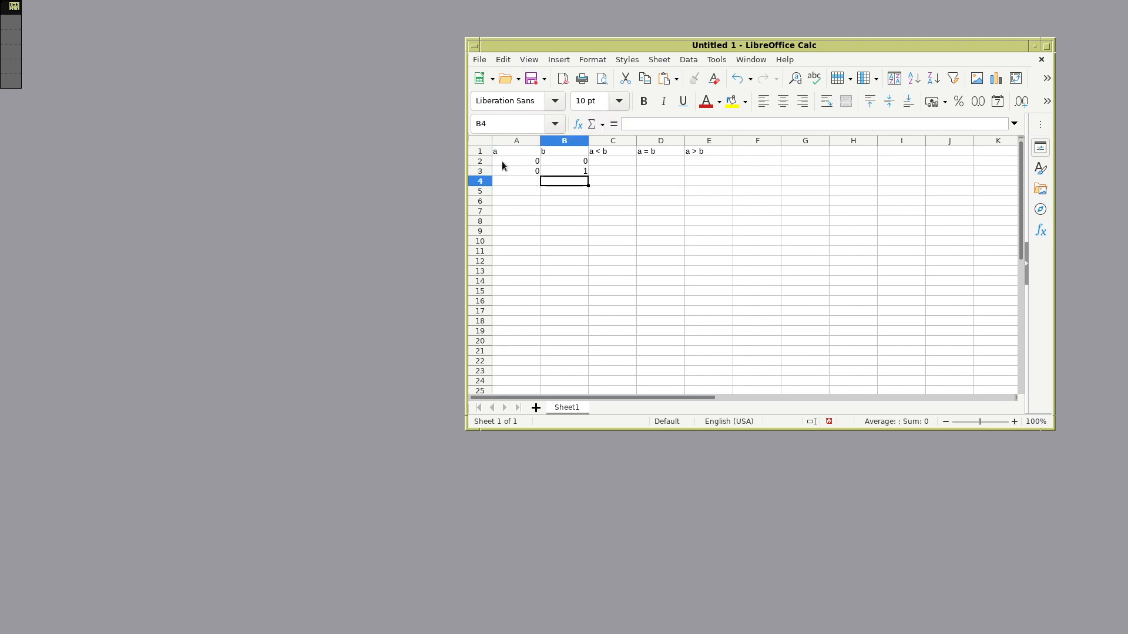
Fill in the remaining input combinations for a and b: 1, 0 in row 4 and 1, 1 in row 5
{"action": "type", "text": "1"}
{"action": "key", "text": "Tab"}
{"action": "type", "text": "0"}
{"action": "key", "text": "Return"}
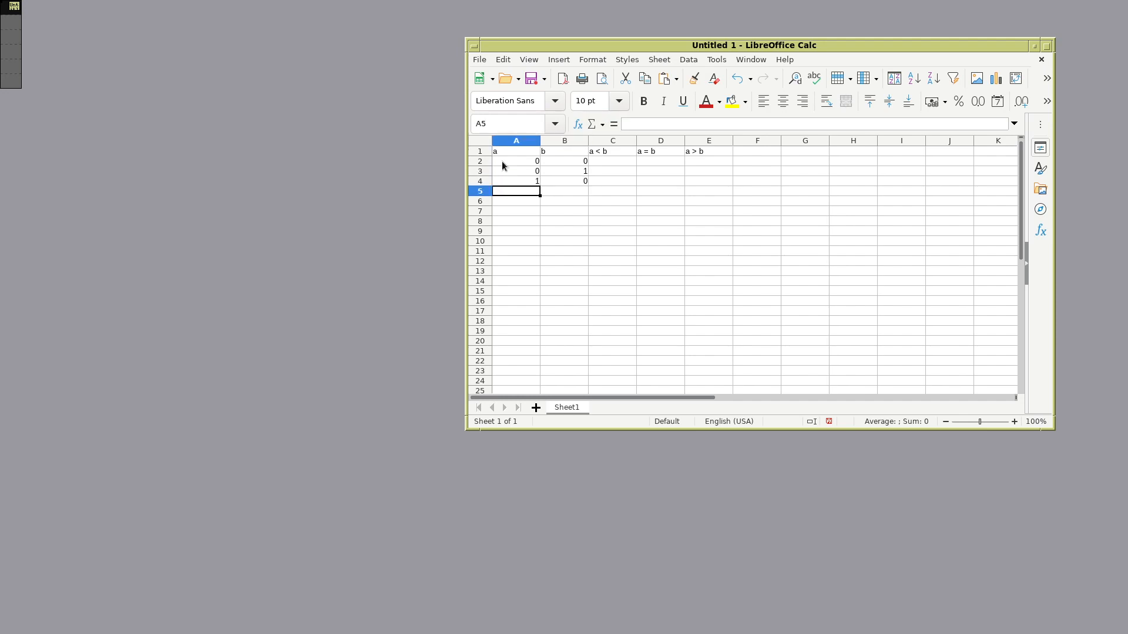
{"action": "type", "text": "1"}
{"action": "key", "text": "Tab"}
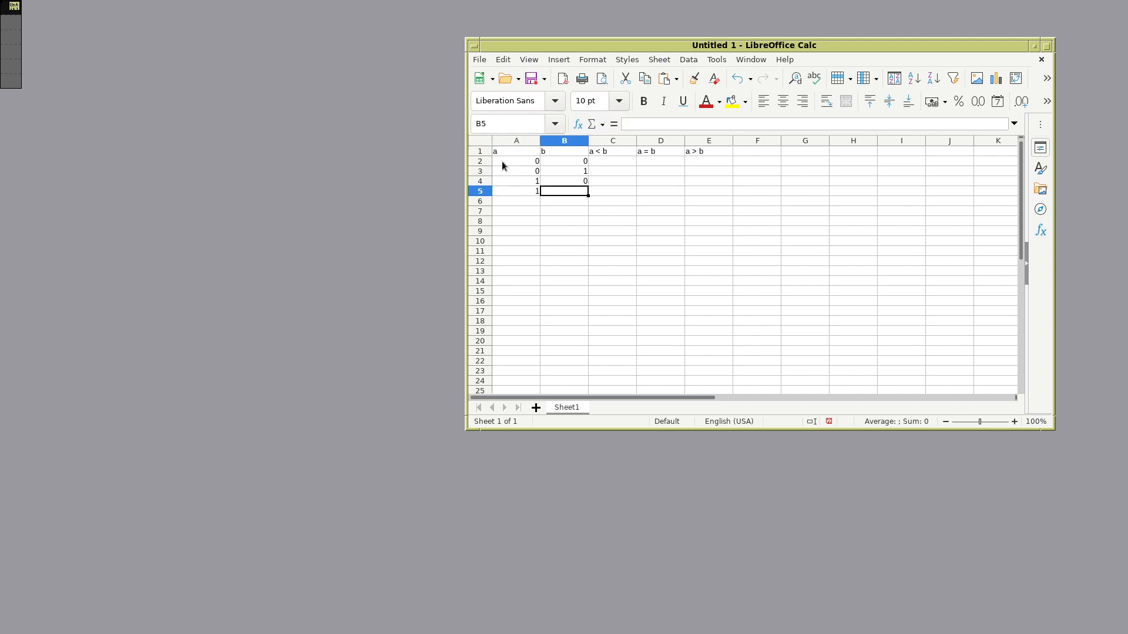
{"action": "type", "text": "1"}
Center the contents of A1:E5 horizontally and make the header cells A1:E1 bold
{"action": "left_click_drag", "start_coordinate": [706, 194], "coordinate": [499, 151]}
{"action": "left_click", "coordinate": [782, 101]}
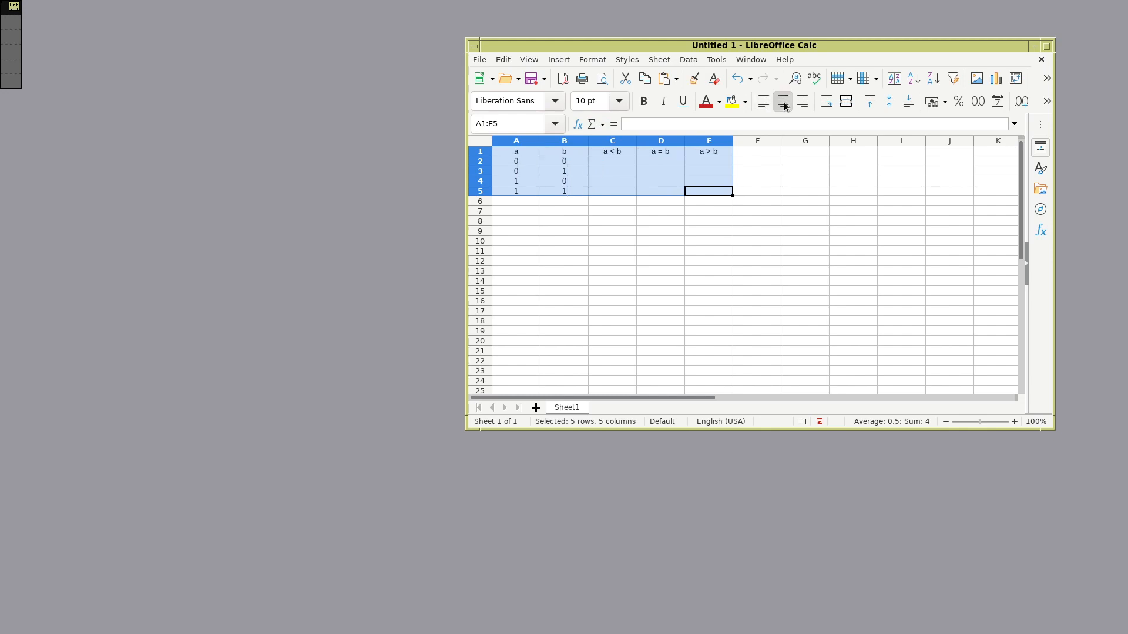
{"action": "left_click", "coordinate": [605, 162]}
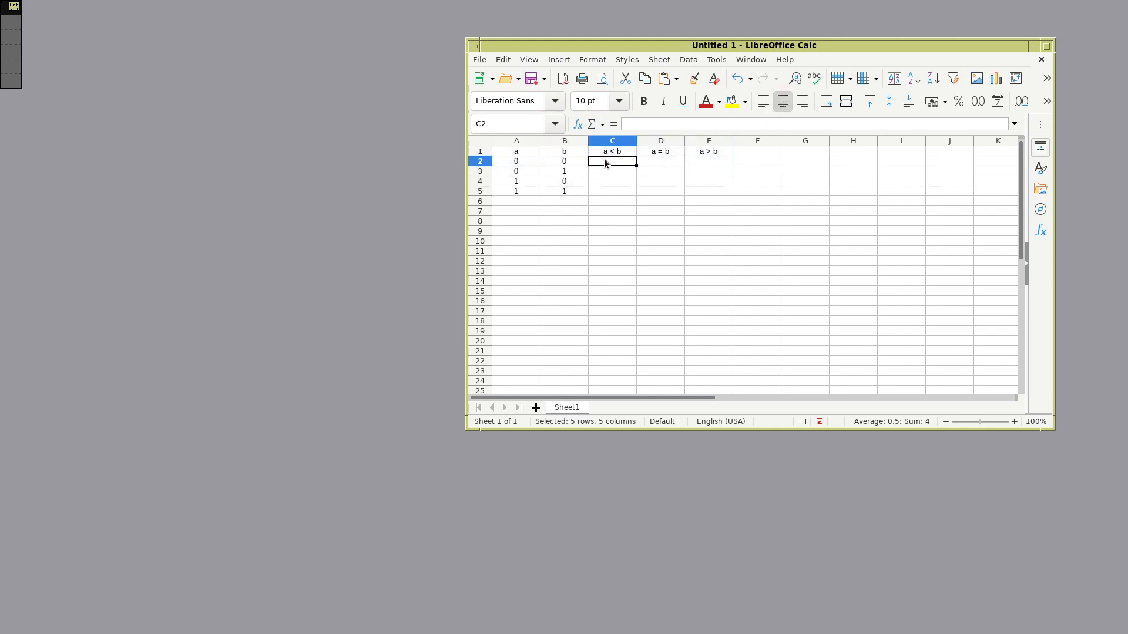
{"action": "left_click_drag", "start_coordinate": [503, 150], "coordinate": [717, 154]}
{"action": "left_click", "coordinate": [643, 101]}
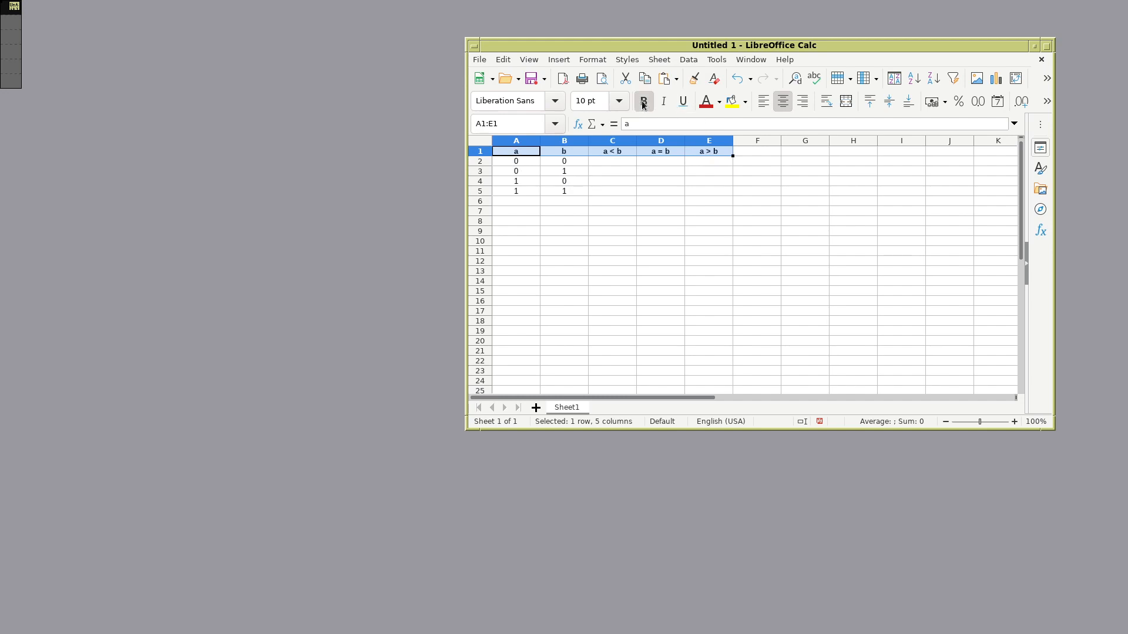
Enter the a < b outputs 0, 1, 0, 0 in cells C2 through C5
{"action": "left_click", "coordinate": [606, 162]}
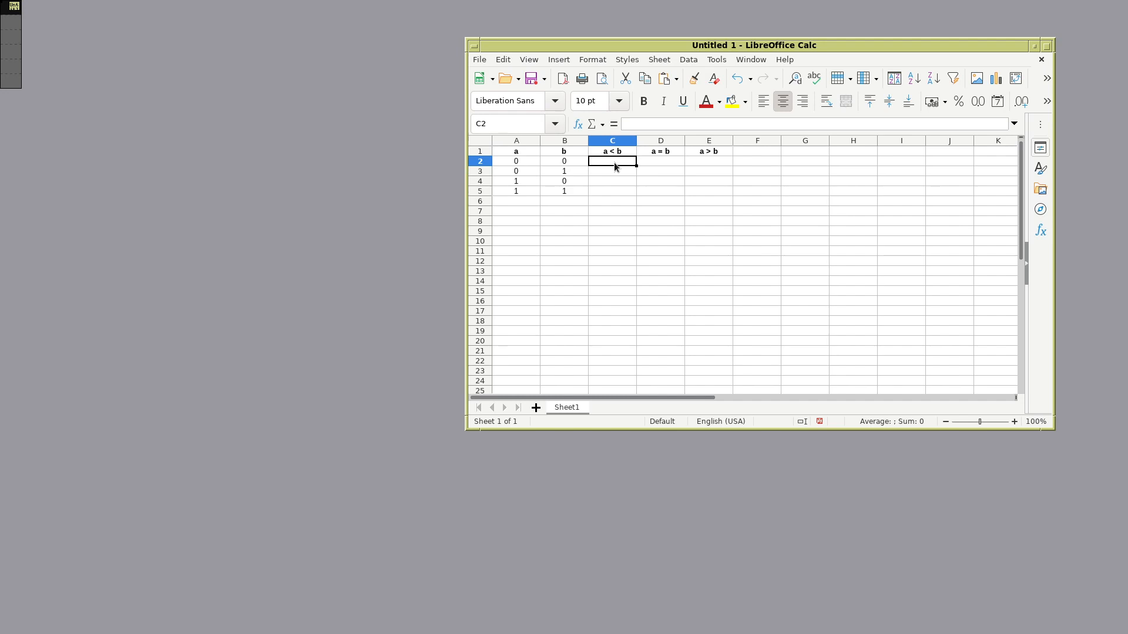
{"action": "type", "text": "0"}
{"action": "key", "text": "Return"}
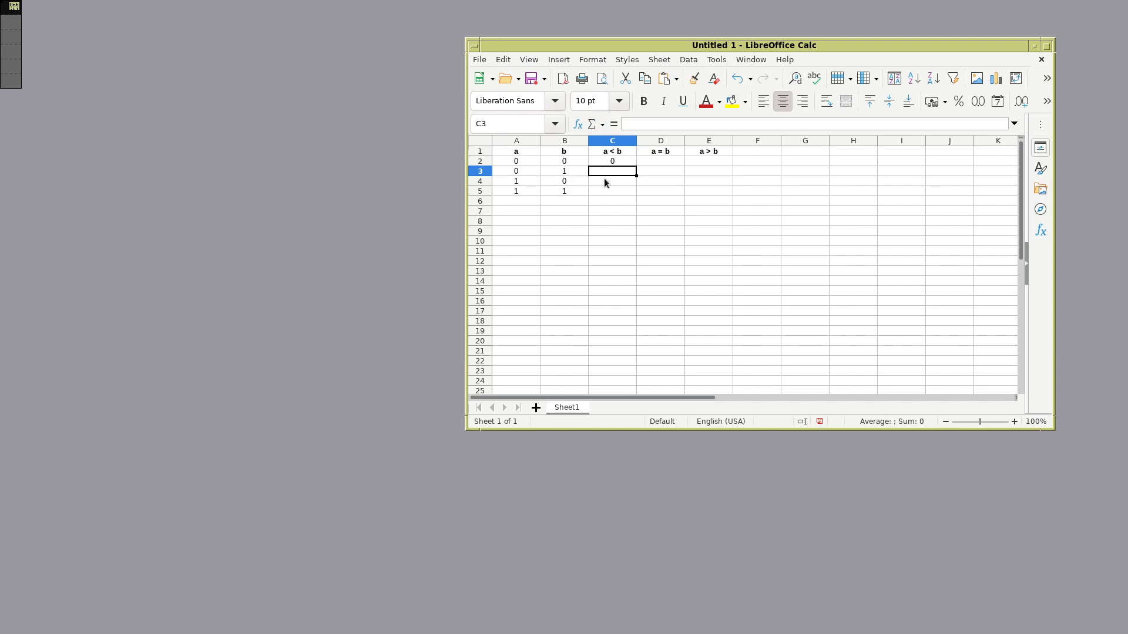
{"action": "type", "text": "1"}
{"action": "key", "text": "Return"}
{"action": "type", "text": "0"}
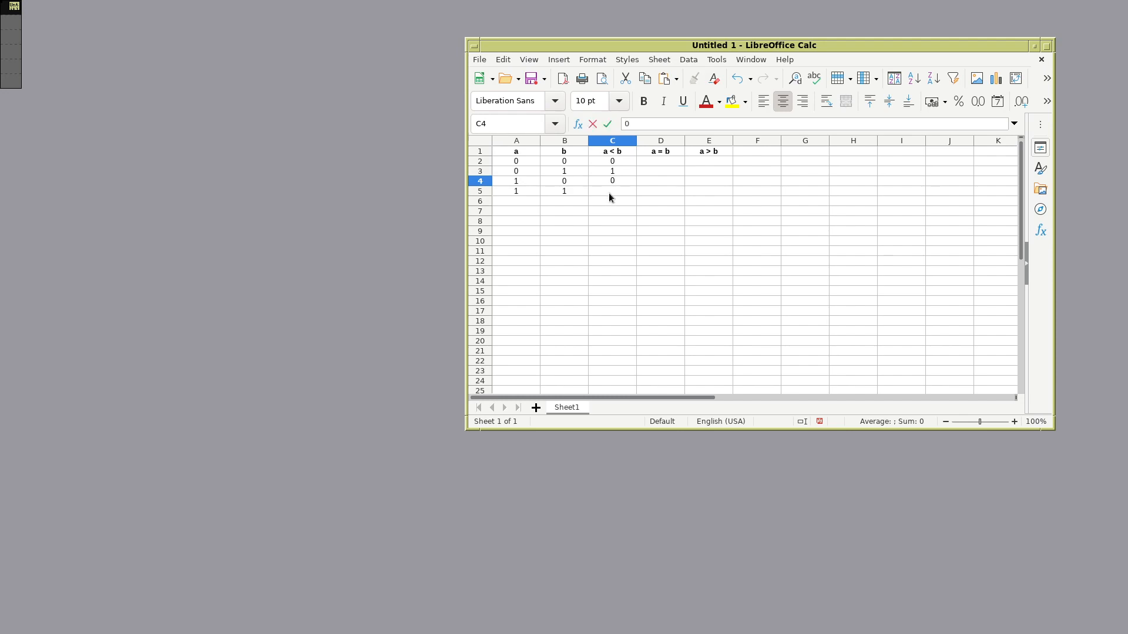
{"action": "key", "text": "Return"}
{"action": "type", "text": "0"}
Enter the a = b outputs 1, 0, 0, 1 in cells D2 through D5
{"action": "left_click", "coordinate": [653, 161]}
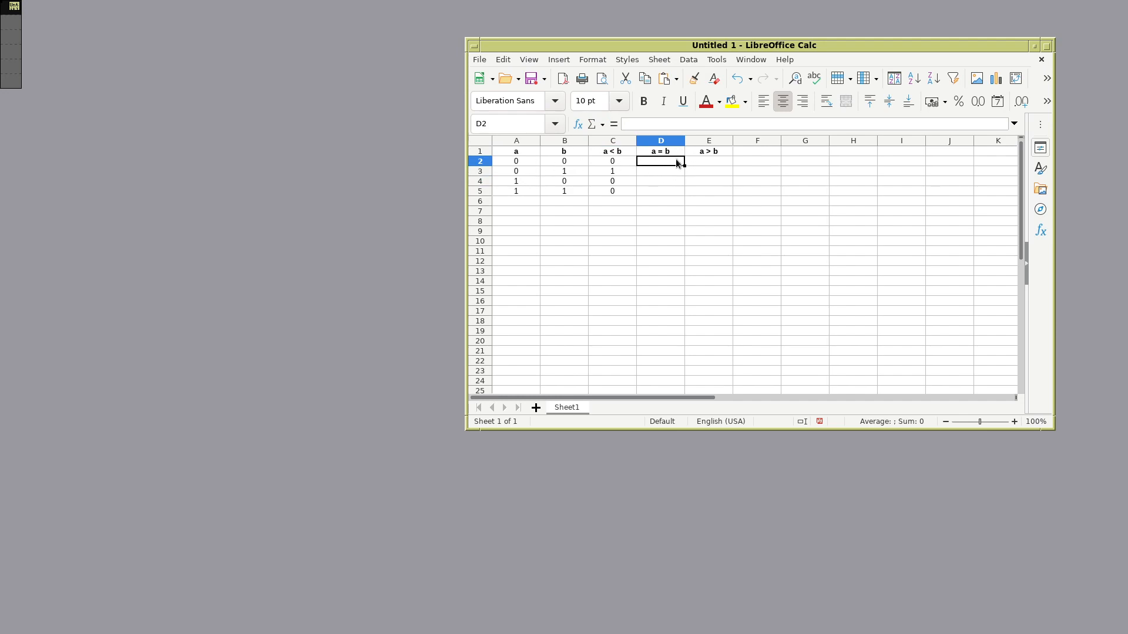
{"action": "type", "text": "1"}
{"action": "left_click", "coordinate": [667, 175]}
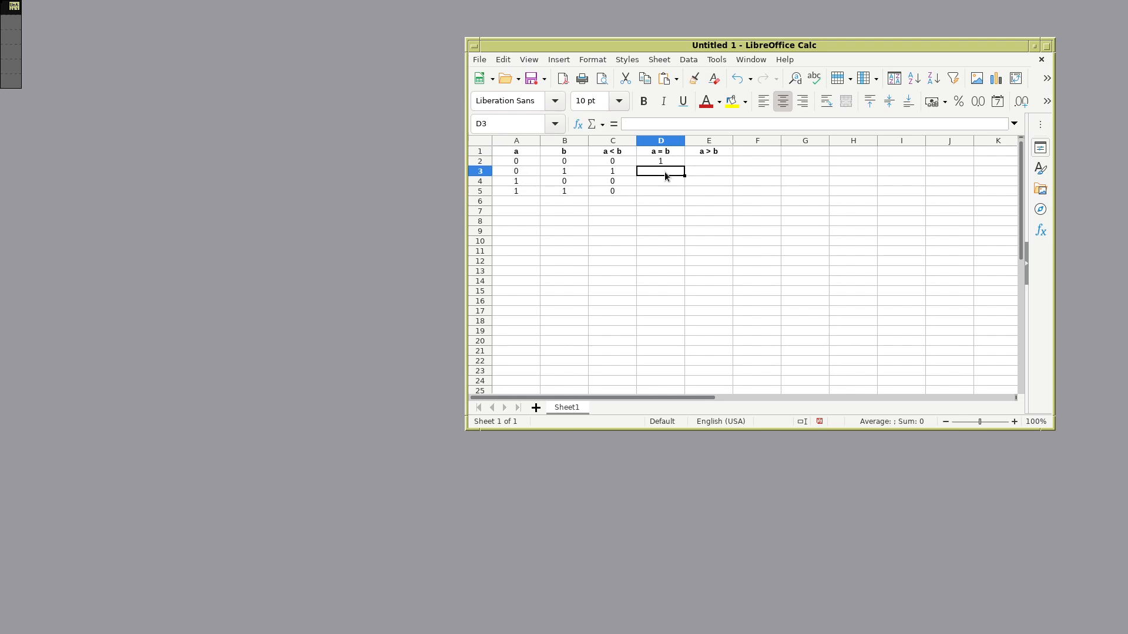
{"action": "type", "text": "0"}
{"action": "key", "text": "Return"}
{"action": "type", "text": "0"}
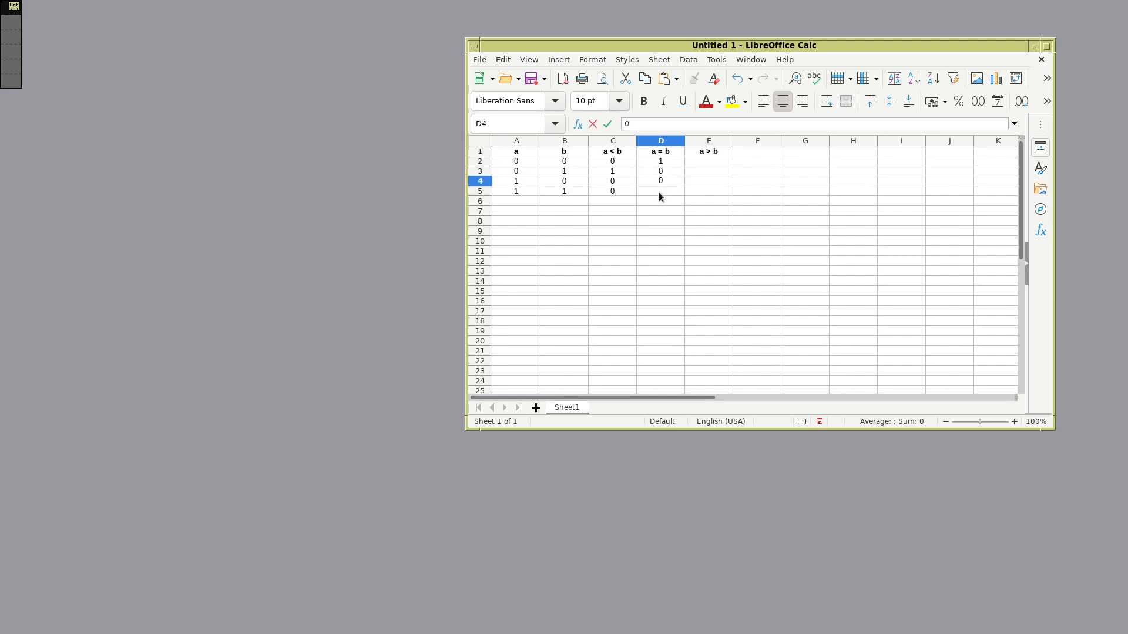
{"action": "left_click", "coordinate": [658, 193]}
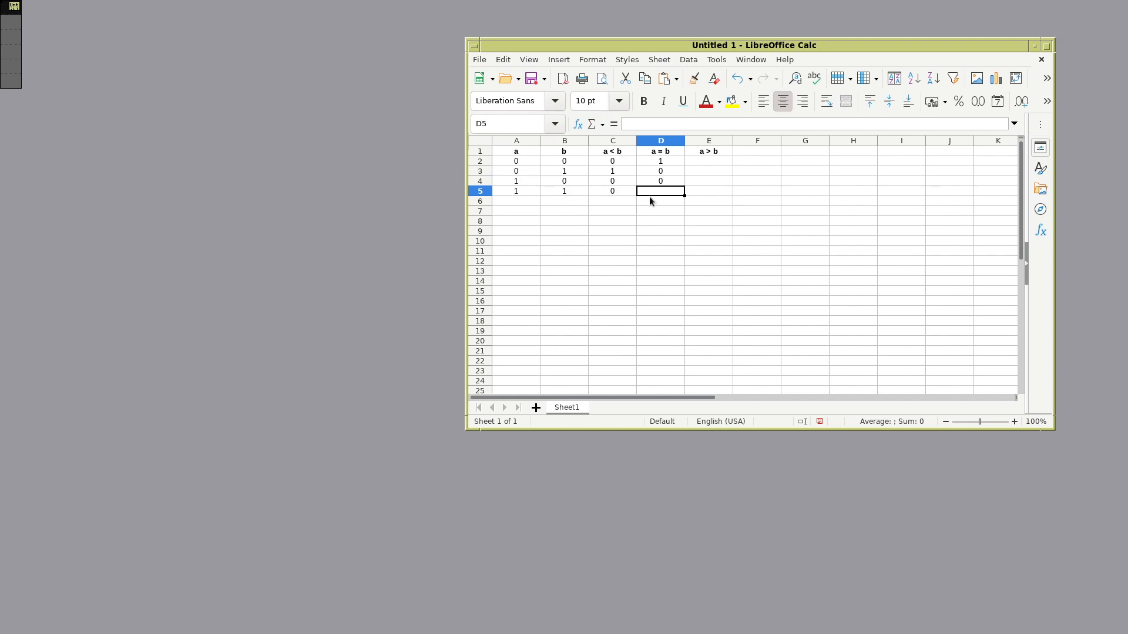
{"action": "type", "text": "1"}
Enter the a > b outputs 0, 0, 1, 0 in cells E2 through E5
{"action": "left_click", "coordinate": [707, 157]}
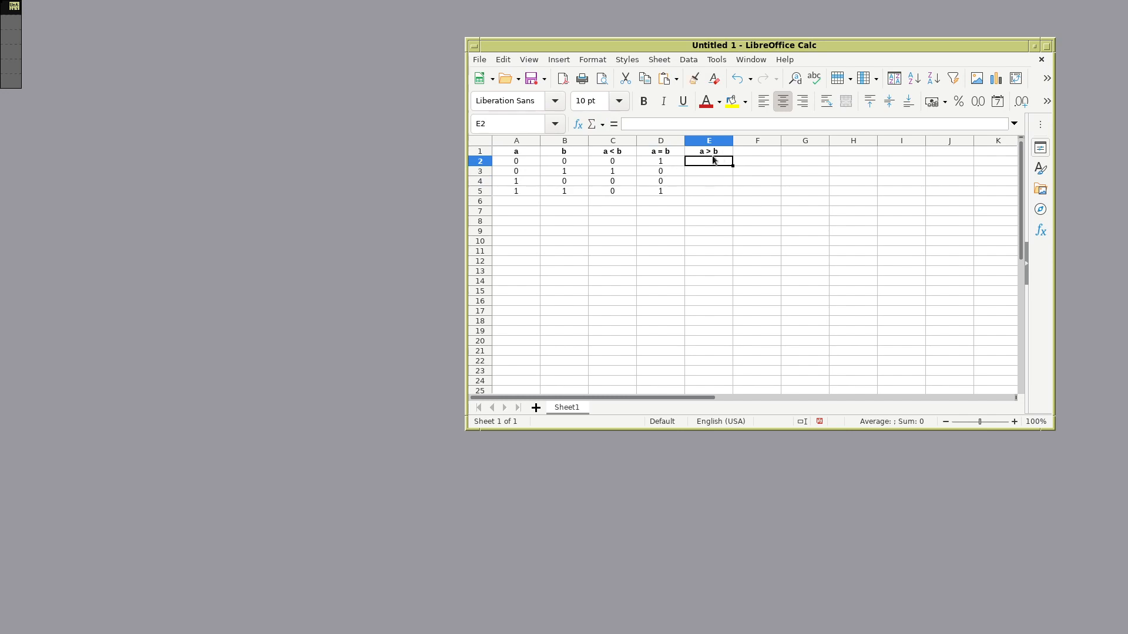
{"action": "type", "text": "0"}
{"action": "key", "text": "Return"}
{"action": "type", "text": "0"}
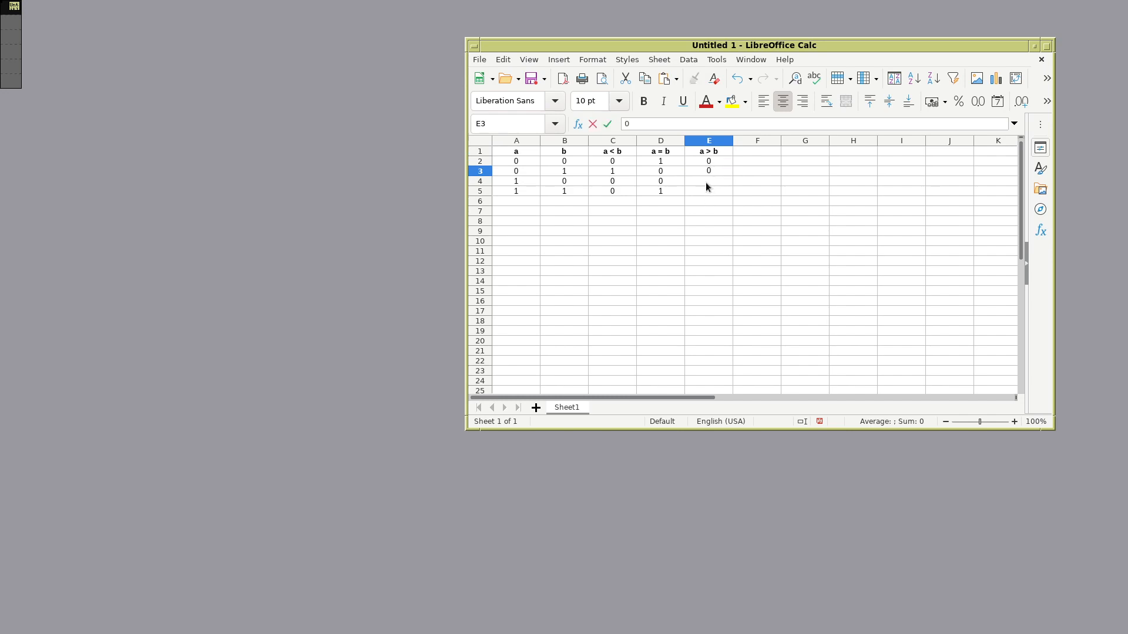
{"action": "key", "text": "Return"}
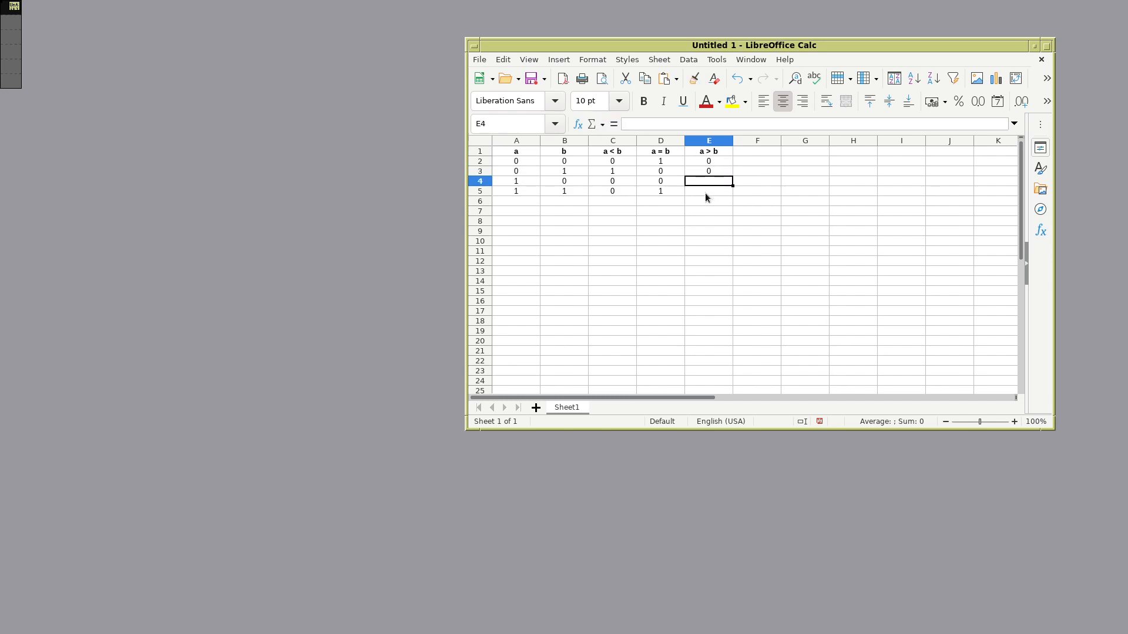
{"action": "type", "text": "1"}
{"action": "key", "text": "Return"}
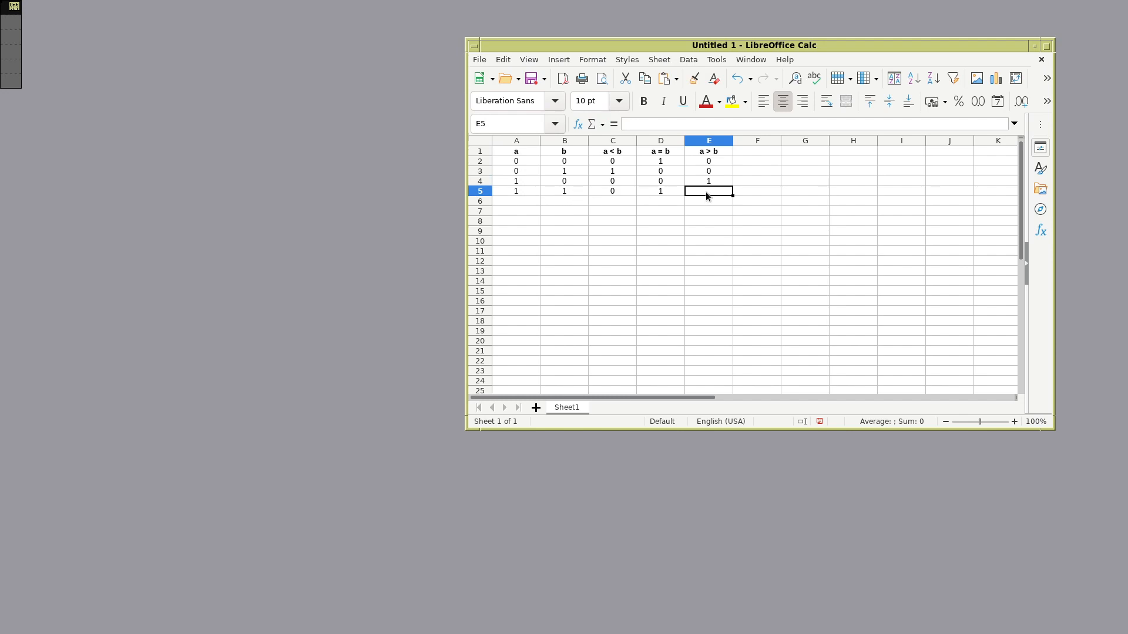
{"action": "type", "text": "0"}
Save the spreadsheet as TruthTable in ODF format in the home folder's proiecte/NandToTetris/DigitalLogic/Comparator directory
{"action": "left_click", "coordinate": [532, 80]}
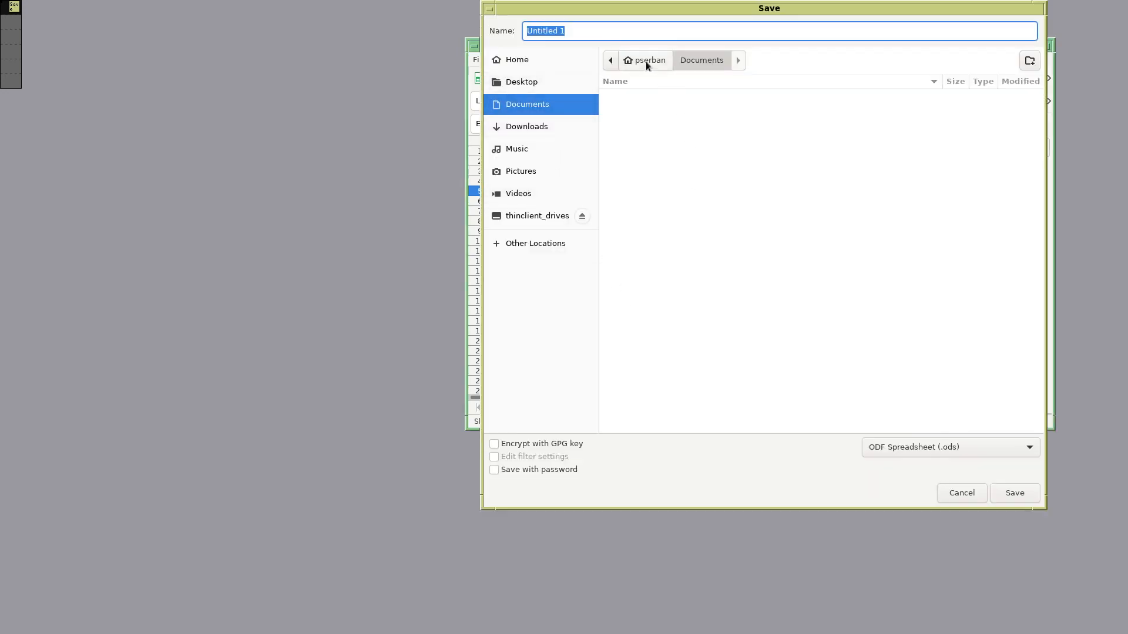
{"action": "left_click", "coordinate": [646, 61]}
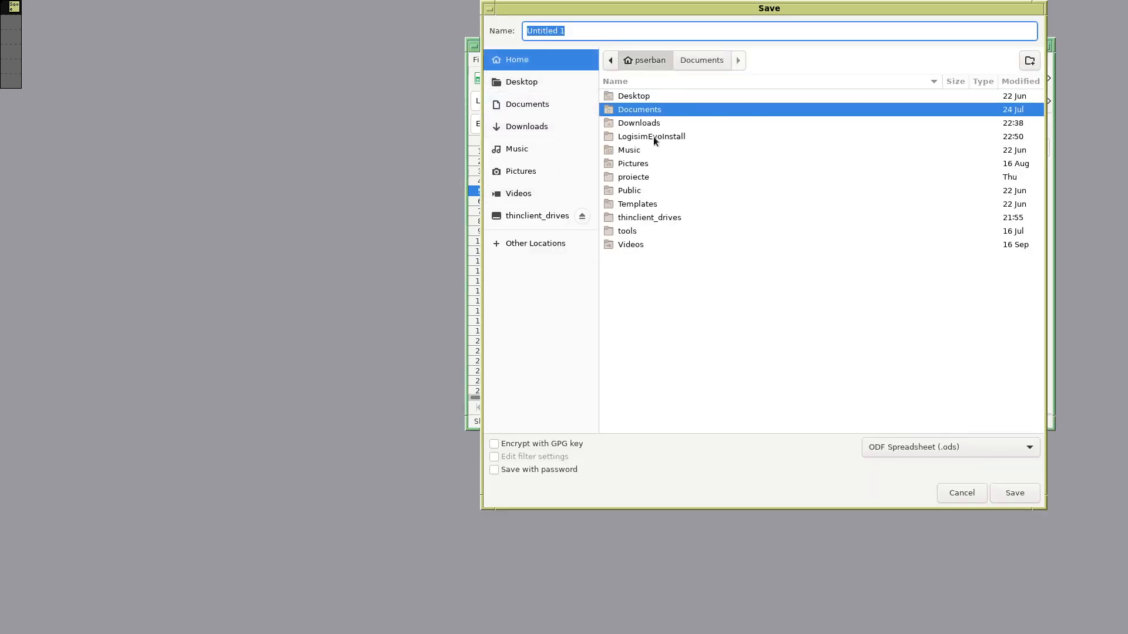
{"action": "double_click", "coordinate": [631, 178]}
{"action": "double_click", "coordinate": [629, 164]}
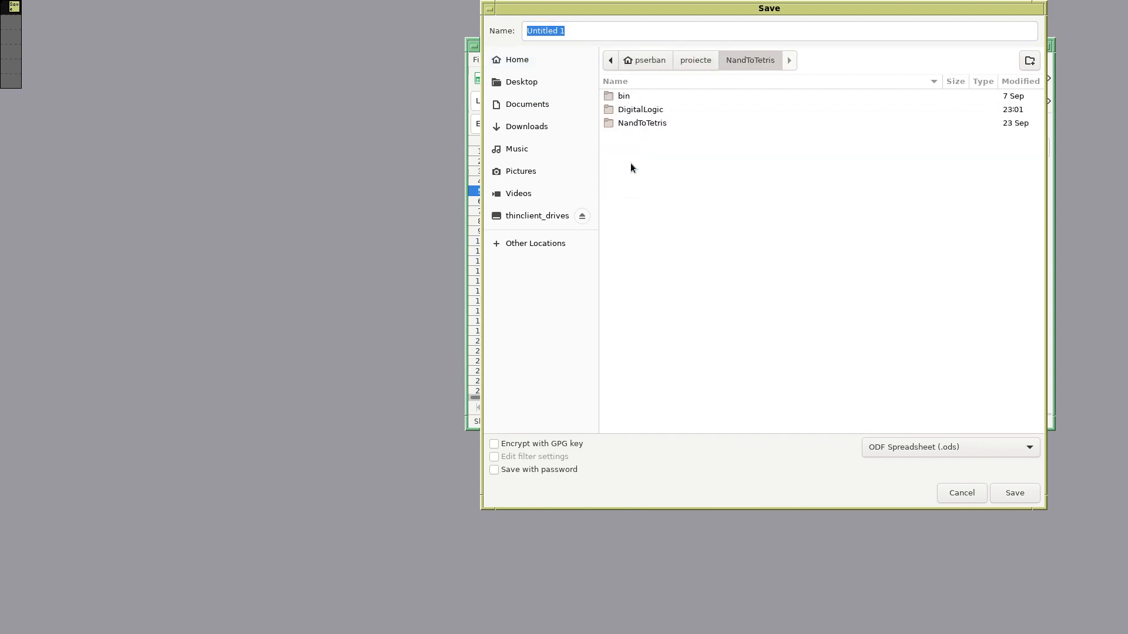
{"action": "double_click", "coordinate": [635, 113]}
{"action": "double_click", "coordinate": [633, 97]}
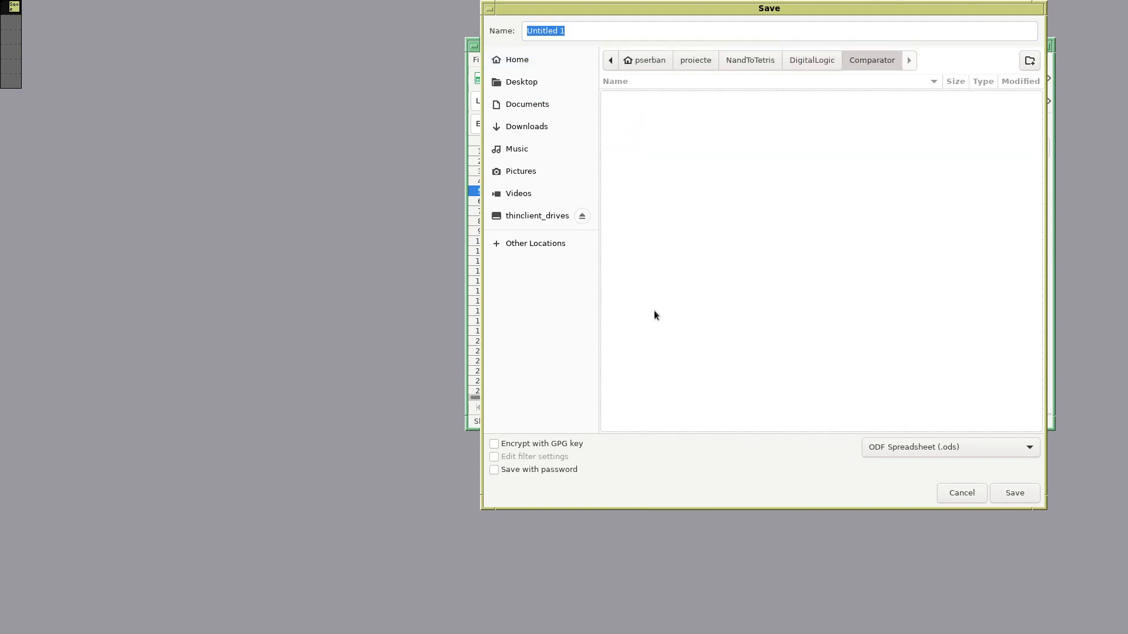
{"action": "left_click_drag", "start_coordinate": [570, 34], "coordinate": [478, 31]}
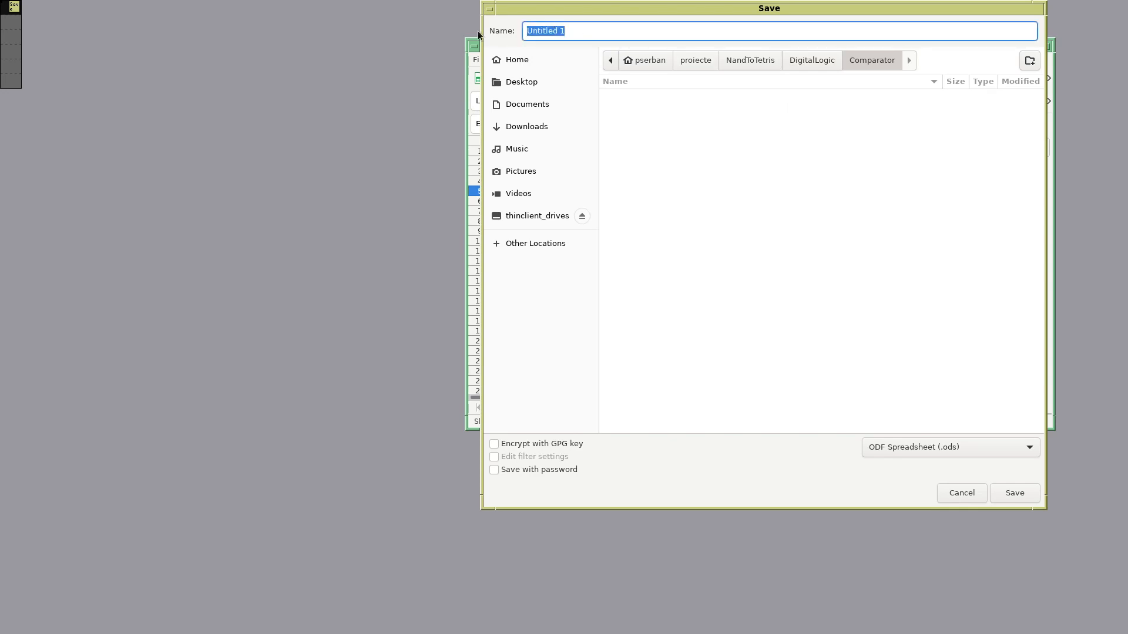
{"action": "type", "text": "TruthTable"}
{"action": "left_click", "coordinate": [1012, 496]}
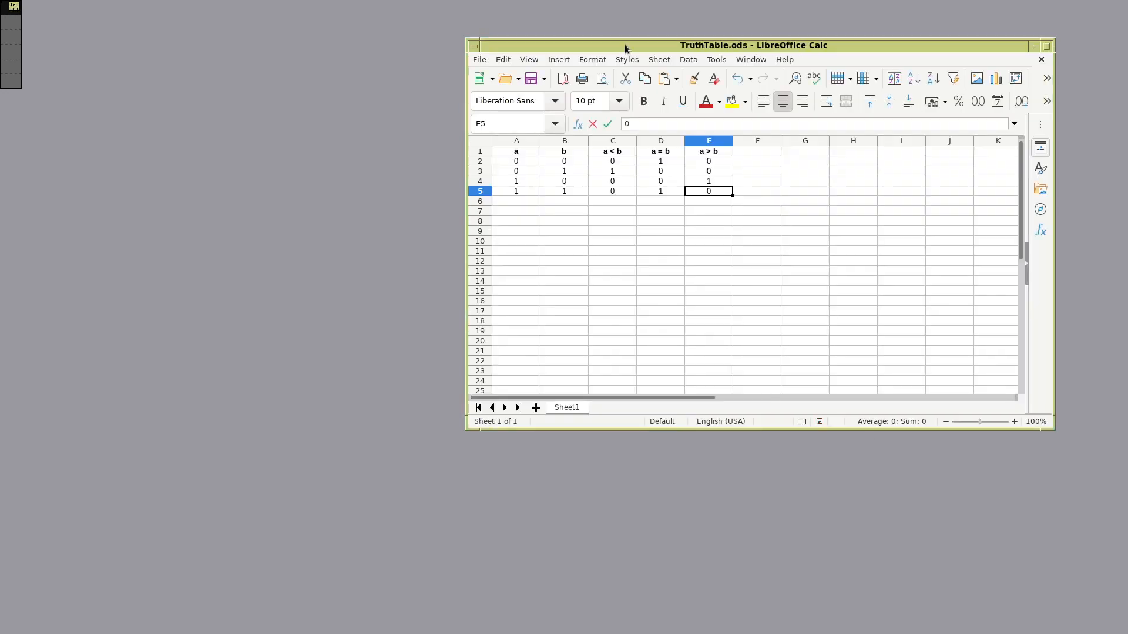
{"action": "left_click_drag", "start_coordinate": [625, 44], "coordinate": [682, 28]}
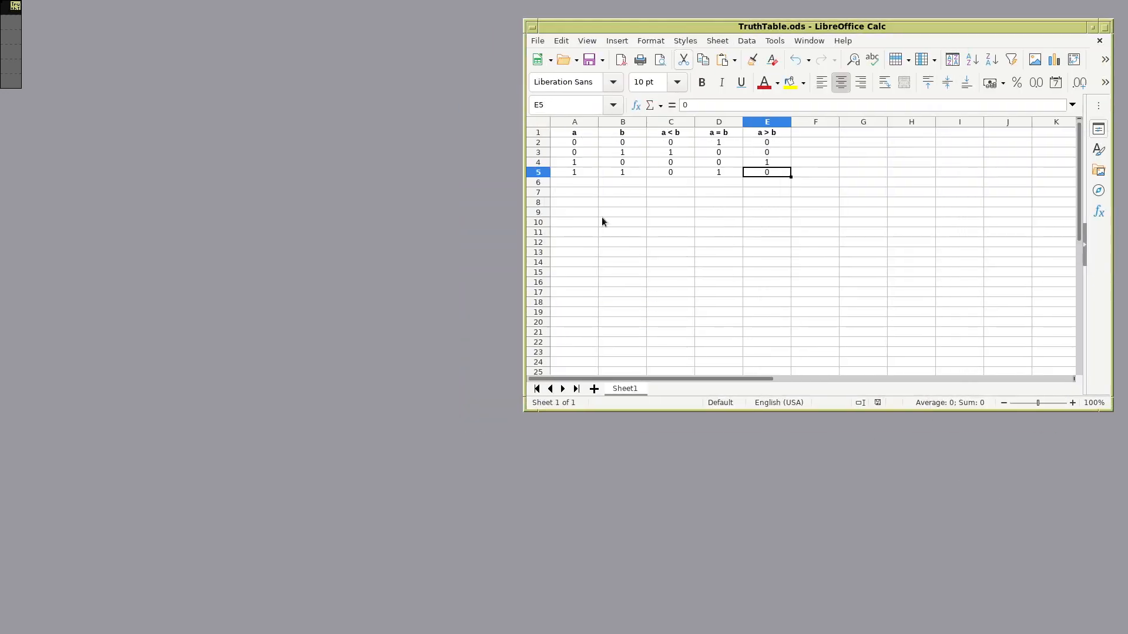
{"action": "left_click", "coordinate": [562, 196]}
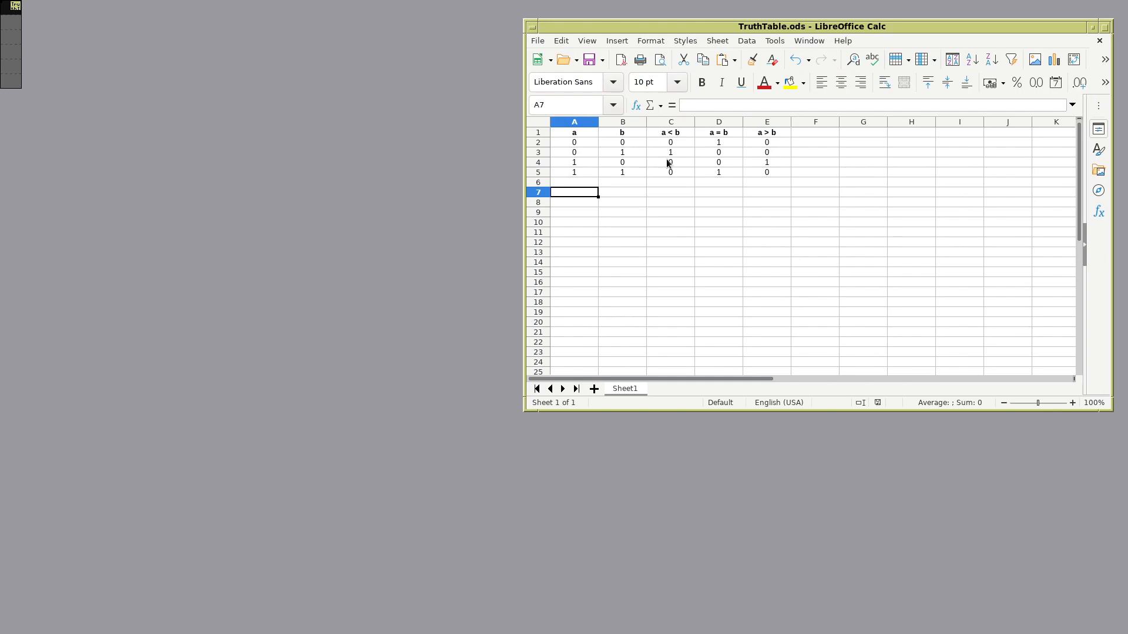
{"action": "left_click_drag", "start_coordinate": [668, 171], "coordinate": [708, 176]}
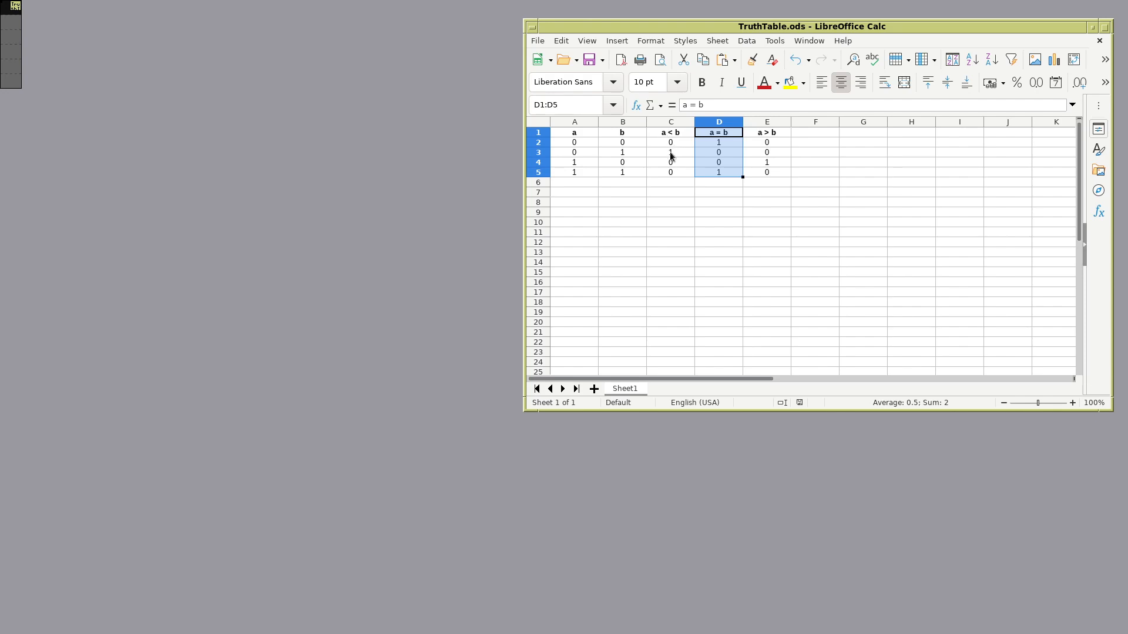
{"action": "left_click", "coordinate": [672, 154]}
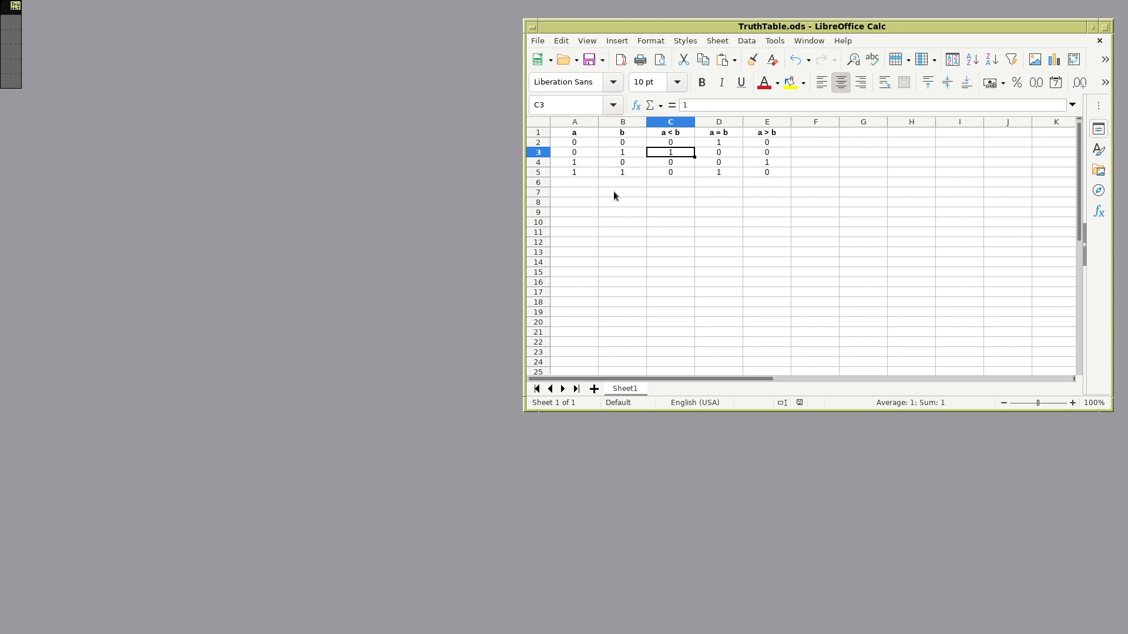
{"action": "left_click", "coordinate": [653, 193]}
Enter the label a < b in cell A7 below the truth table
{"action": "left_click", "coordinate": [580, 192]}
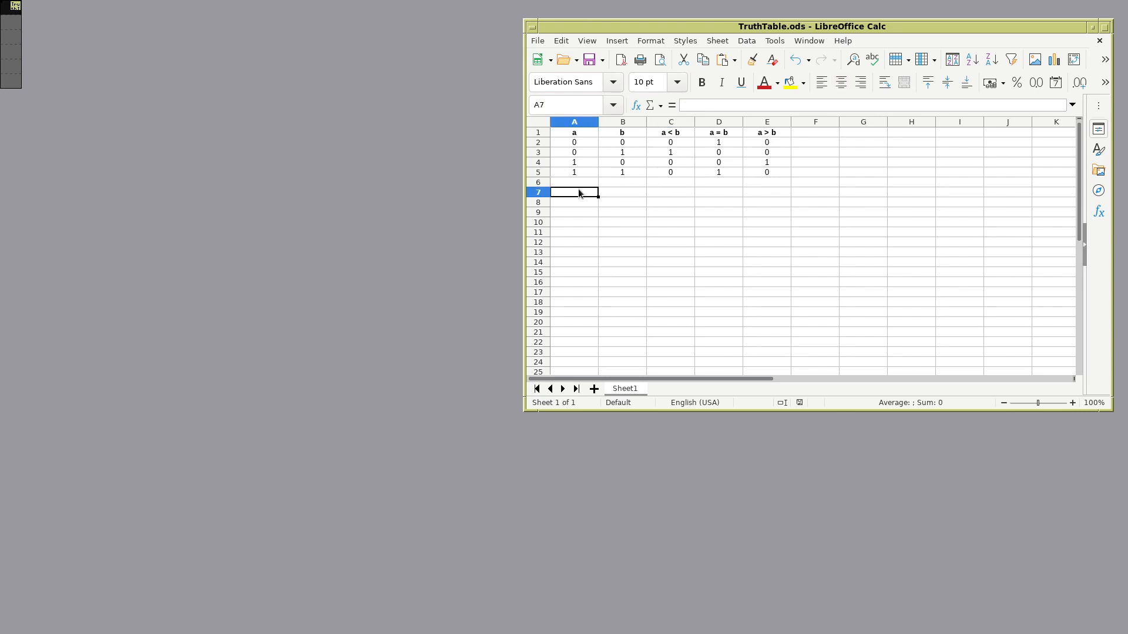
{"action": "type", "text": "a < b"}
{"action": "left_click", "coordinate": [610, 195]}
{"action": "mouse_move", "coordinate": [639, 194]}
{"action": "left_mouse_down"}
{"action": "mouse_move", "coordinate": [692, 188]}
{"action": "mouse_move", "coordinate": [702, 202]}
{"action": "mouse_move", "coordinate": [618, 190]}
{"action": "left_mouse_up"}
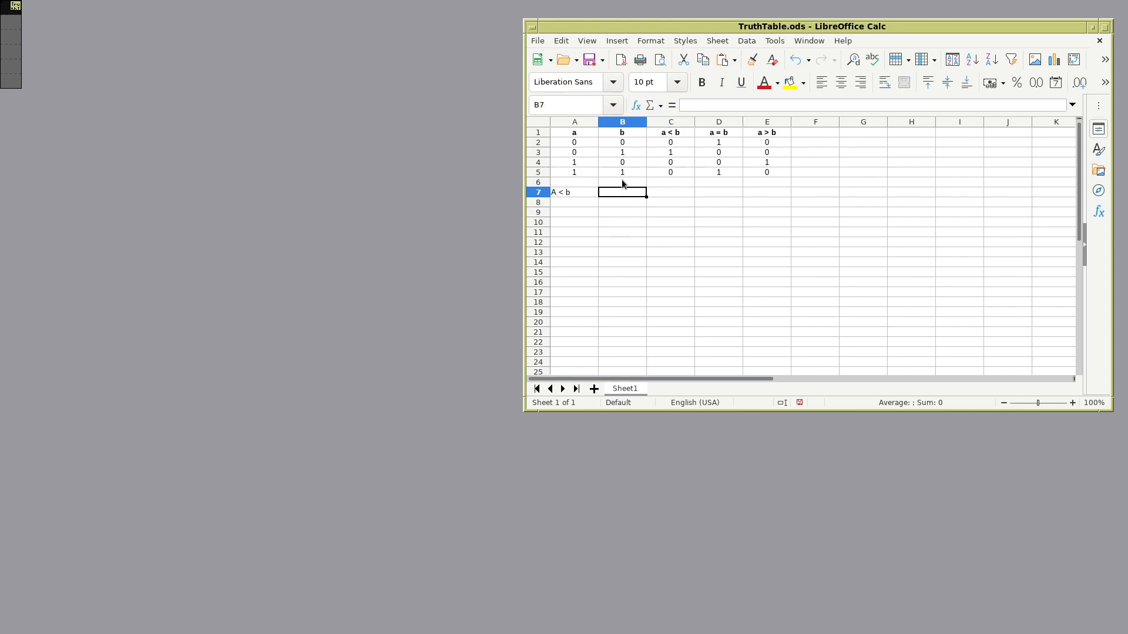
Enter the expression (not a) and b in cell B7 beside the a < b label
{"action": "type", "text": "not a a"}
{"action": "key", "text": "BackSpace"}
{"action": "key", "text": "BackSpace"}
{"action": "key", "text": "BackSpace"}
{"action": "key", "text": "BackSpace"}
{"action": "key", "text": "BackSpace"}
{"action": "type", "text": "(not a) and b"}
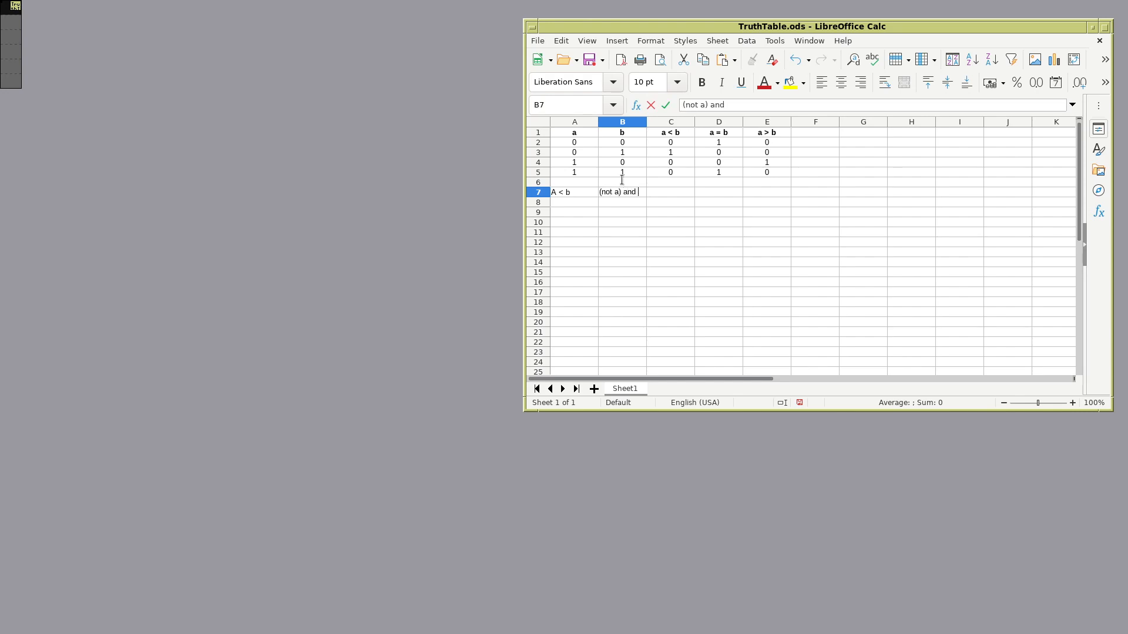
Enter the label A = b in cell A8
{"action": "left_click", "coordinate": [569, 207]}
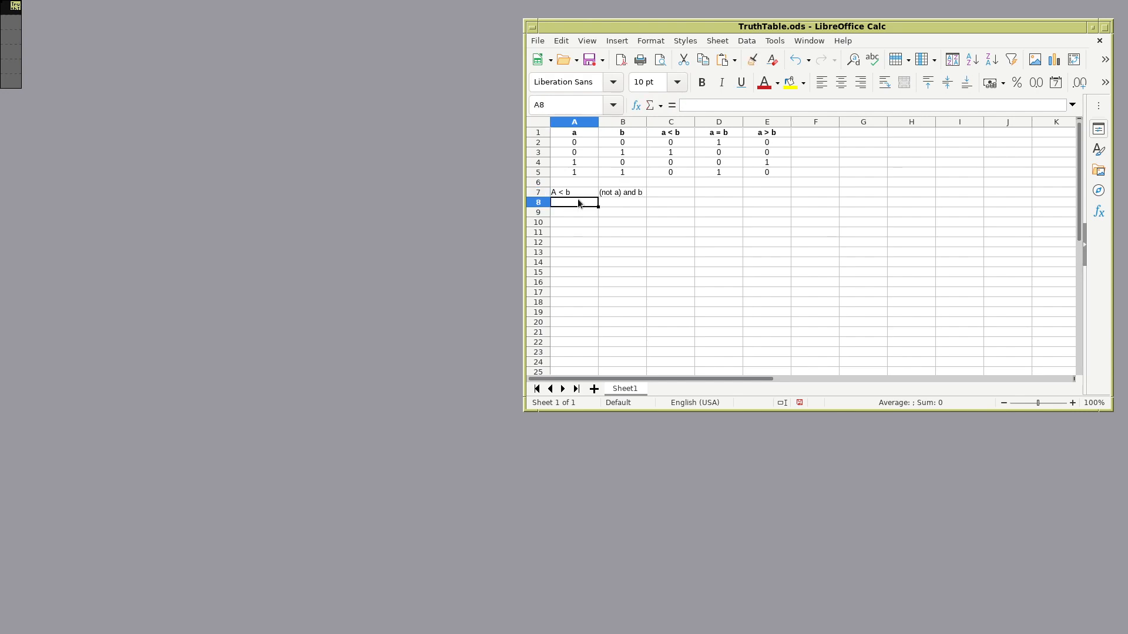
{"action": "type", "text": "A = b"}
{"action": "key", "text": "Tab"}
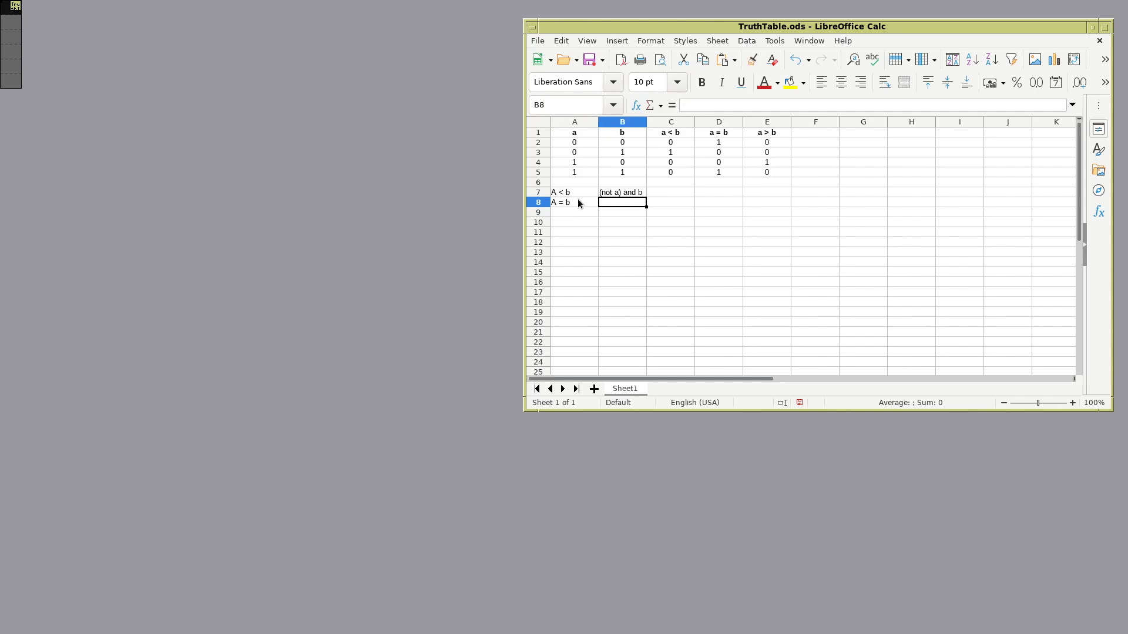
Enter the expression ((not a) and (not b)) or (a and b) in cell B8
{"action": "type", "text": "(not "}
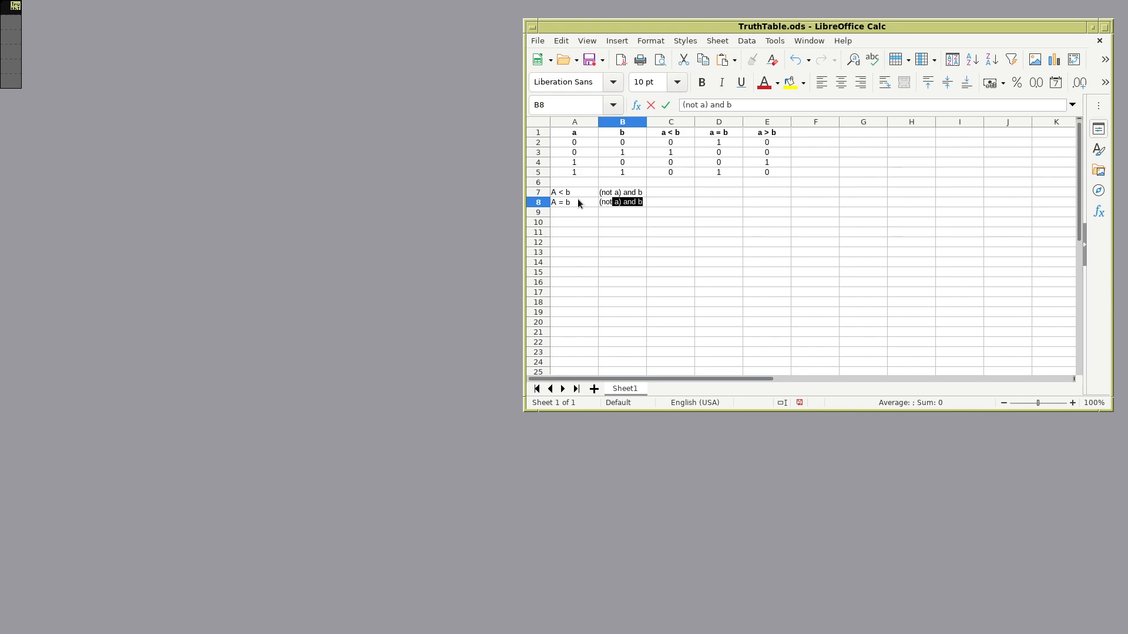
{"action": "type", "text": "a"}
{"action": "key", "text": "shift+Right"}
{"action": "key", "text": "shift+Right"}
{"action": "key", "text": "shift+Right"}
{"action": "type", "text": "(not b"}
{"action": "left_click", "coordinate": [577, 202]}
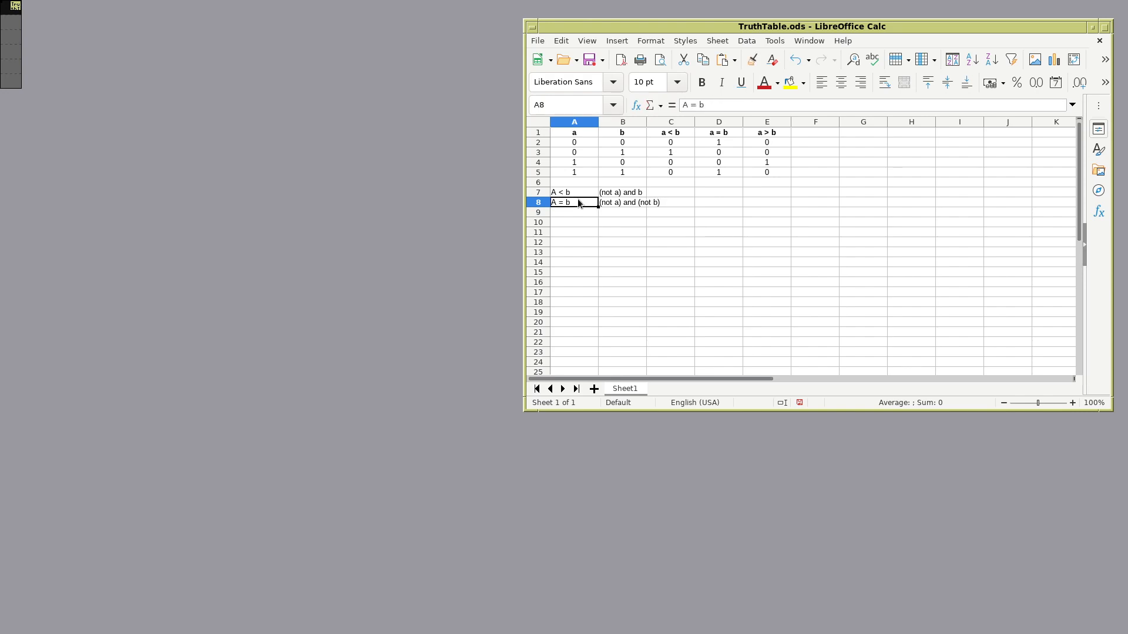
{"action": "left_click", "coordinate": [622, 204]}
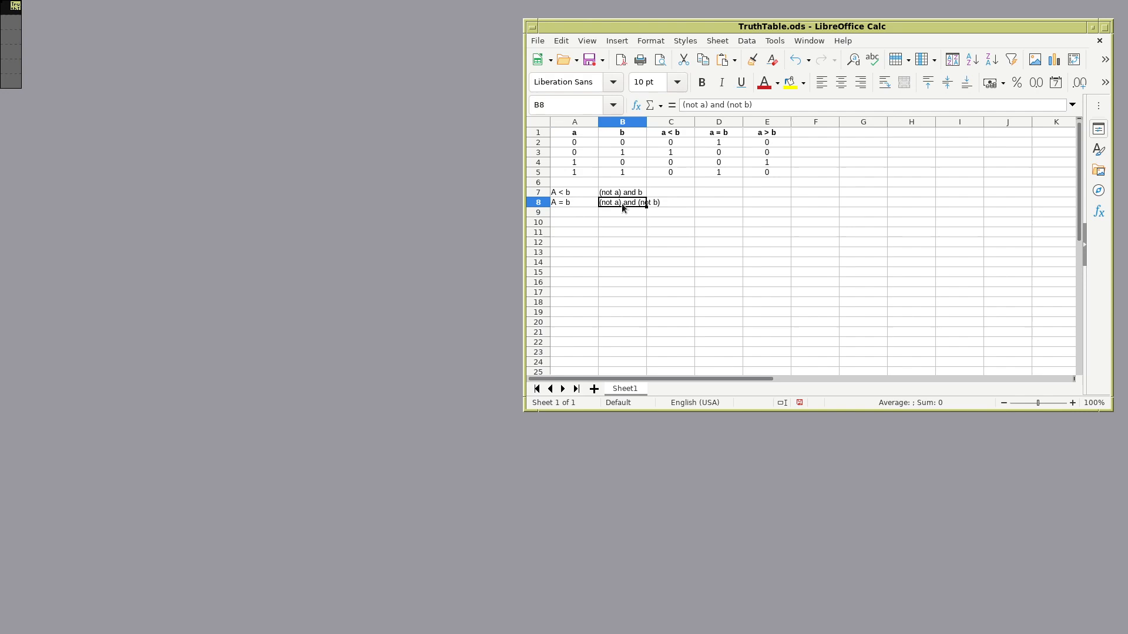
{"action": "left_click", "coordinate": [682, 104]}
{"action": "type", "text": "(n"}
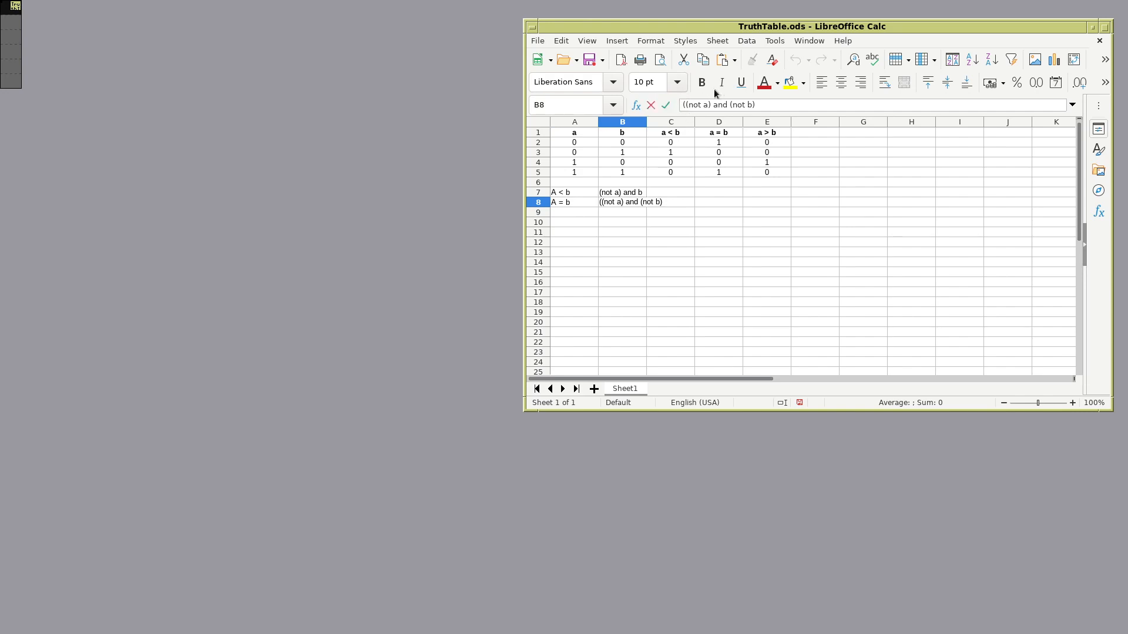
{"action": "type", "text": "ot b)) or"}
{"action": "type", "text": " ("}
{"action": "type", "text": "a and b)"}
Enter A > b in cell A9 with the expression a and (not b) in B9, and save the spreadsheet
{"action": "left_click", "coordinate": [558, 212]}
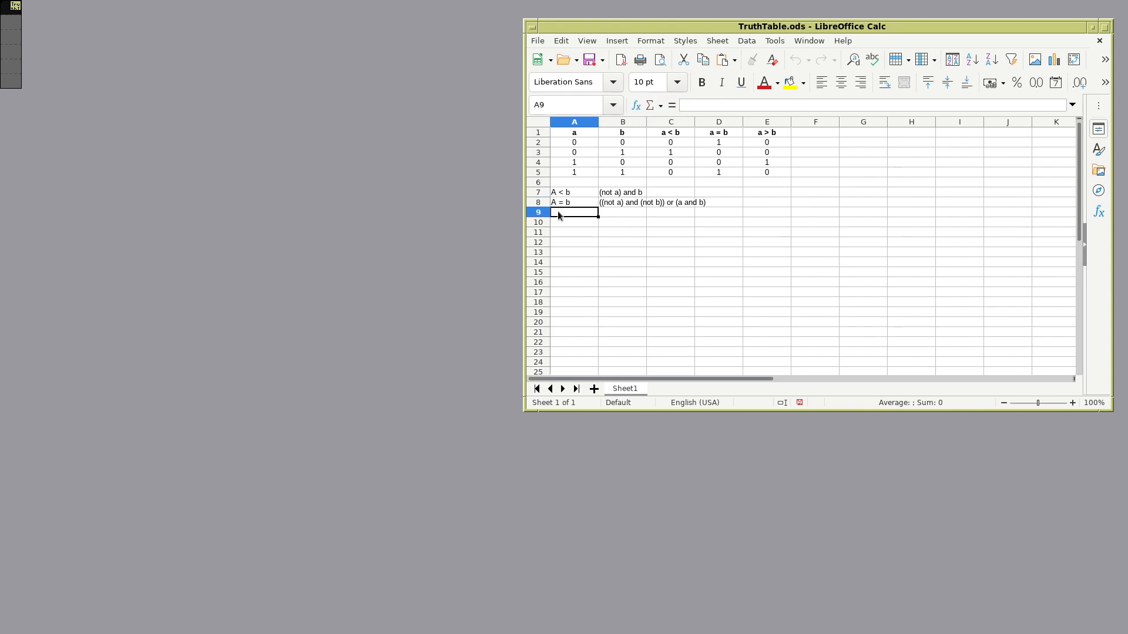
{"action": "type", "text": "A > b"}
{"action": "key", "text": "Tab"}
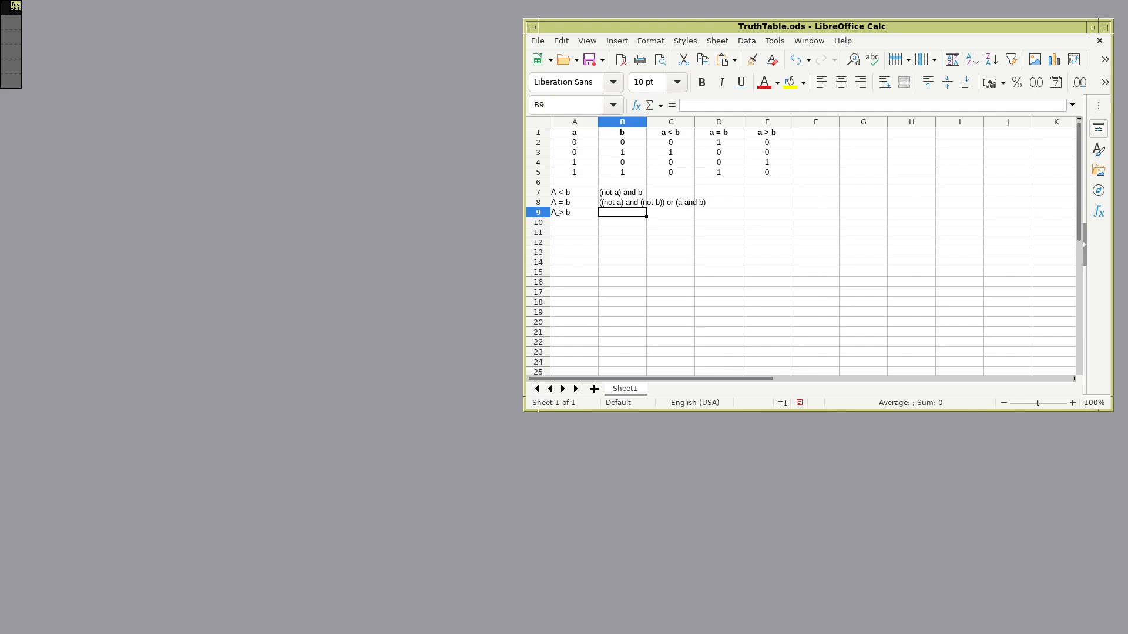
{"action": "type", "text": "a and (not b)"}
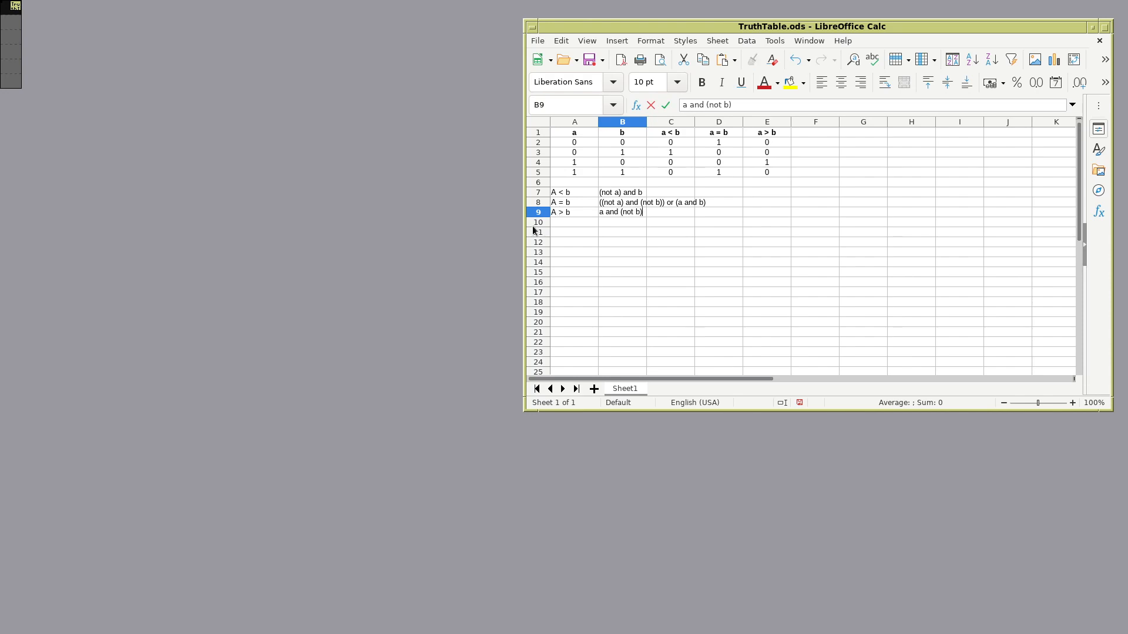
{"action": "left_click", "coordinate": [588, 61]}
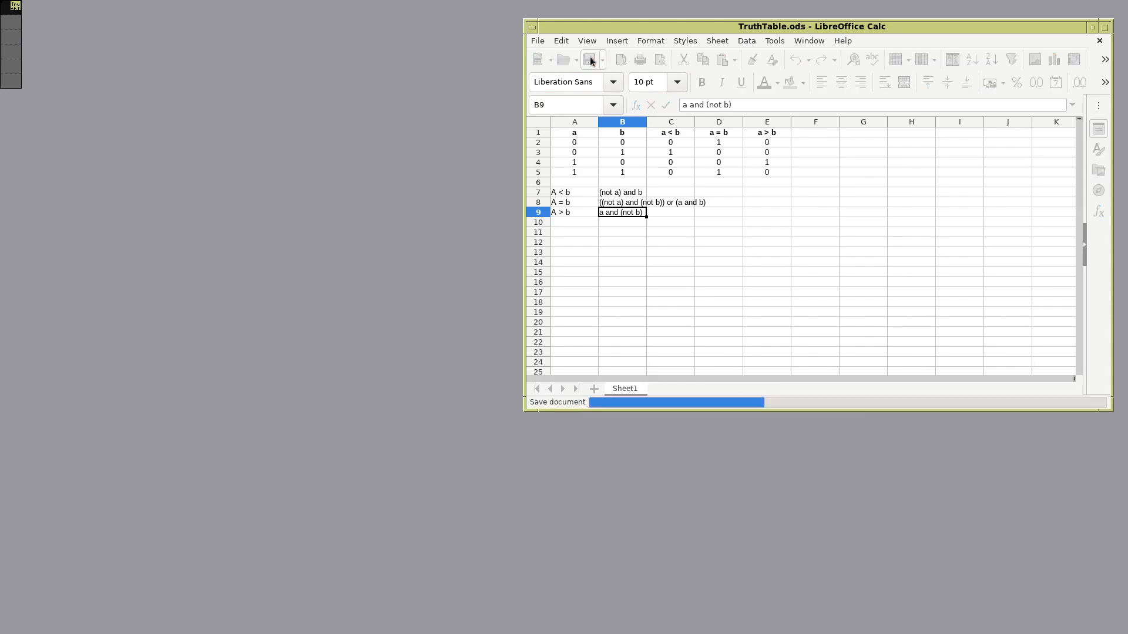
Convert the three labels in cells A7 through A9 to lowercase
{"action": "left_click", "coordinate": [560, 195]}
{"action": "left_click_drag", "start_coordinate": [557, 204], "coordinate": [559, 215]}
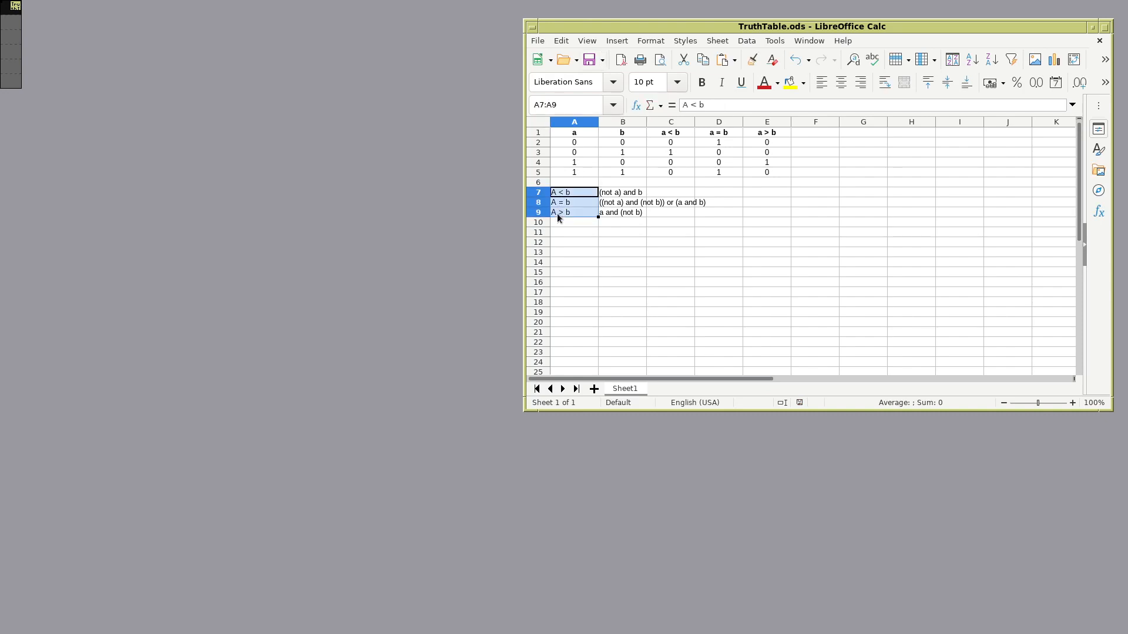
{"action": "left_click", "coordinate": [652, 41]}
{"action": "mouse_move", "coordinate": [658, 55]}
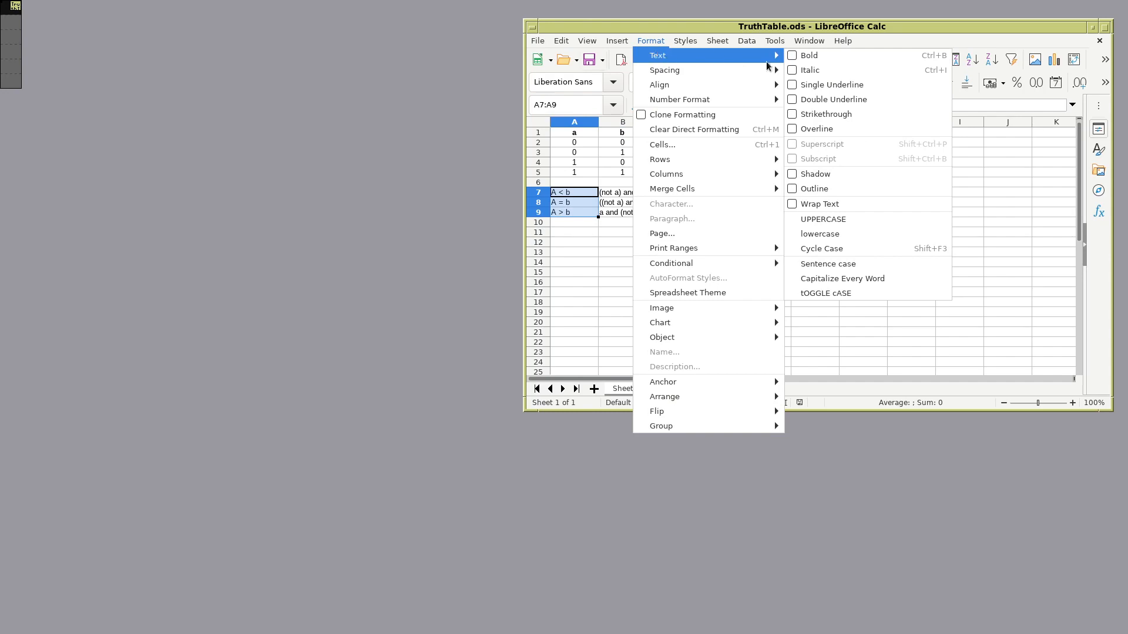
{"action": "left_click", "coordinate": [819, 234]}
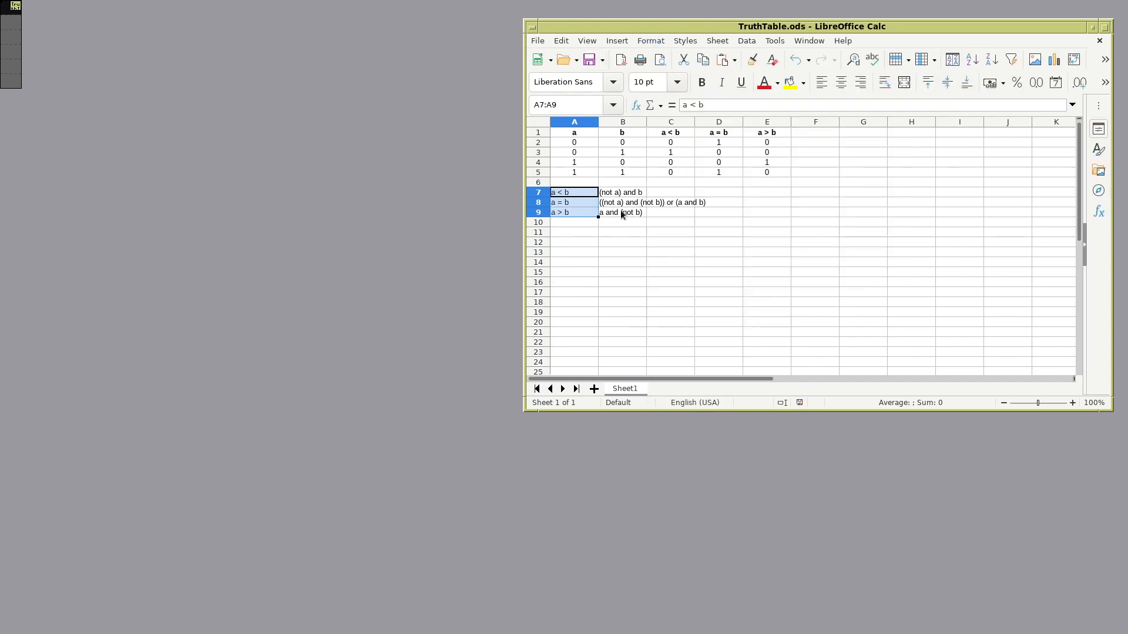
{"action": "left_click", "coordinate": [661, 204]}
{"action": "left_click", "coordinate": [660, 212]}
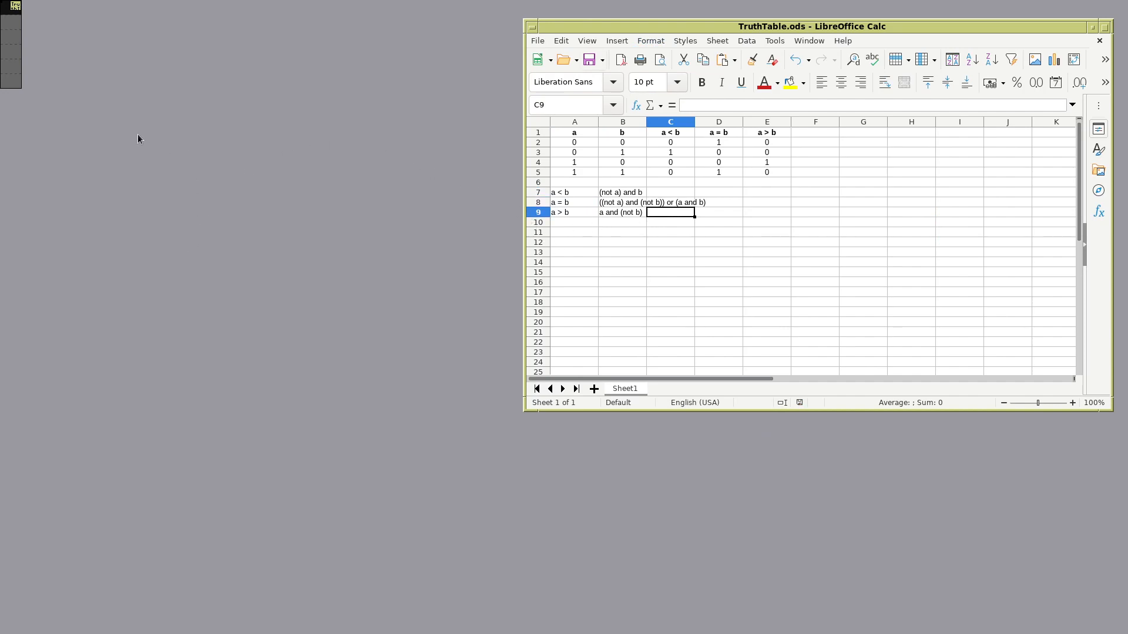
Launch Logisim Evolution, then shrink and move its window so that the spreadsheet's truth table stays visible
{"action": "left_click", "coordinate": [98, 83]}
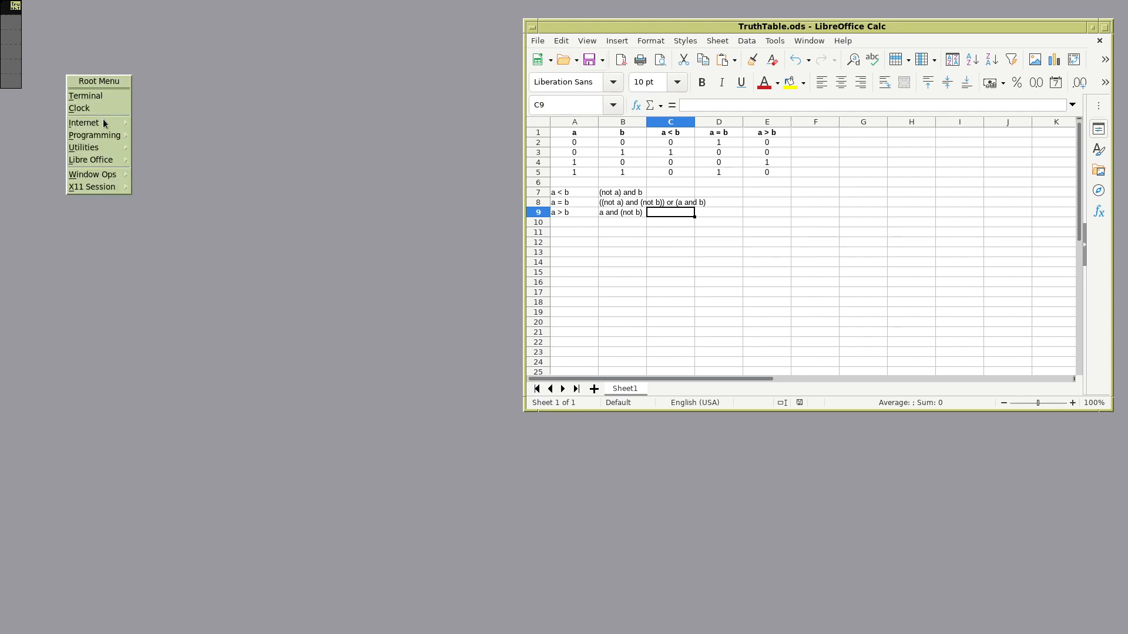
{"action": "mouse_move", "coordinate": [103, 135]}
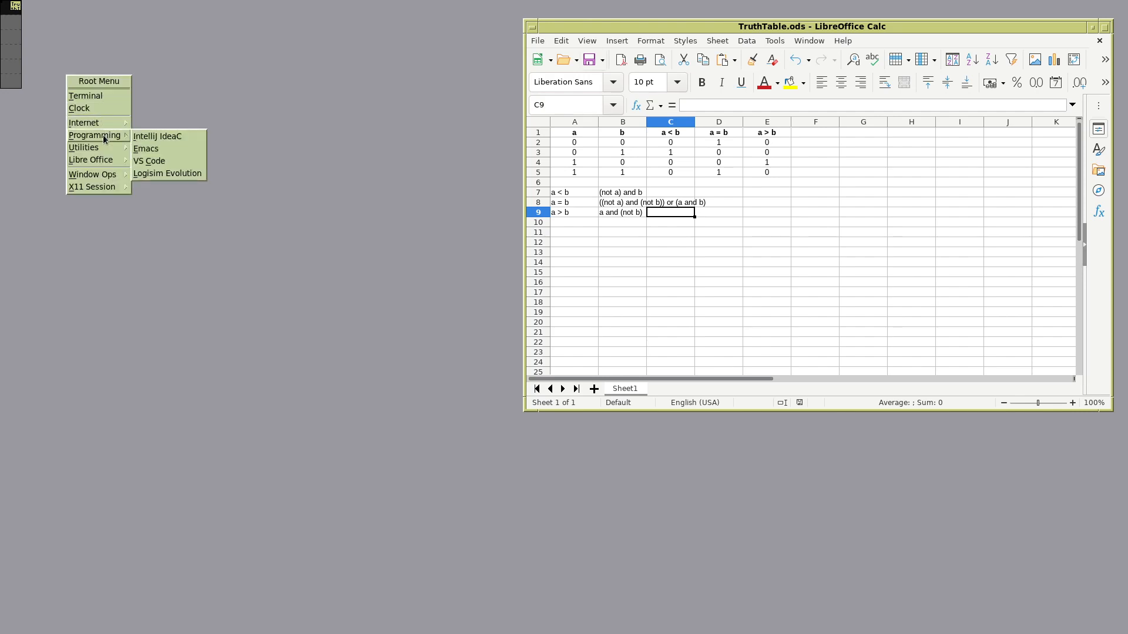
{"action": "left_click", "coordinate": [156, 171]}
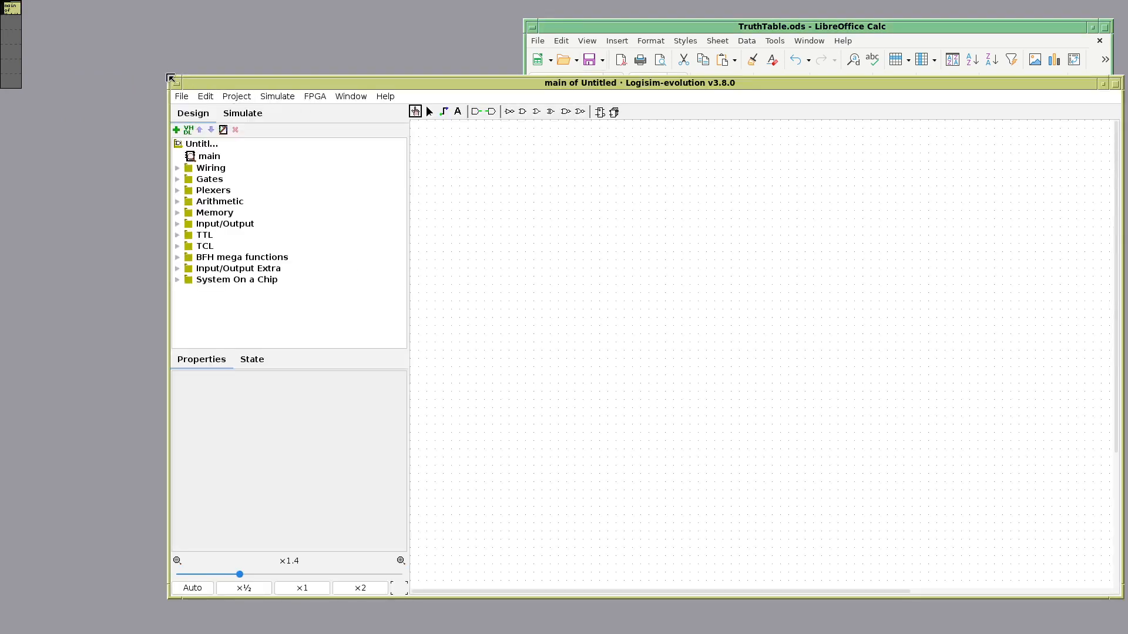
{"action": "left_click_drag", "start_coordinate": [170, 79], "coordinate": [486, 157]}
{"action": "left_click_drag", "start_coordinate": [555, 164], "coordinate": [86, 196]}
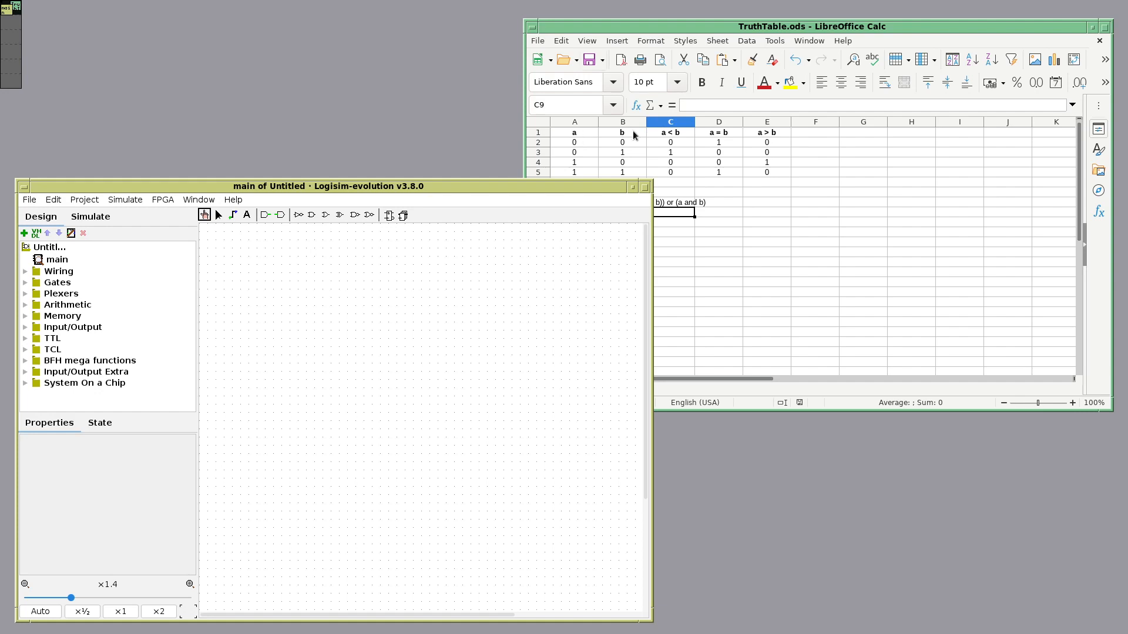
{"action": "left_click", "coordinate": [674, 139]}
{"action": "left_click", "coordinate": [706, 135]}
{"action": "left_click", "coordinate": [760, 135]}
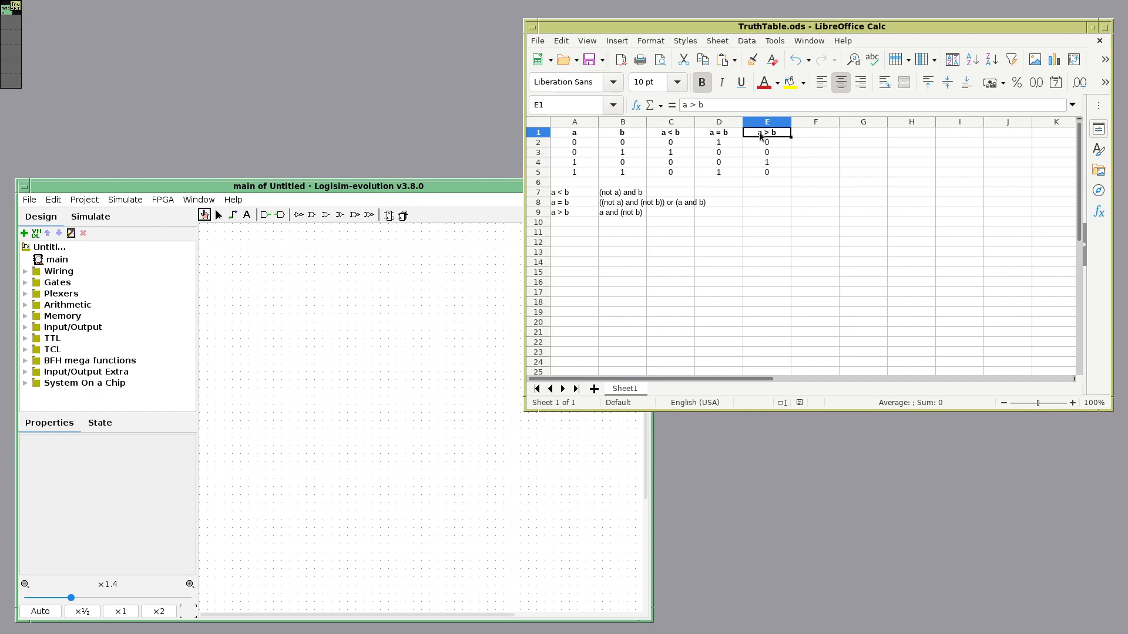
In Logisim Evolution, place two pins one above the other on the canvas at about (120,120) and (120,240)
{"action": "left_click", "coordinate": [259, 271]}
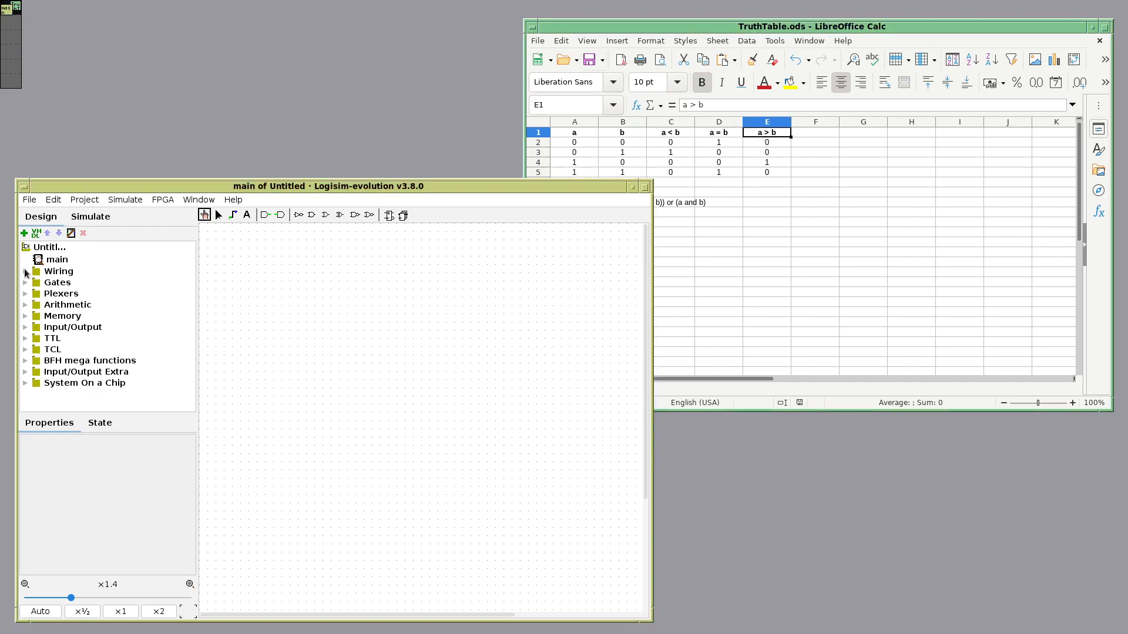
{"action": "left_click", "coordinate": [25, 271]}
{"action": "left_click", "coordinate": [63, 272]}
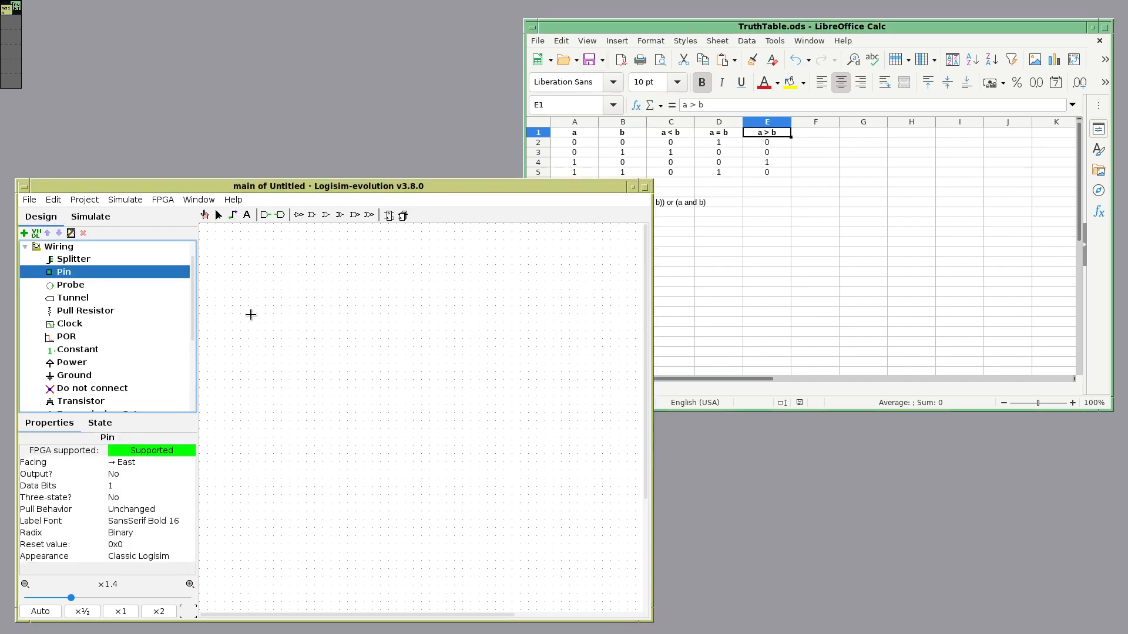
{"action": "left_click", "coordinate": [299, 323]}
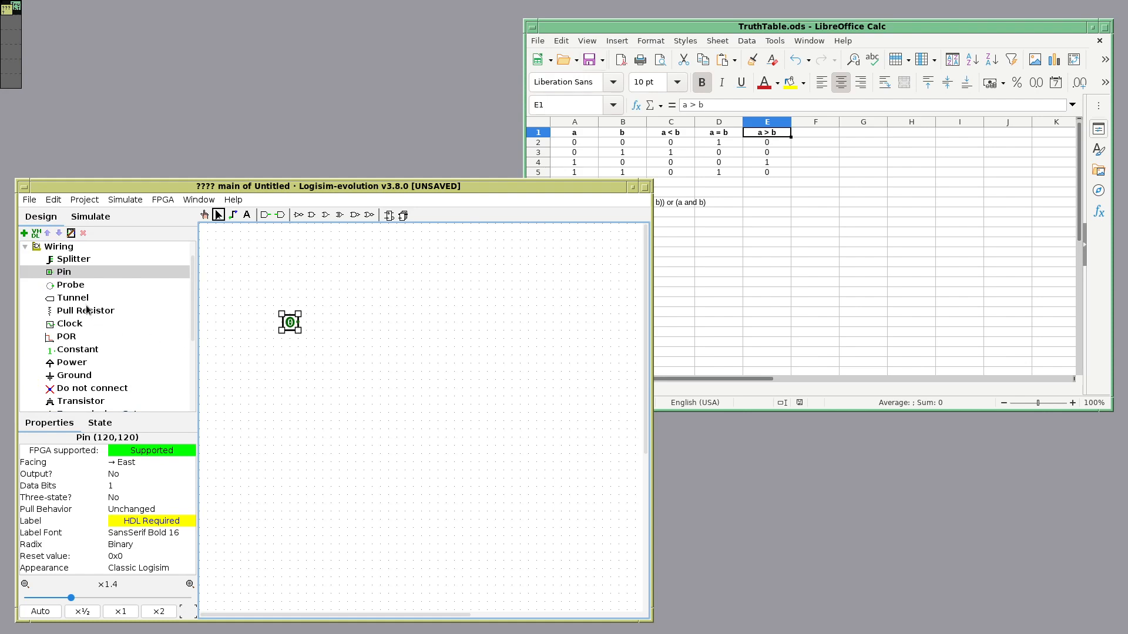
{"action": "left_click", "coordinate": [59, 273]}
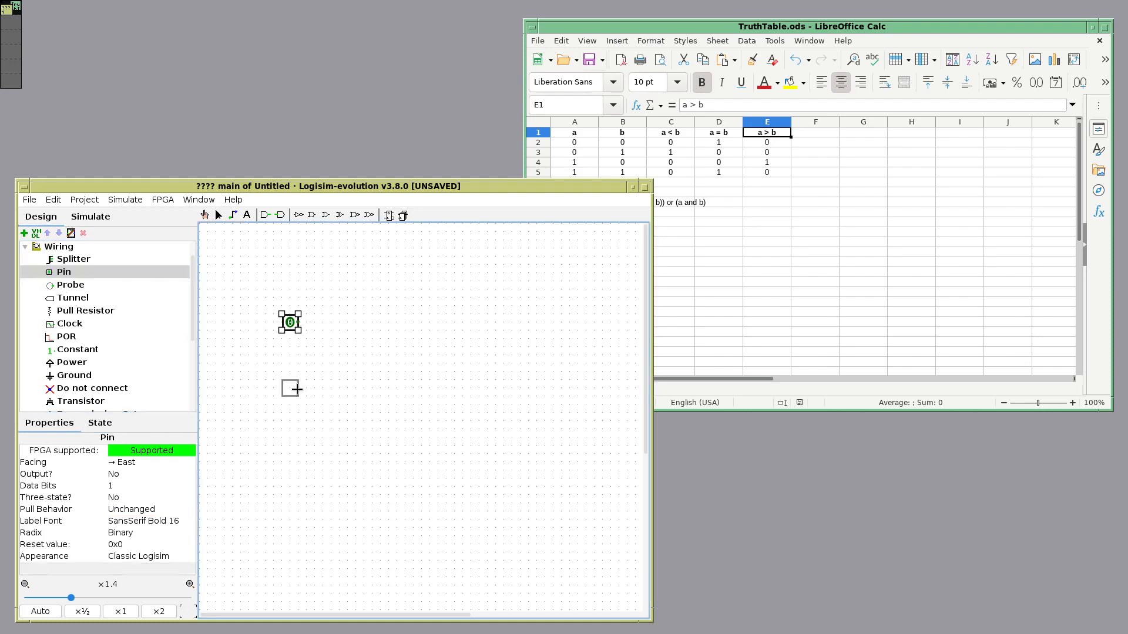
{"action": "left_click", "coordinate": [299, 422]}
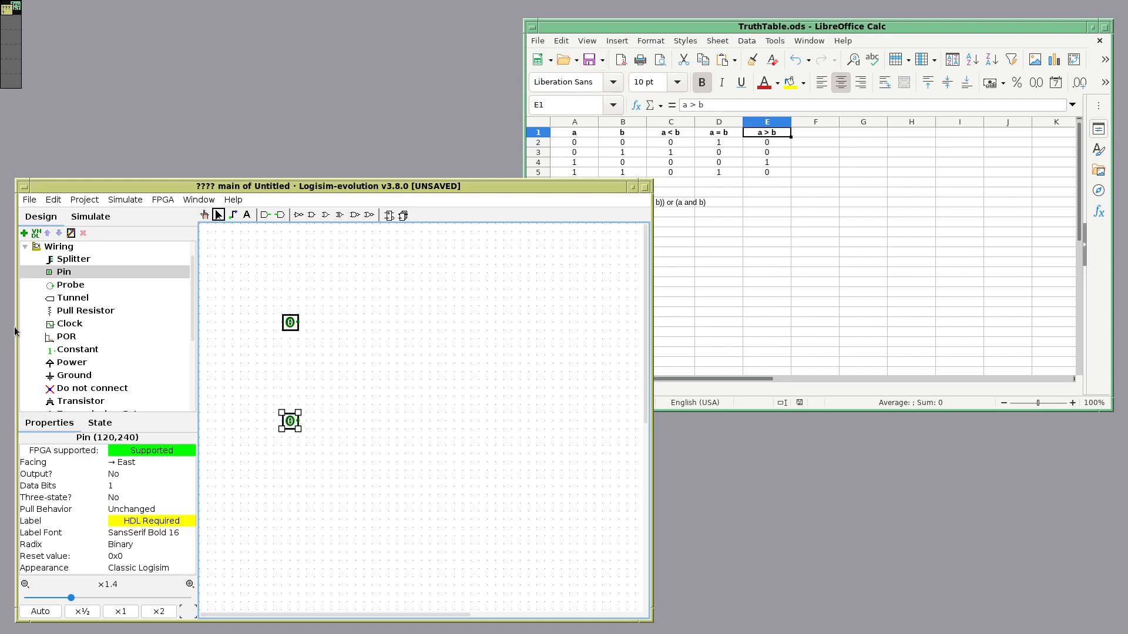
Place three more pins in a column to the right of the first two, from about (410,90) down to (410,320)
{"action": "left_click", "coordinate": [68, 275]}
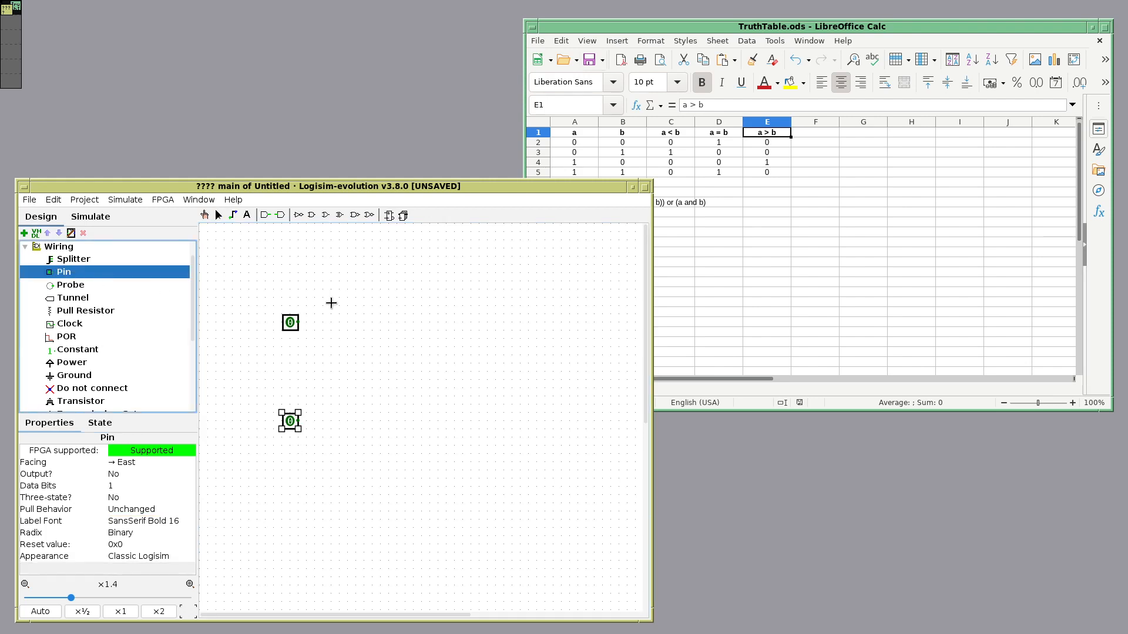
{"action": "left_click", "coordinate": [538, 297]}
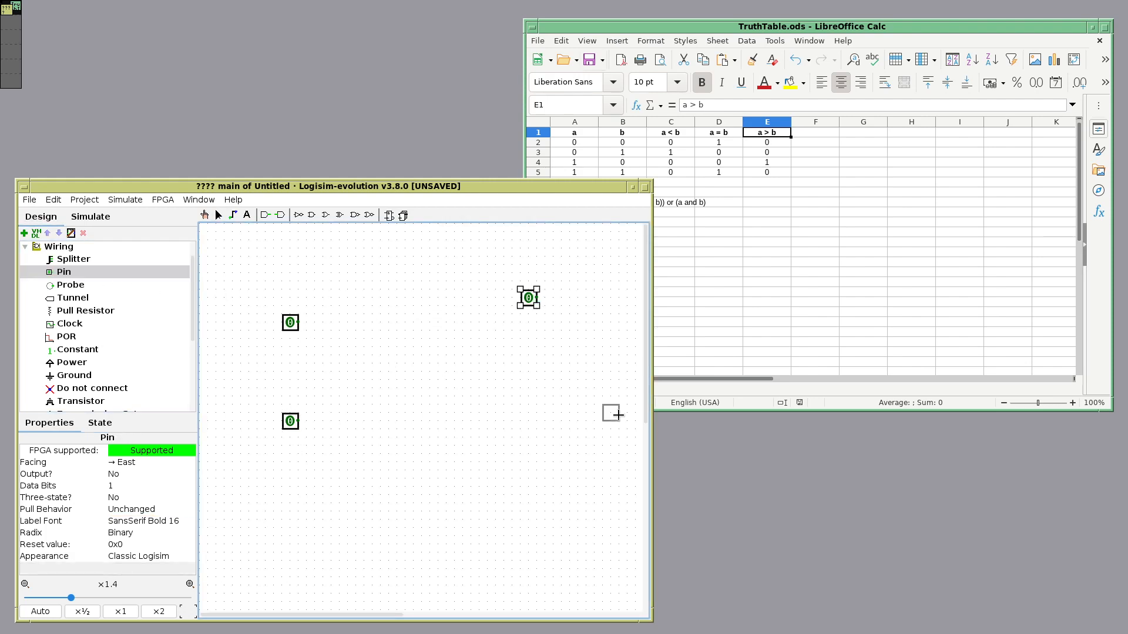
{"action": "left_click", "coordinate": [534, 389]}
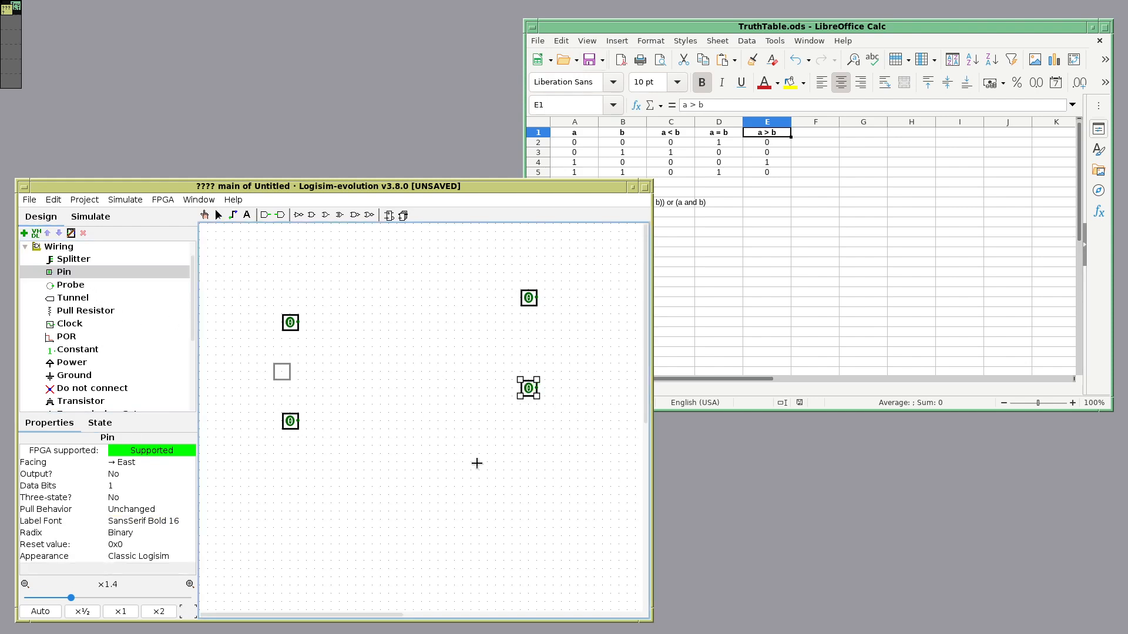
{"action": "left_click", "coordinate": [533, 488]}
{"action": "key", "text": "ctrl+2"}
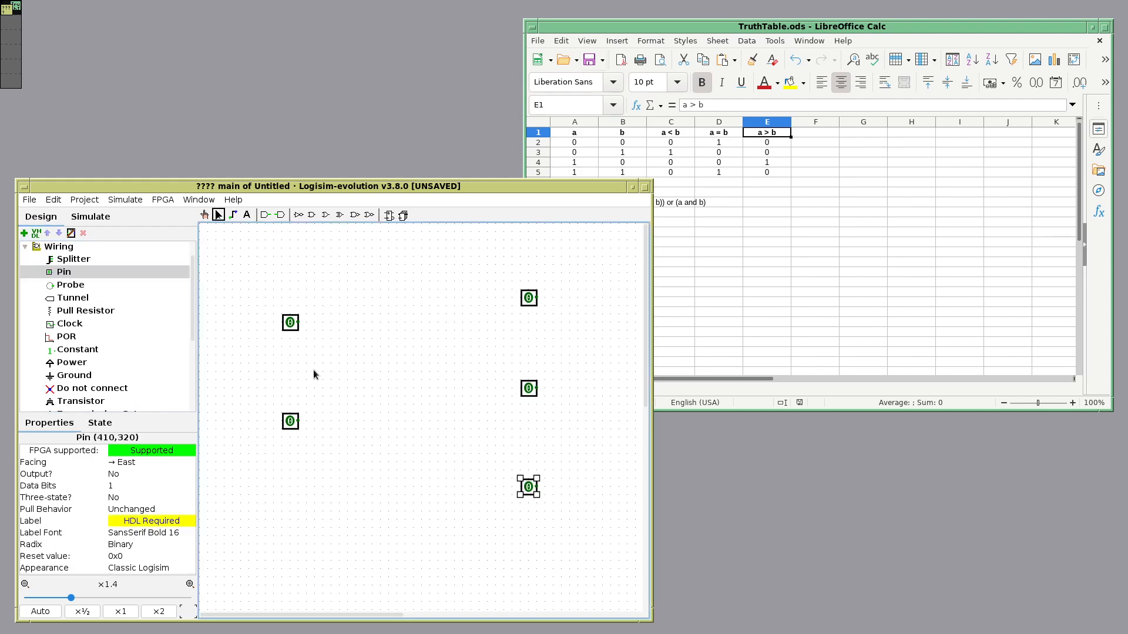
Label the upper pin of the left-hand pair a
{"action": "left_click", "coordinate": [292, 323]}
{"action": "left_click", "coordinate": [175, 520]}
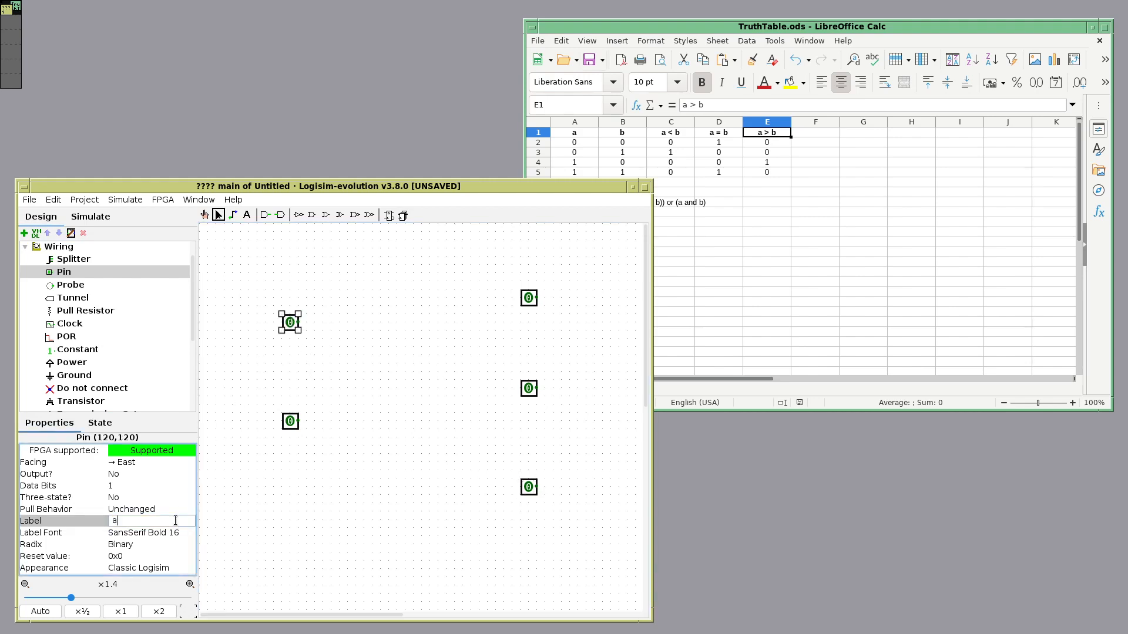
{"action": "type", "text": "a"}
{"action": "key", "text": "Return"}
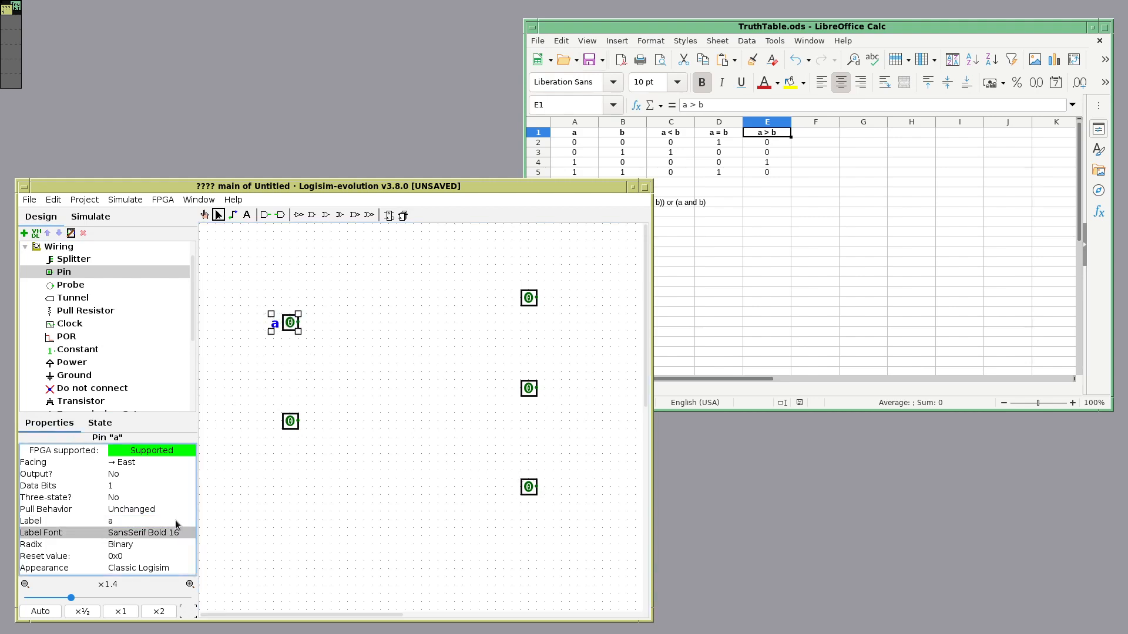
Label the lower pin of the left-hand pair b
{"action": "double_click", "coordinate": [291, 423]}
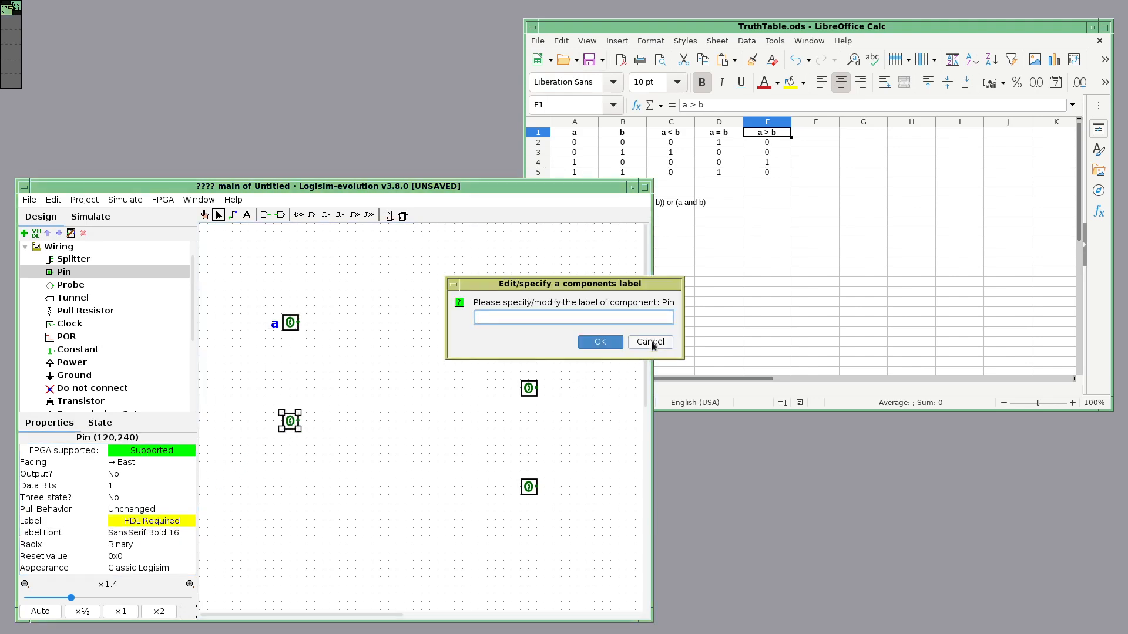
{"action": "left_click", "coordinate": [650, 343]}
{"action": "left_click", "coordinate": [131, 523]}
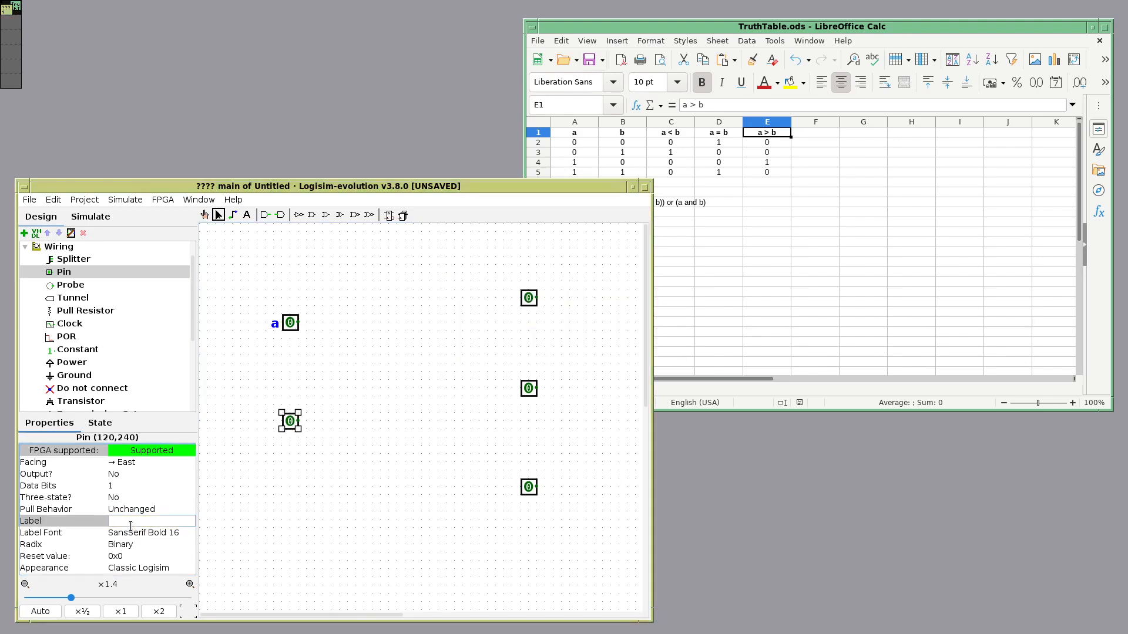
{"action": "type", "text": "b"}
{"action": "key", "text": "Return"}
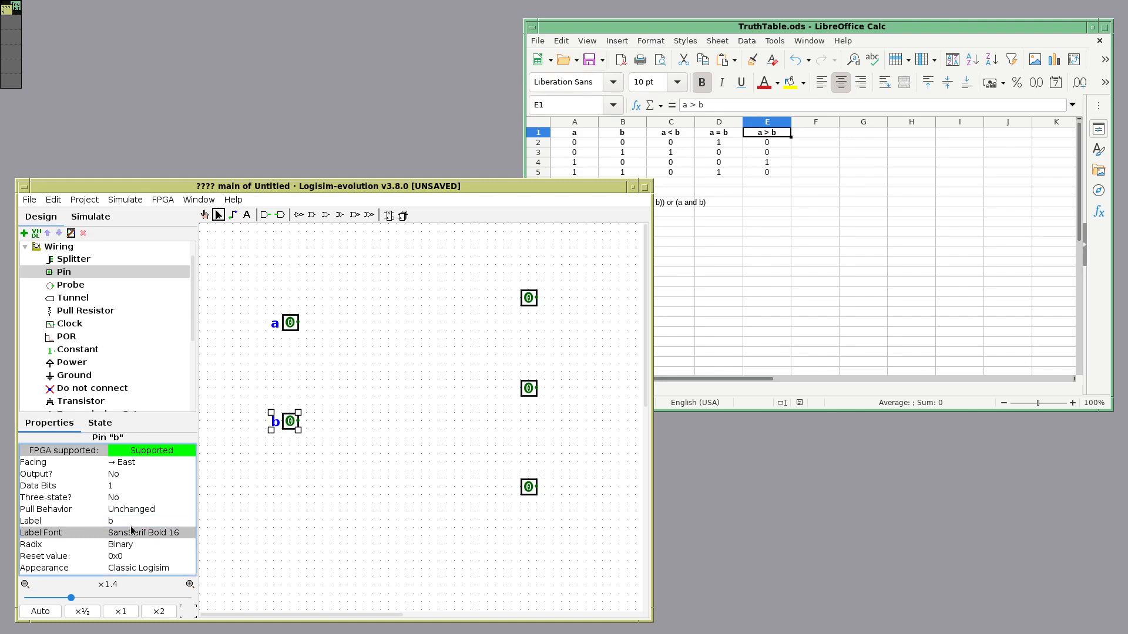
Make the upper pin of the right-hand column an output facing west and label it a_less_b
{"action": "left_click", "coordinate": [534, 304]}
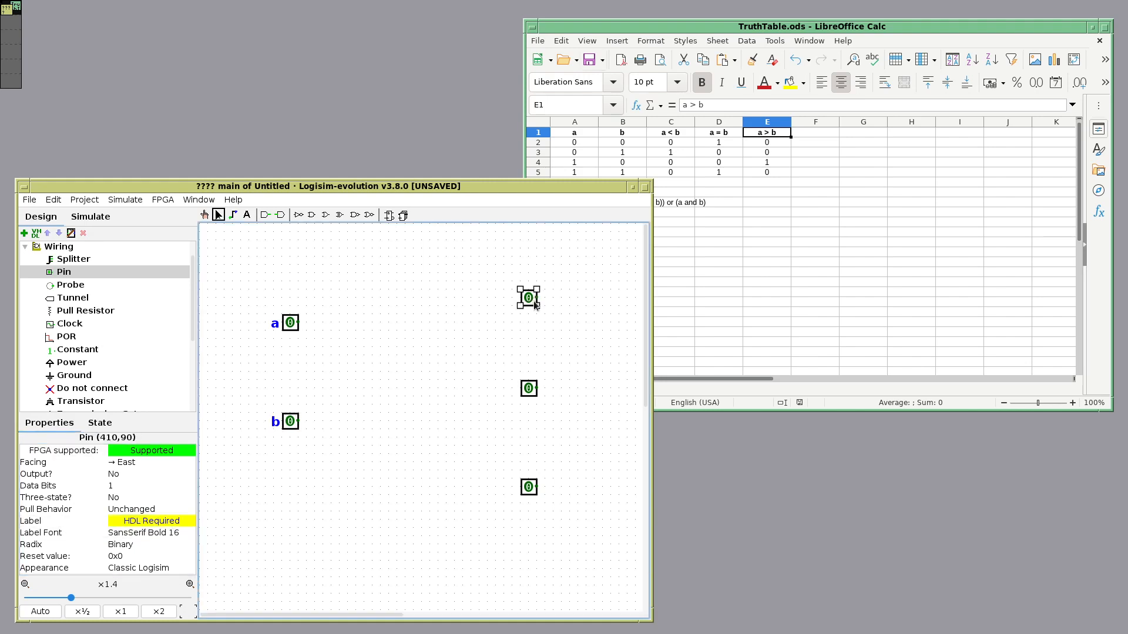
{"action": "left_click", "coordinate": [122, 475]}
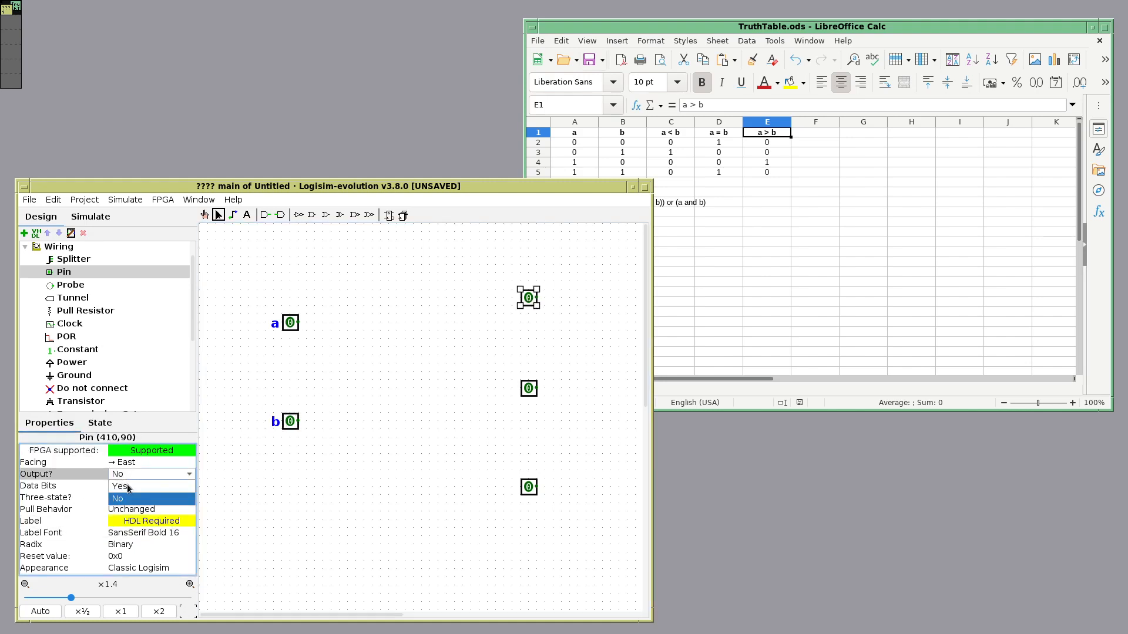
{"action": "left_click", "coordinate": [127, 486]}
{"action": "left_click", "coordinate": [133, 464]}
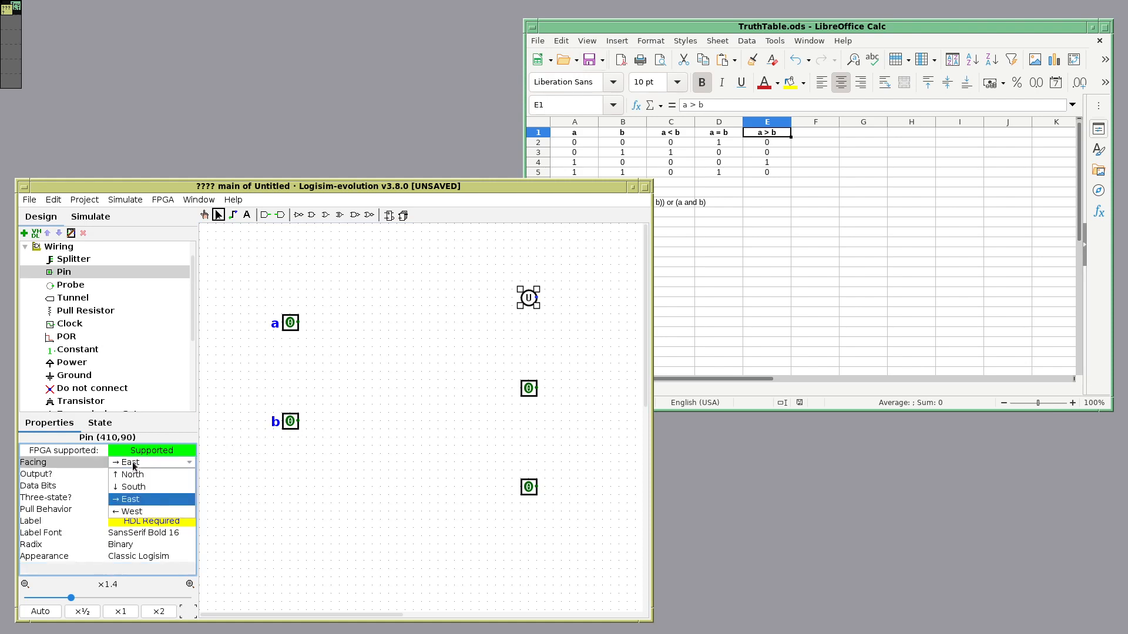
{"action": "left_click", "coordinate": [125, 515]}
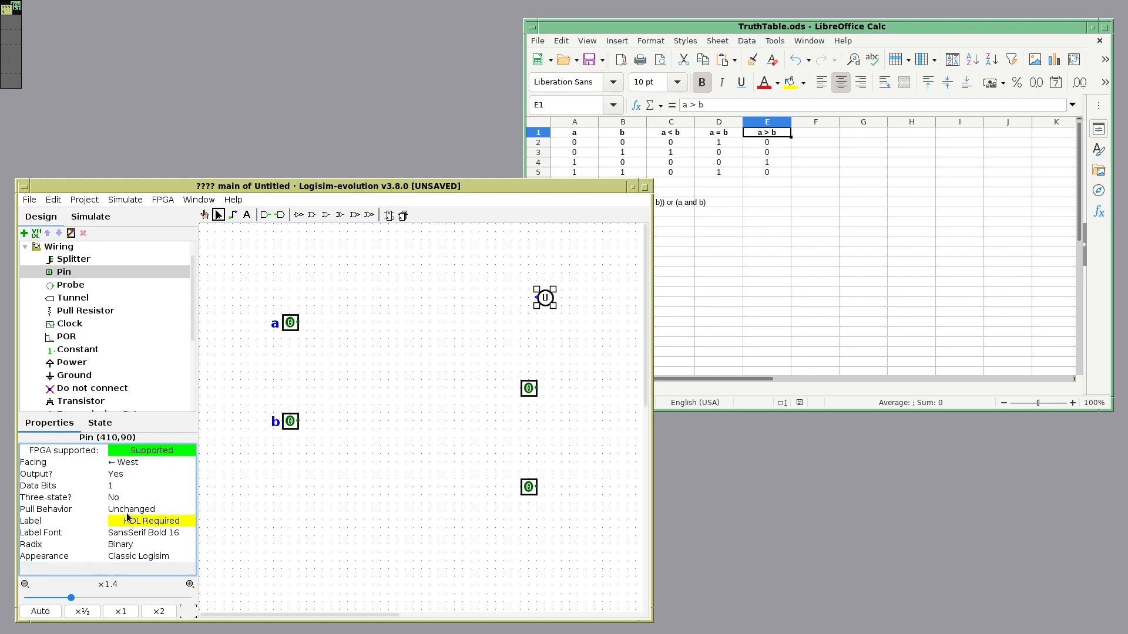
{"action": "left_click", "coordinate": [129, 522]}
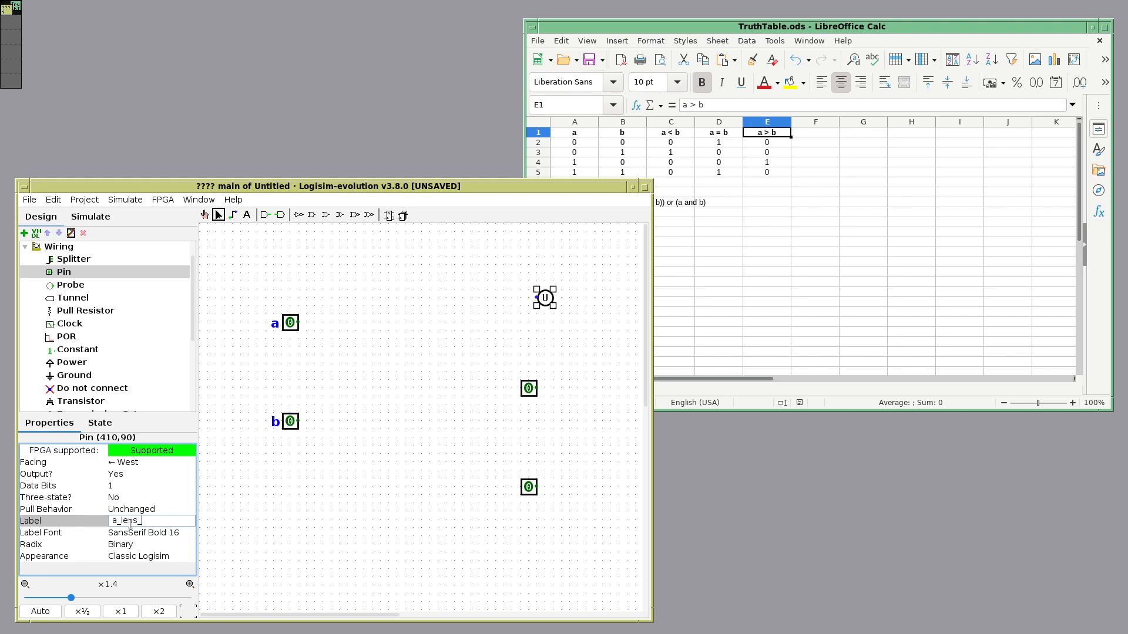
{"action": "key", "text": "Return"}
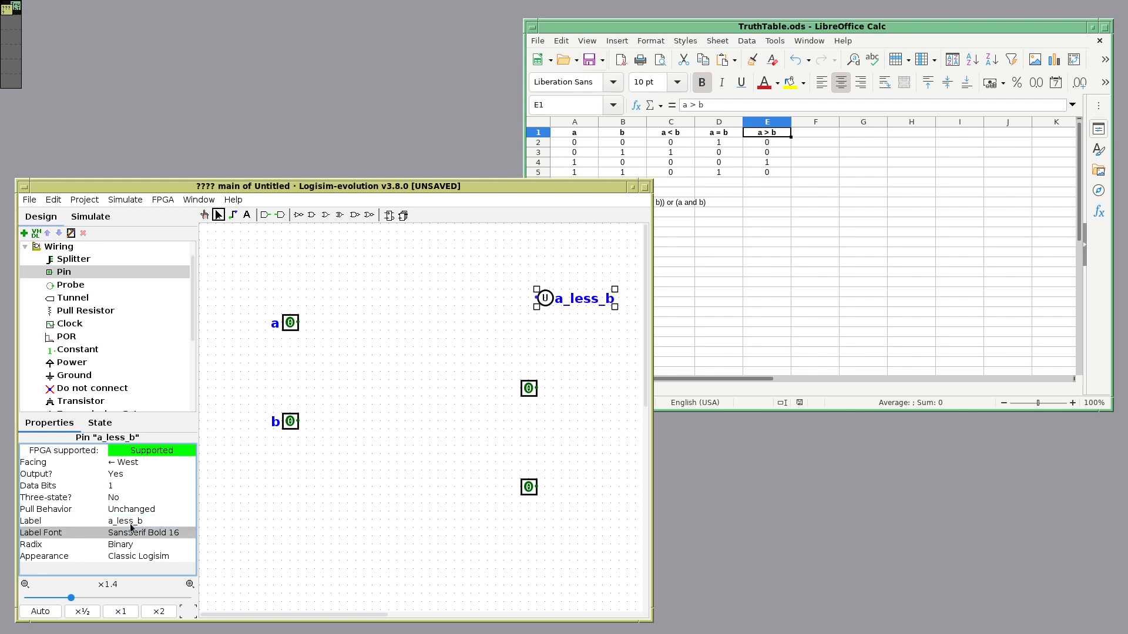
Make the middle pin of the right-hand column a west-facing output labelled a_equal_b
{"action": "left_click", "coordinate": [534, 390]}
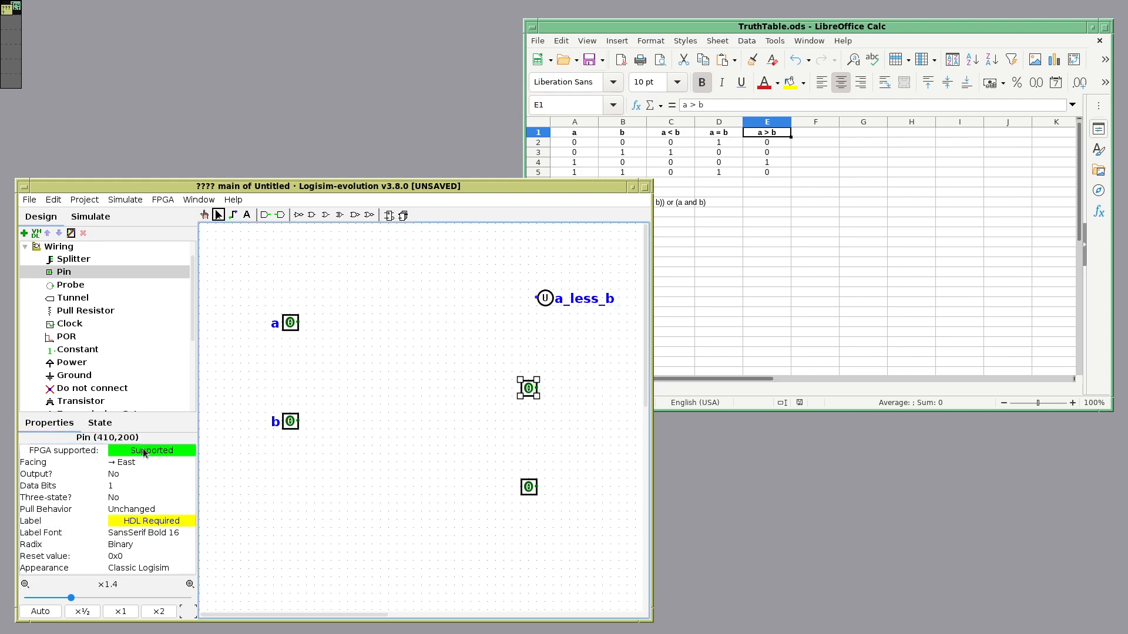
{"action": "left_click", "coordinate": [123, 462]}
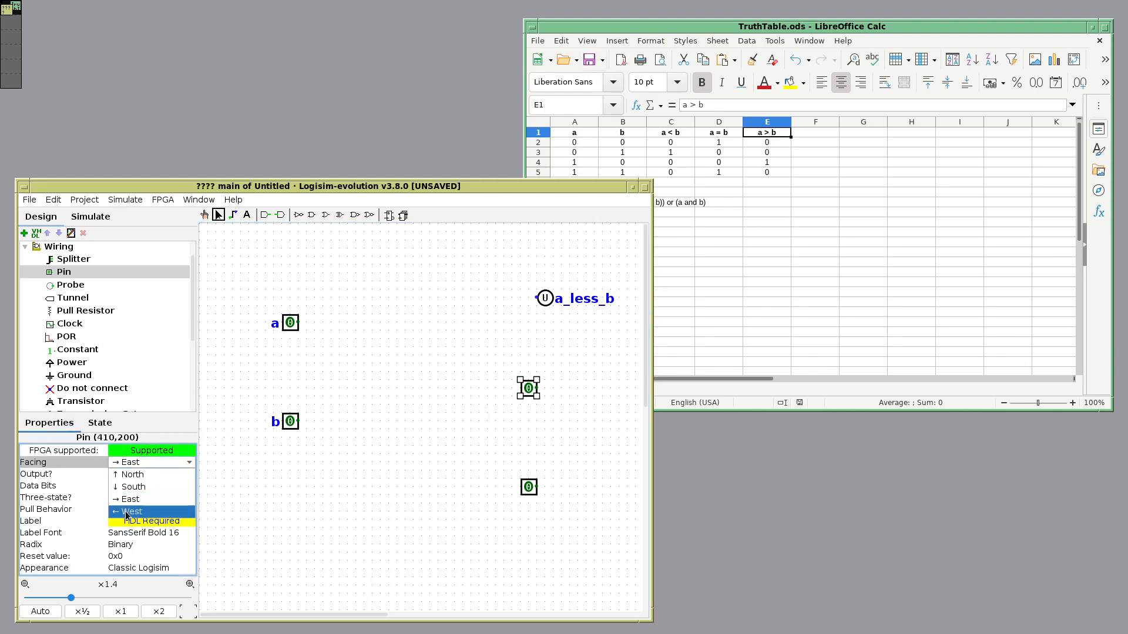
{"action": "left_click", "coordinate": [126, 512]}
{"action": "left_click", "coordinate": [119, 474]}
{"action": "left_click", "coordinate": [119, 493]}
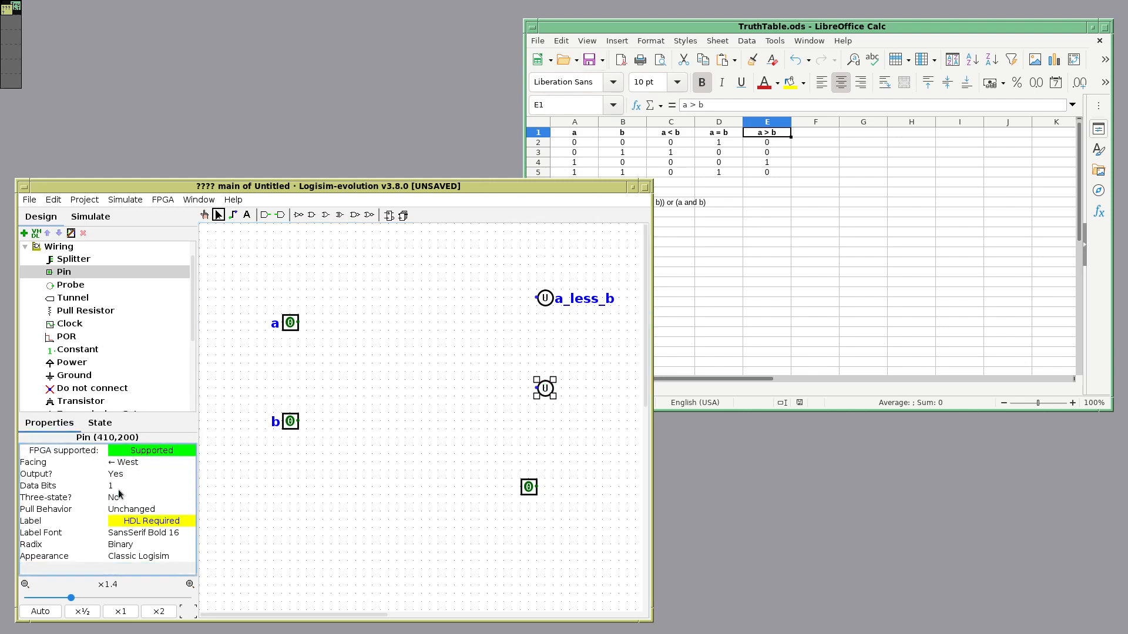
{"action": "left_click", "coordinate": [118, 521]}
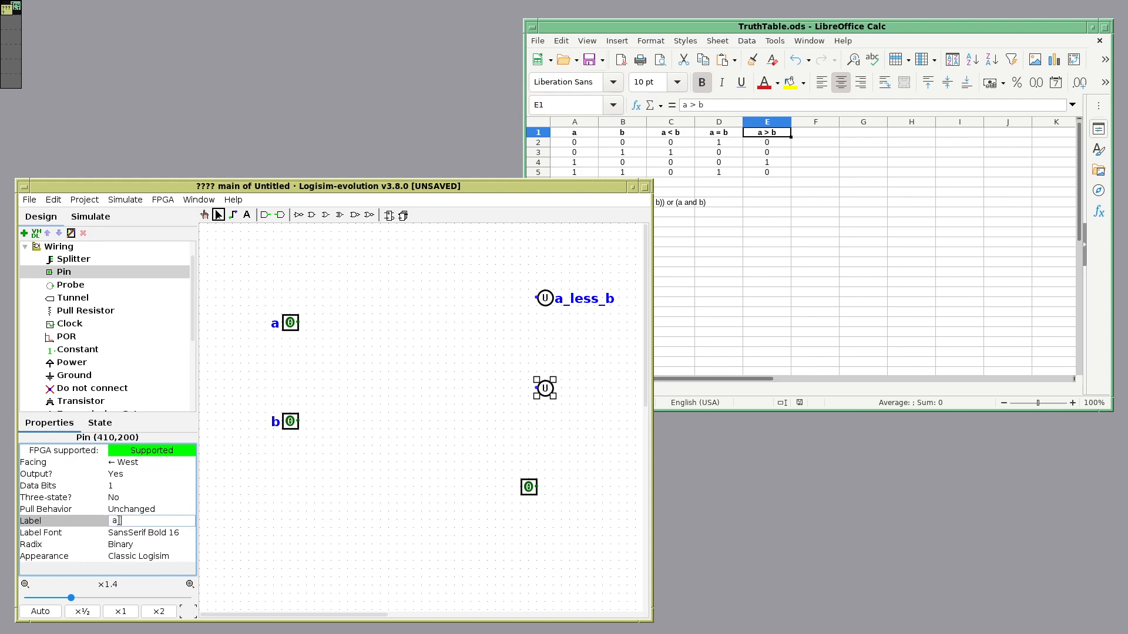
{"action": "type", "text": "a_equal_b"}
{"action": "key", "text": "Return"}
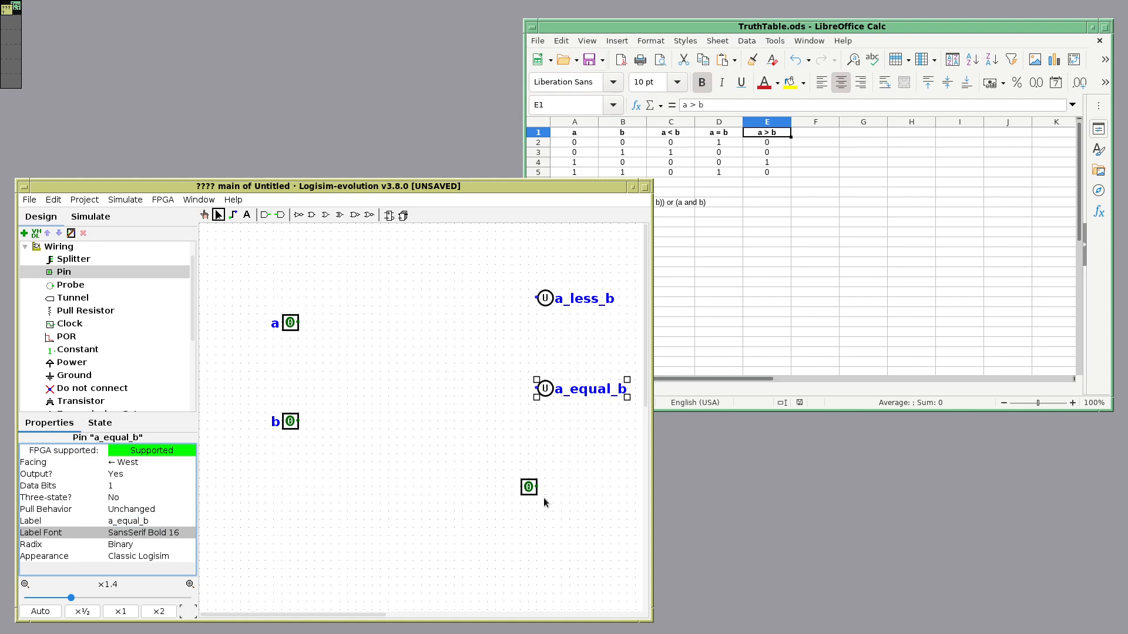
Make the lowest pin of the right-hand column a west-facing output labelled a_bigger_b, and widen the Logisim window slightly
{"action": "left_click", "coordinate": [528, 487]}
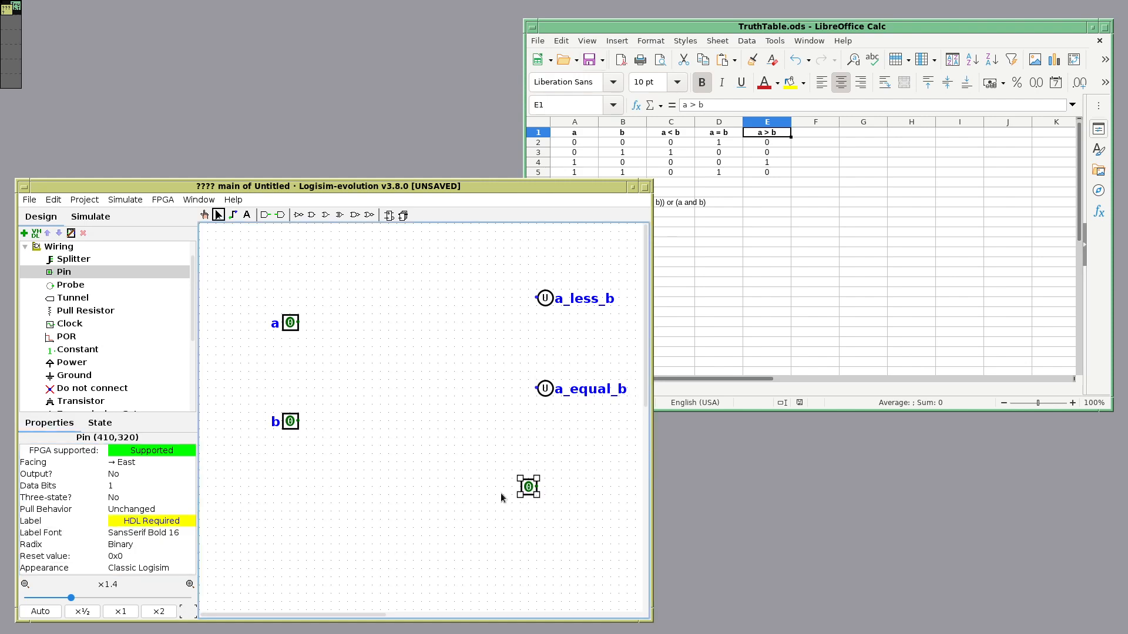
{"action": "left_click", "coordinate": [125, 464]}
{"action": "left_click", "coordinate": [127, 496]}
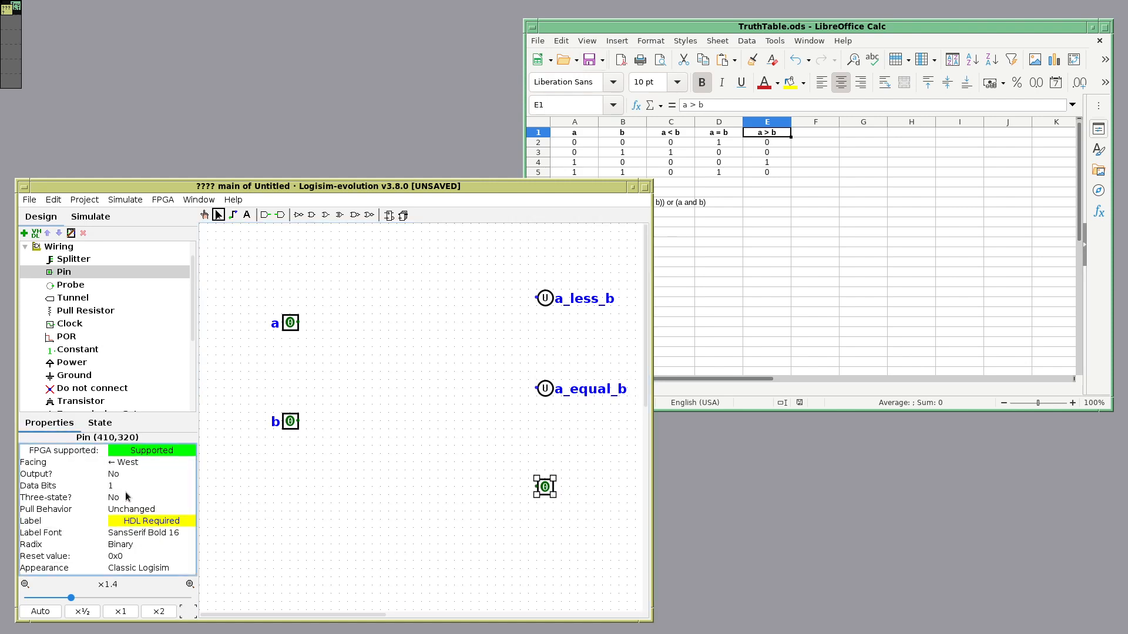
{"action": "left_click", "coordinate": [126, 475]}
{"action": "left_click", "coordinate": [123, 498]}
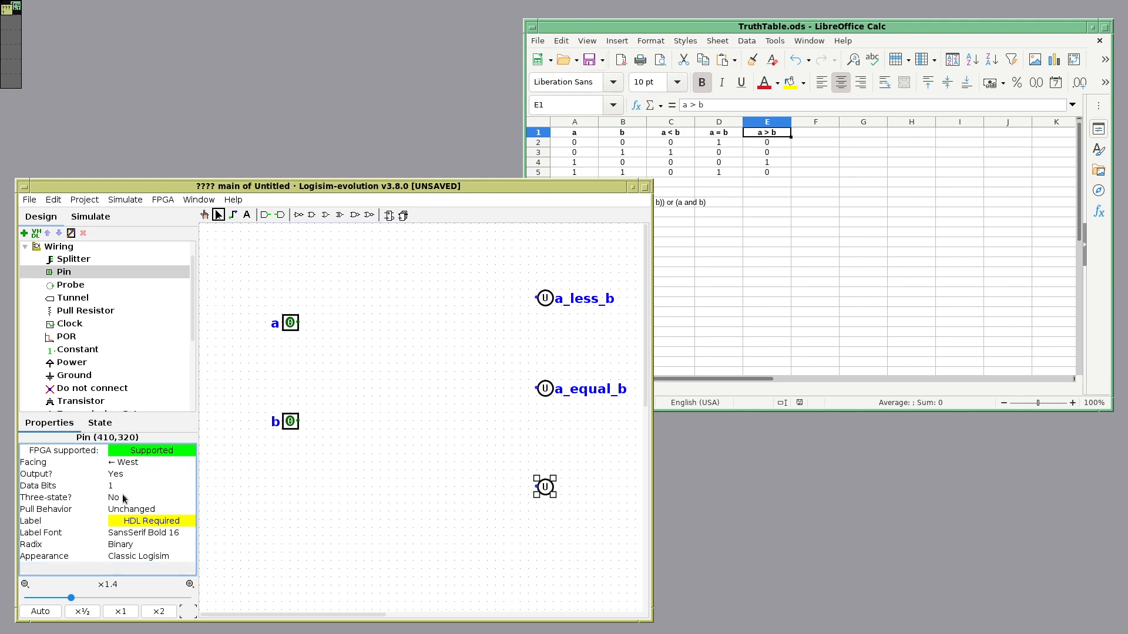
{"action": "left_click", "coordinate": [125, 521]}
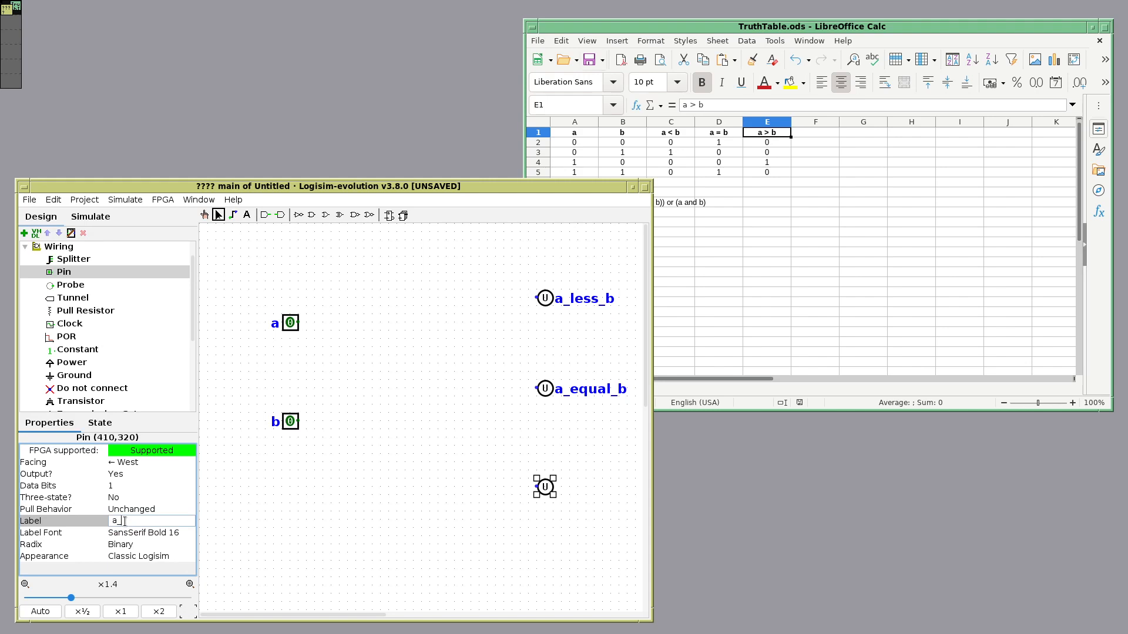
{"action": "type", "text": "a_bigger_b"}
{"action": "key", "text": "Return"}
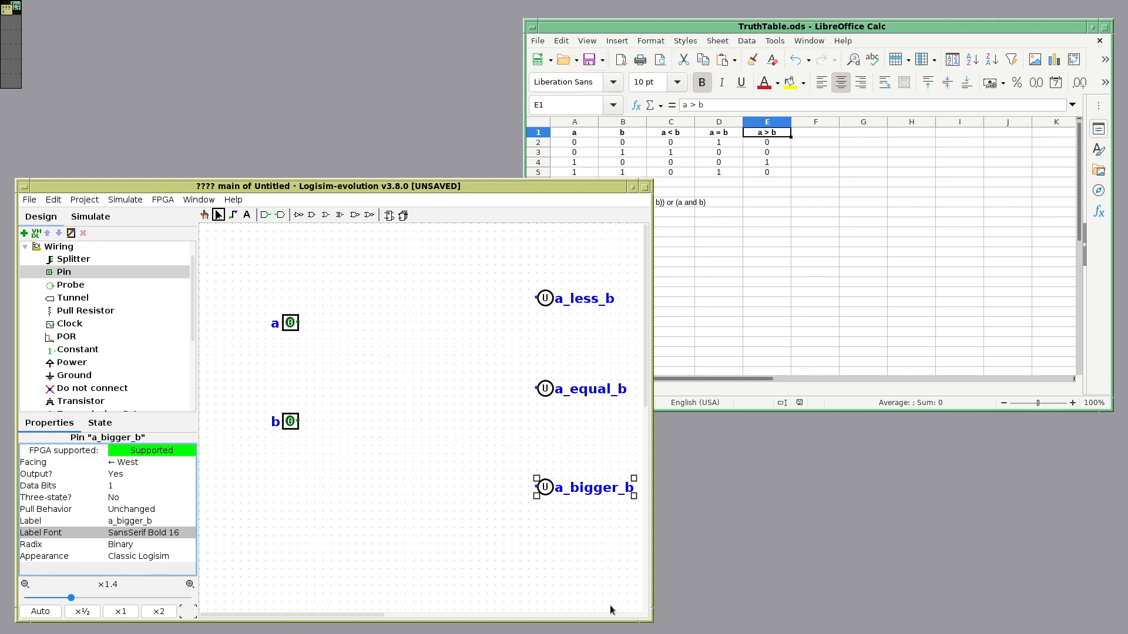
{"action": "left_click_drag", "start_coordinate": [651, 582], "coordinate": [692, 581]}
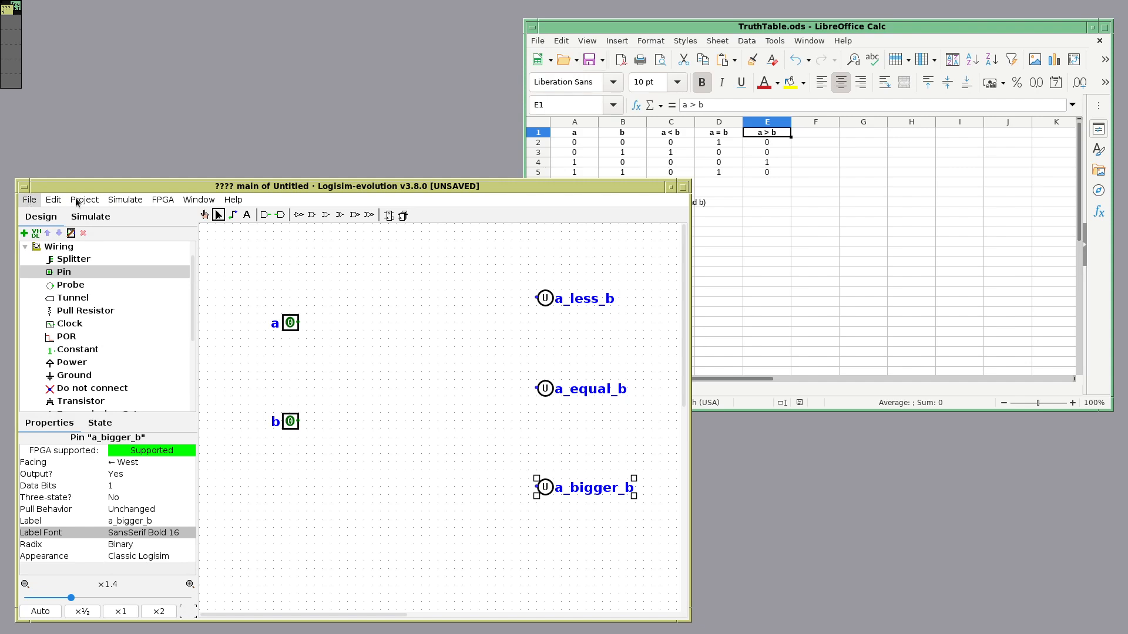
Try to save the project as Comparator in the proiecte/NandToTetris/DigitalLogic/Comparator folder
{"action": "left_click", "coordinate": [29, 200]}
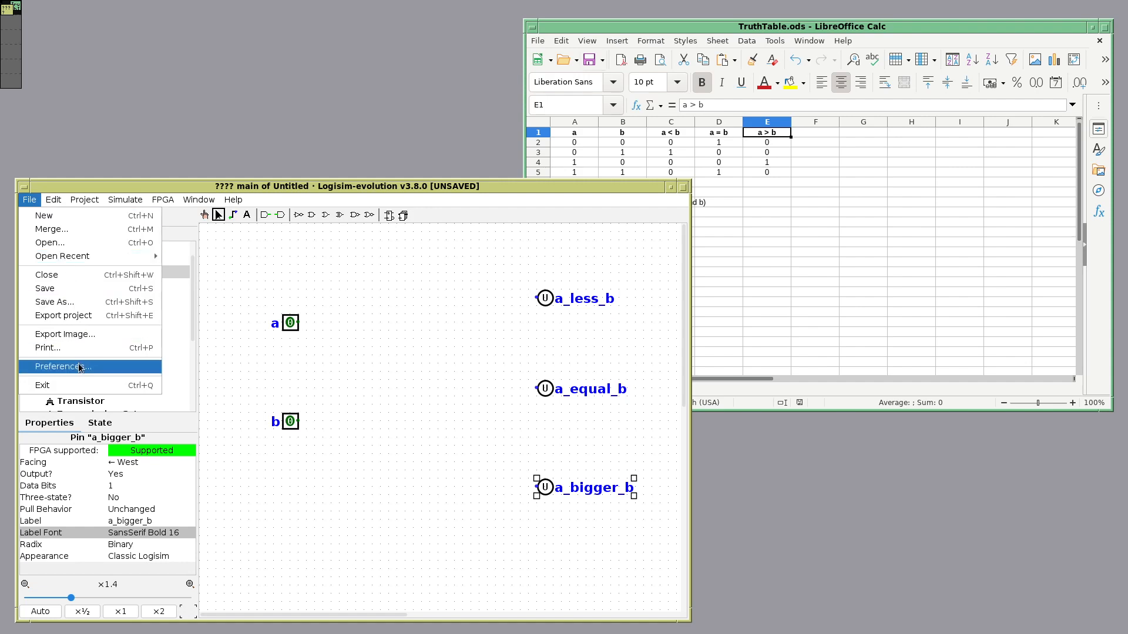
{"action": "left_click", "coordinate": [65, 290]}
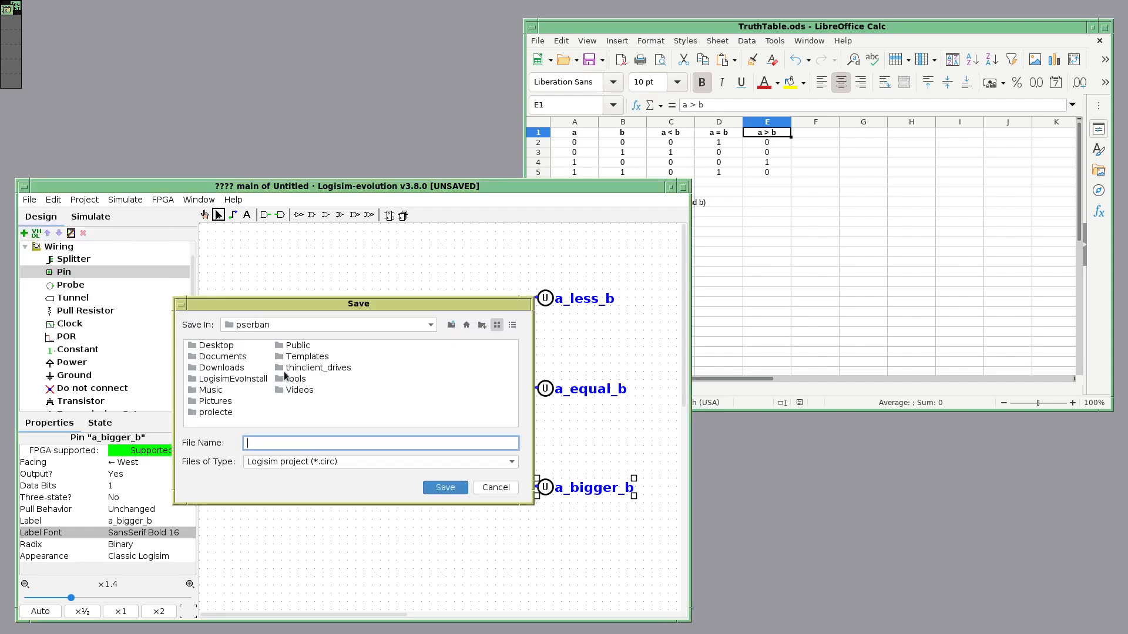
{"action": "left_click", "coordinate": [211, 413]}
{"action": "double_click", "coordinate": [211, 413]}
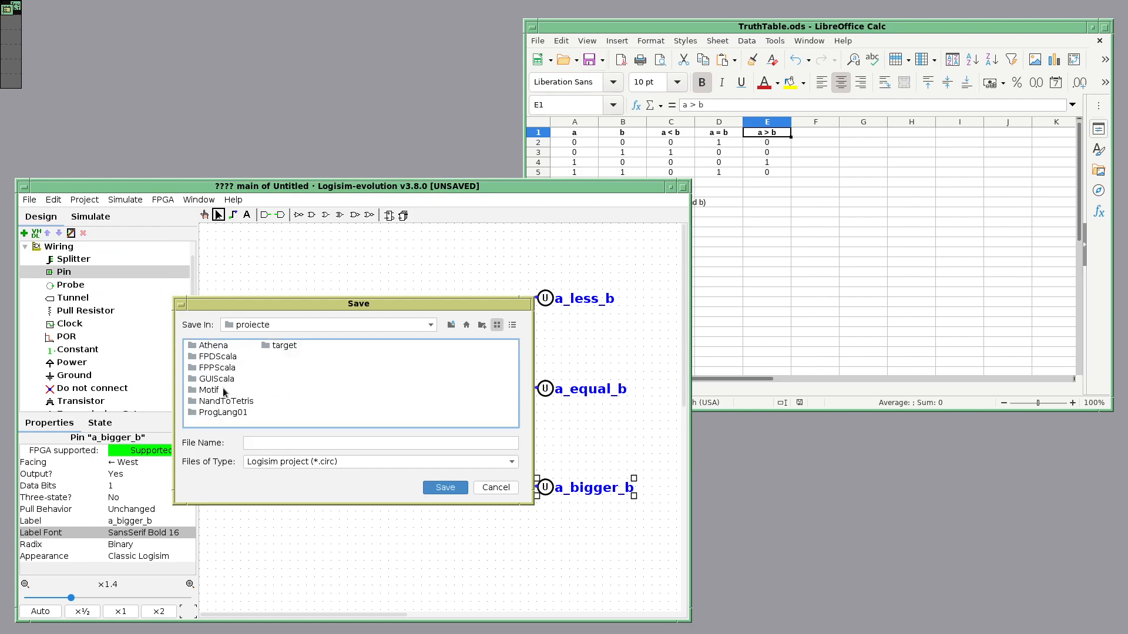
{"action": "double_click", "coordinate": [215, 401]}
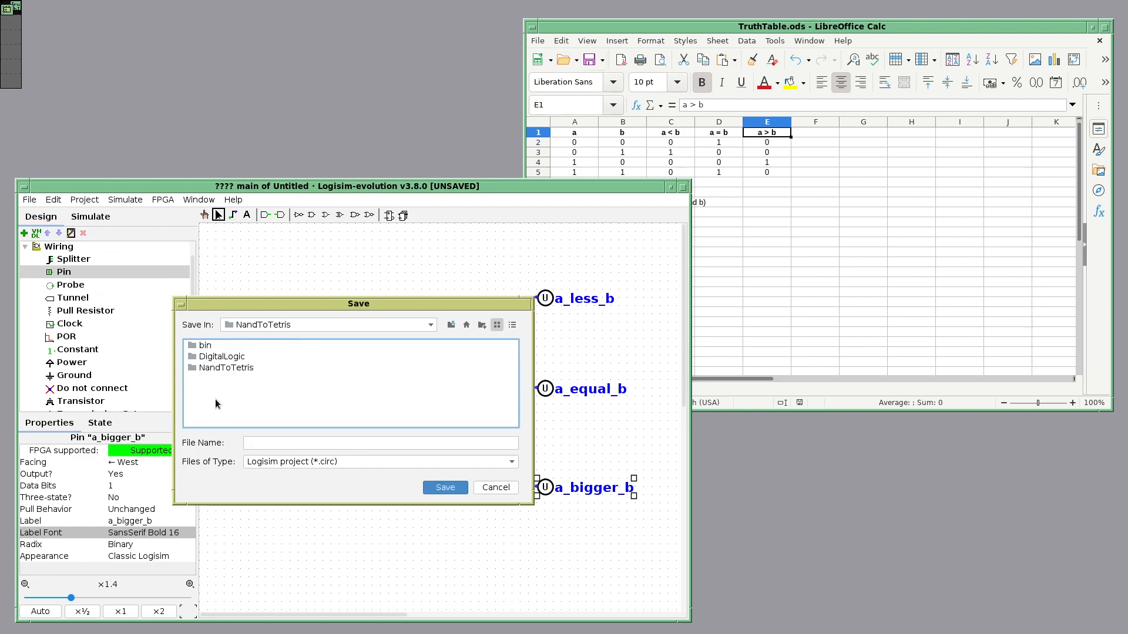
{"action": "double_click", "coordinate": [215, 357]}
{"action": "double_click", "coordinate": [212, 347]}
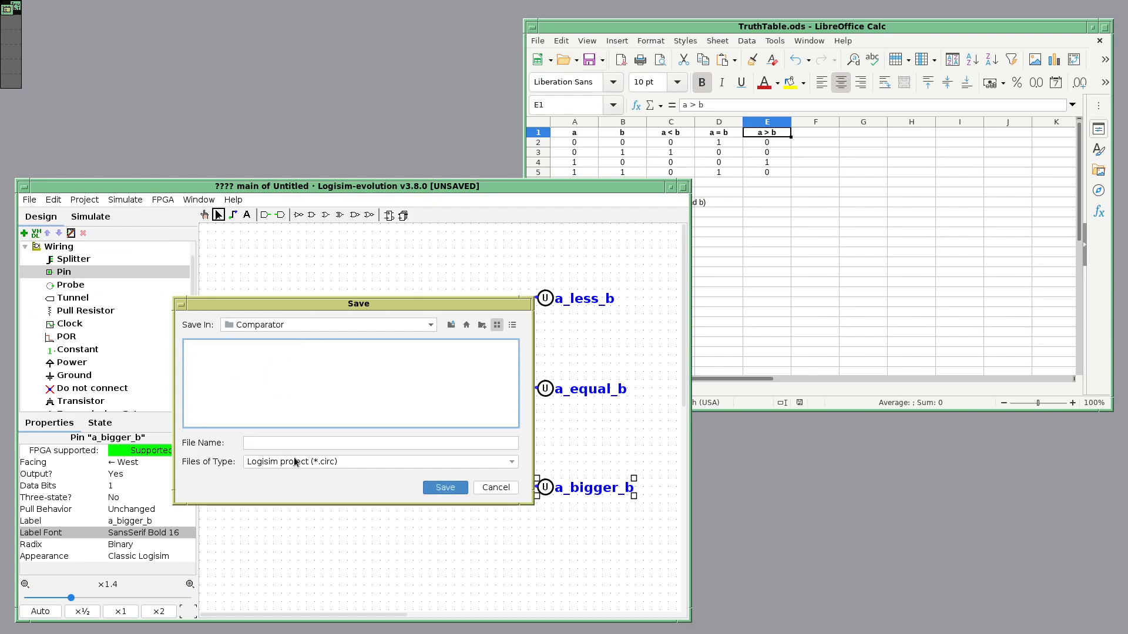
{"action": "left_click", "coordinate": [286, 443]}
{"action": "type", "text": "C"}
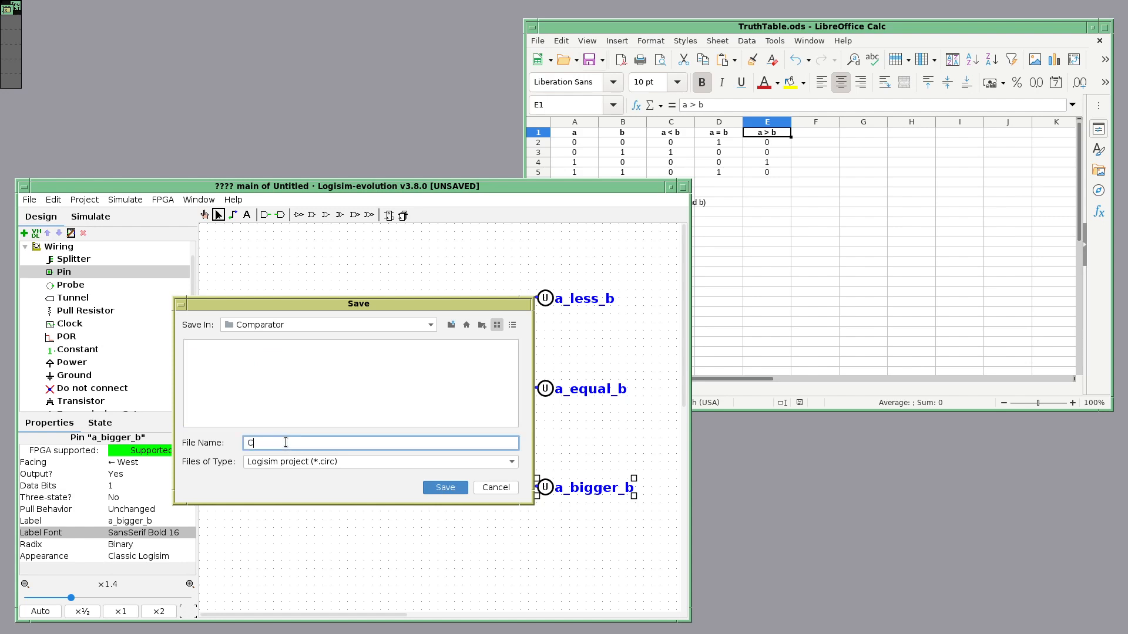
{"action": "type", "text": "omparator"}
{"action": "key", "text": "Return"}
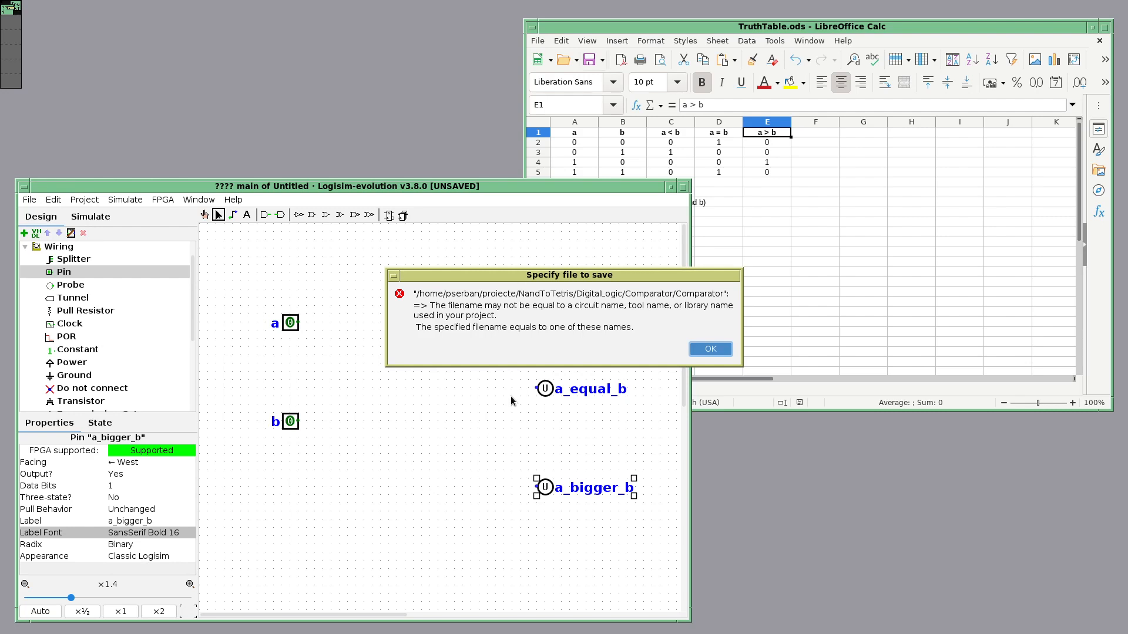
{"action": "left_click", "coordinate": [711, 349]}
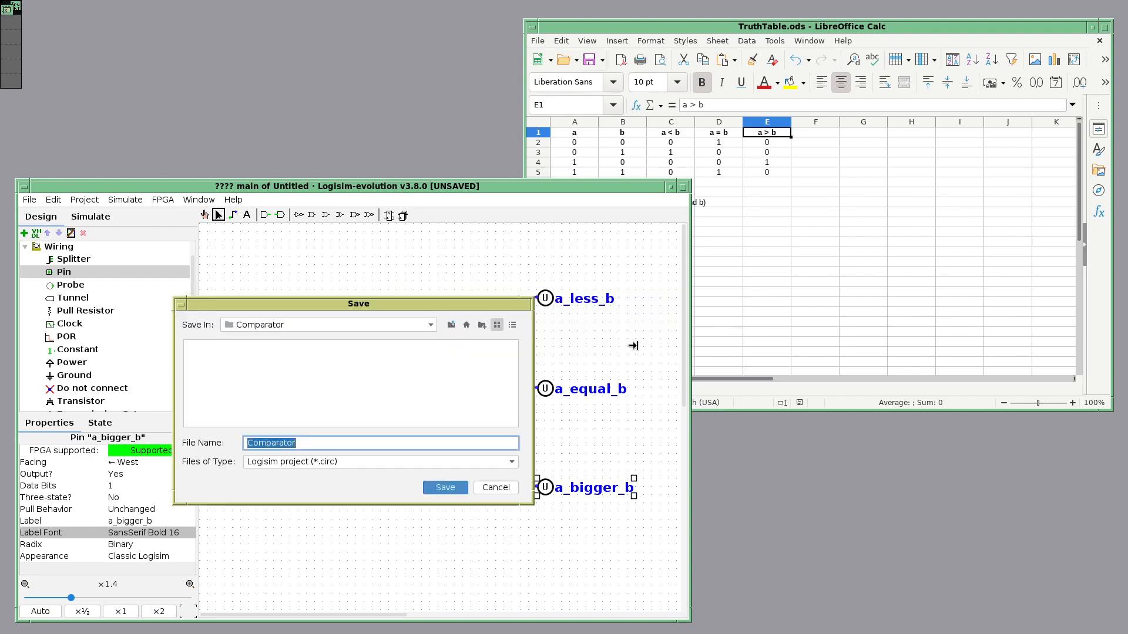
Save the project in the Comparator folder under the file name ComparatorCirc
{"action": "left_click", "coordinate": [302, 442]}
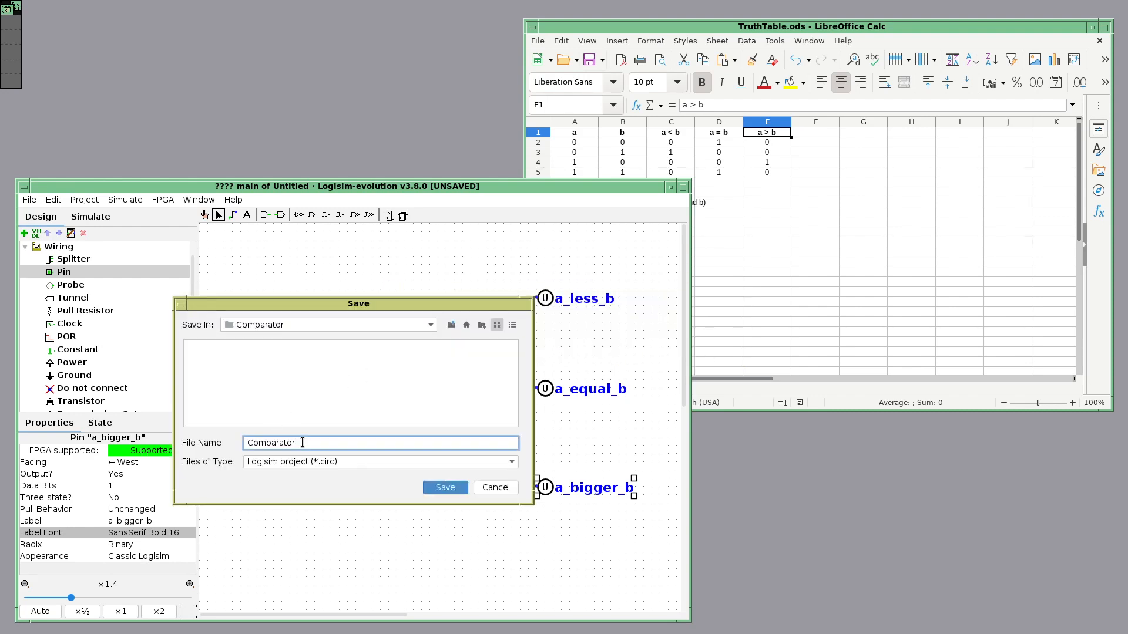
{"action": "type", "text": "Circ"}
{"action": "left_click", "coordinate": [453, 488]}
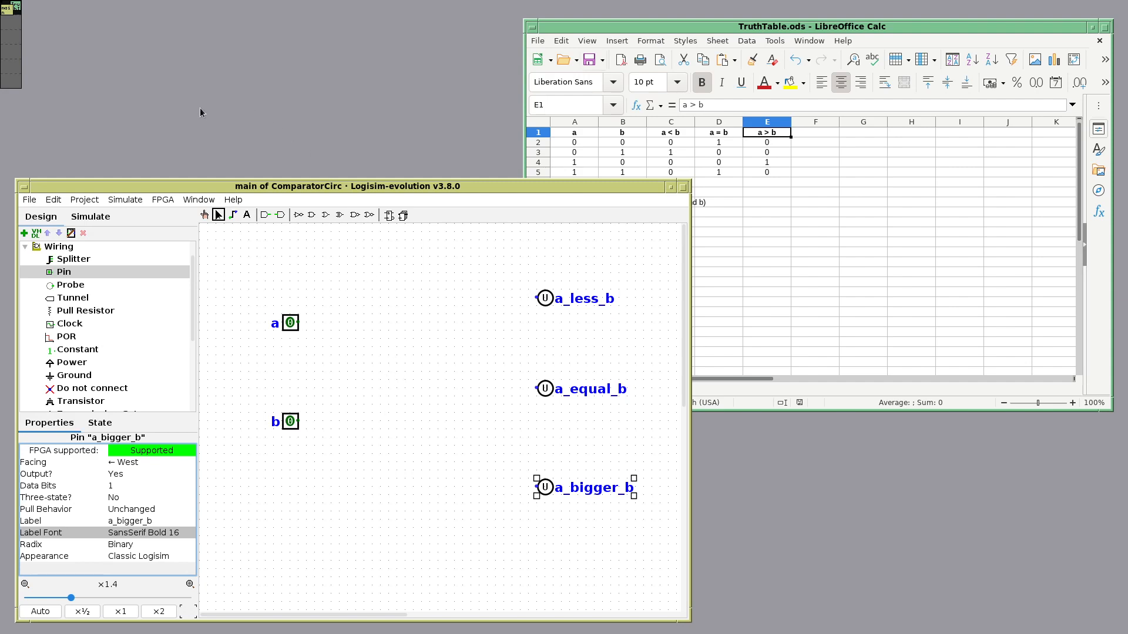
Look at the Test Vector window and its file chooser for loading a vector, and close both without loading a file
{"action": "left_click", "coordinate": [125, 202]}
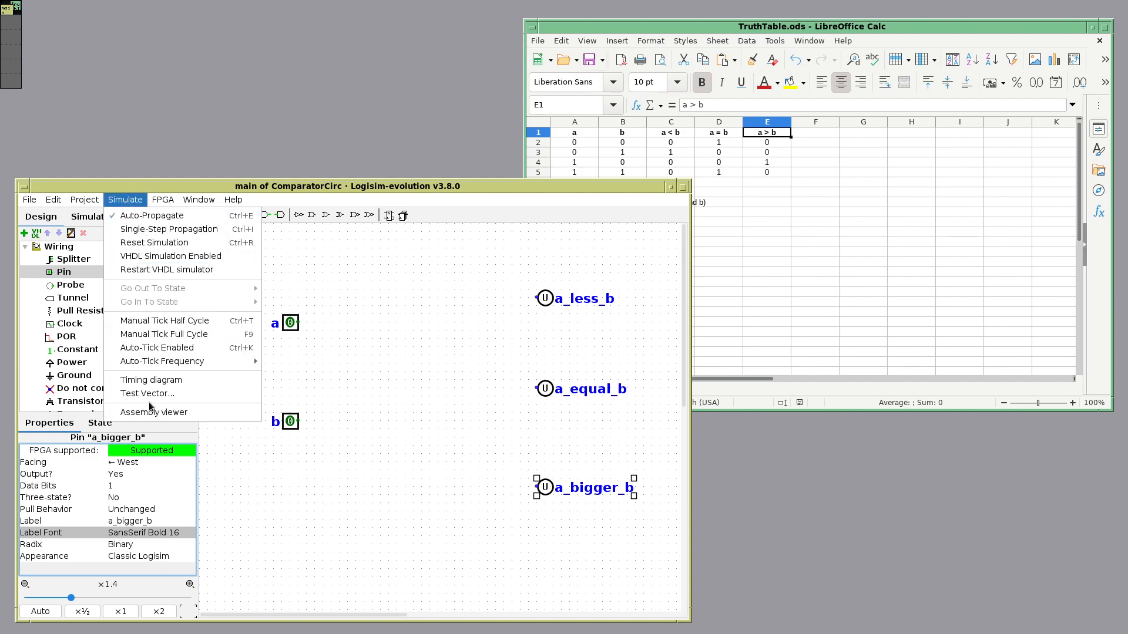
{"action": "left_click", "coordinate": [148, 395]}
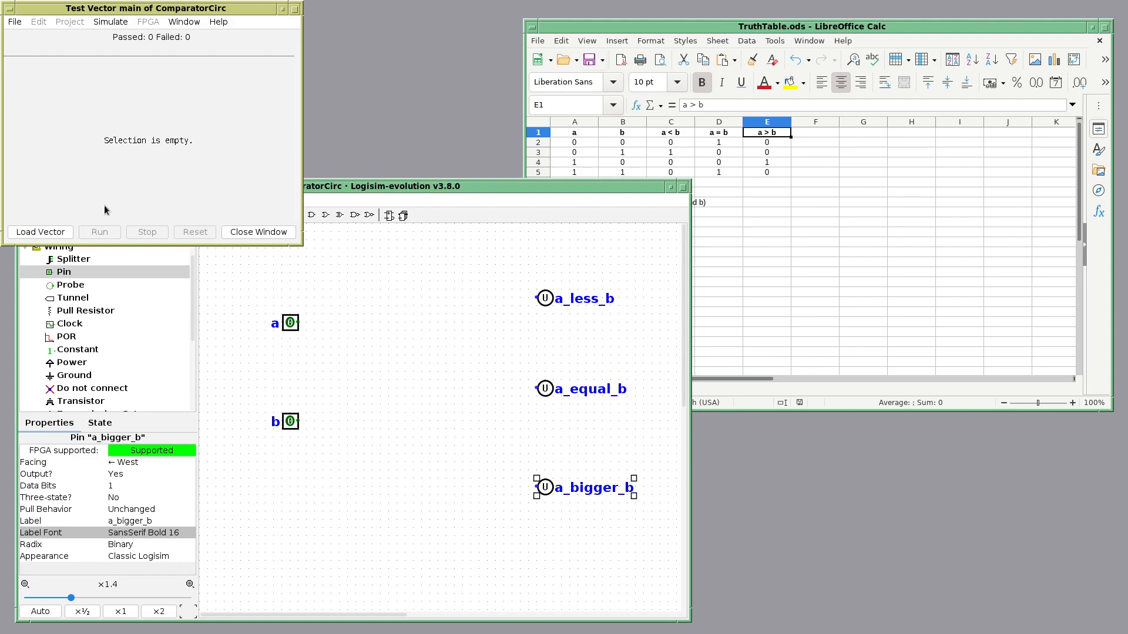
{"action": "left_click", "coordinate": [55, 236]}
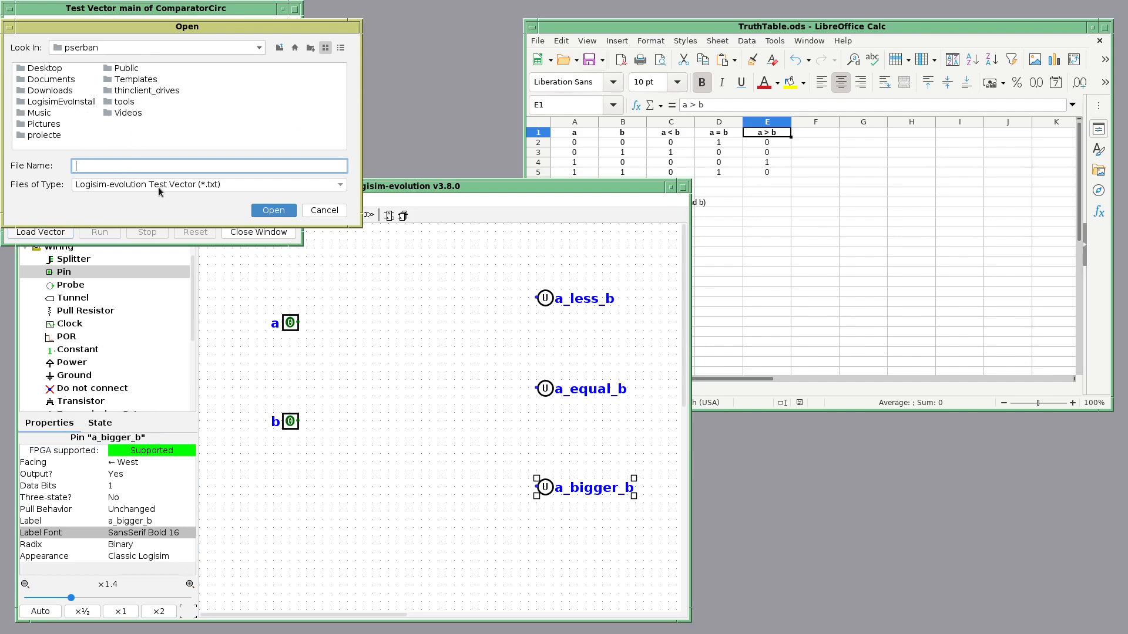
{"action": "left_click", "coordinate": [327, 217]}
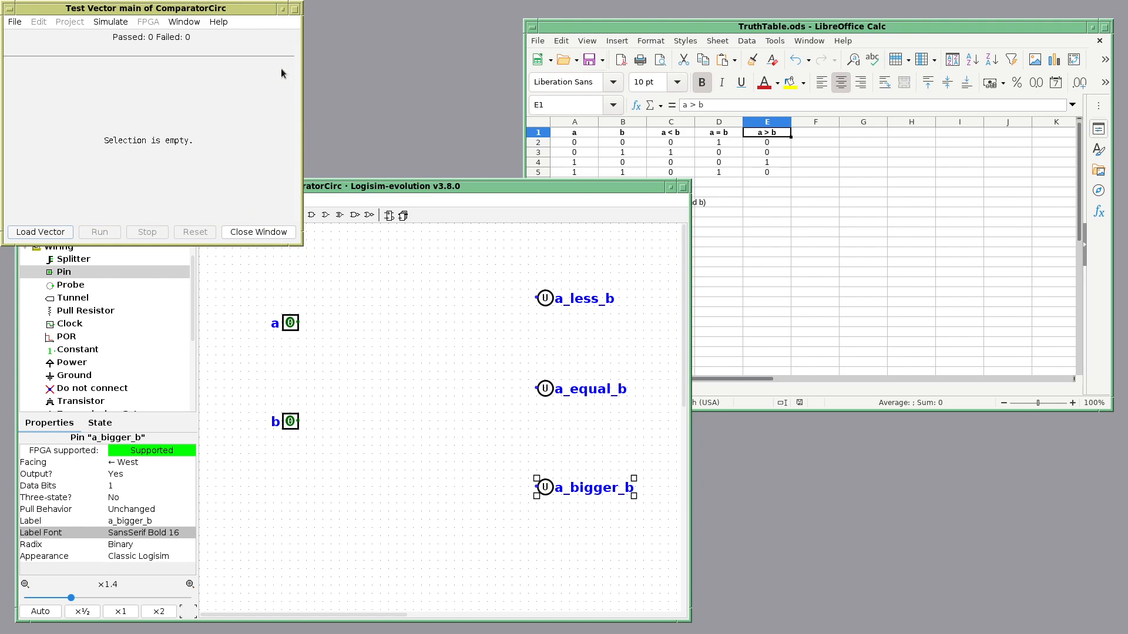
{"action": "left_click", "coordinate": [9, 8]}
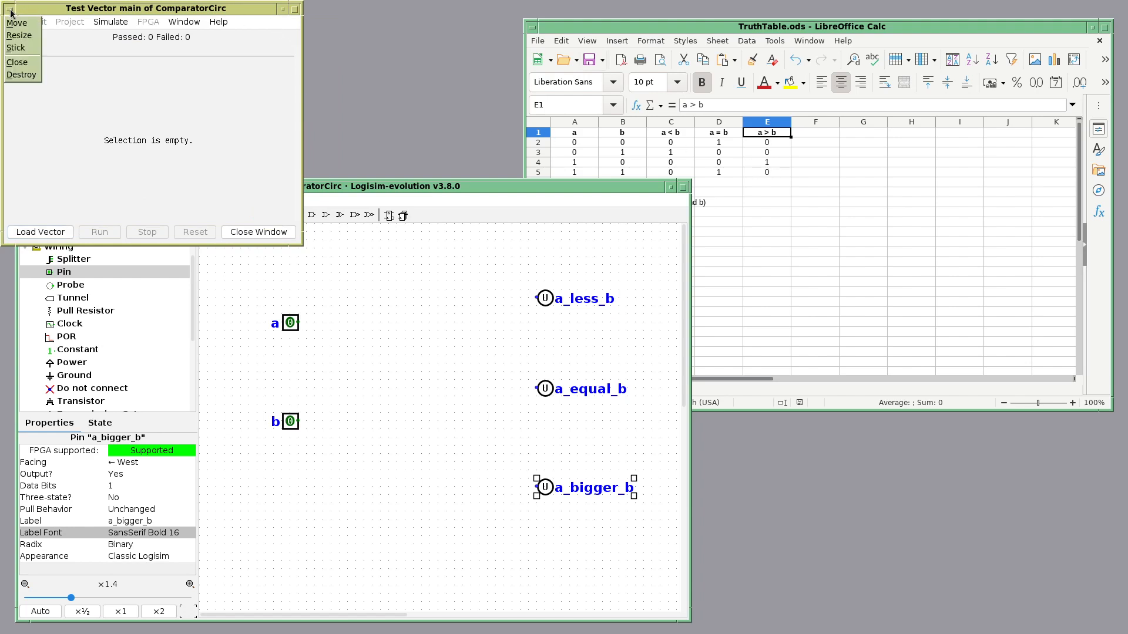
{"action": "left_click", "coordinate": [17, 63]}
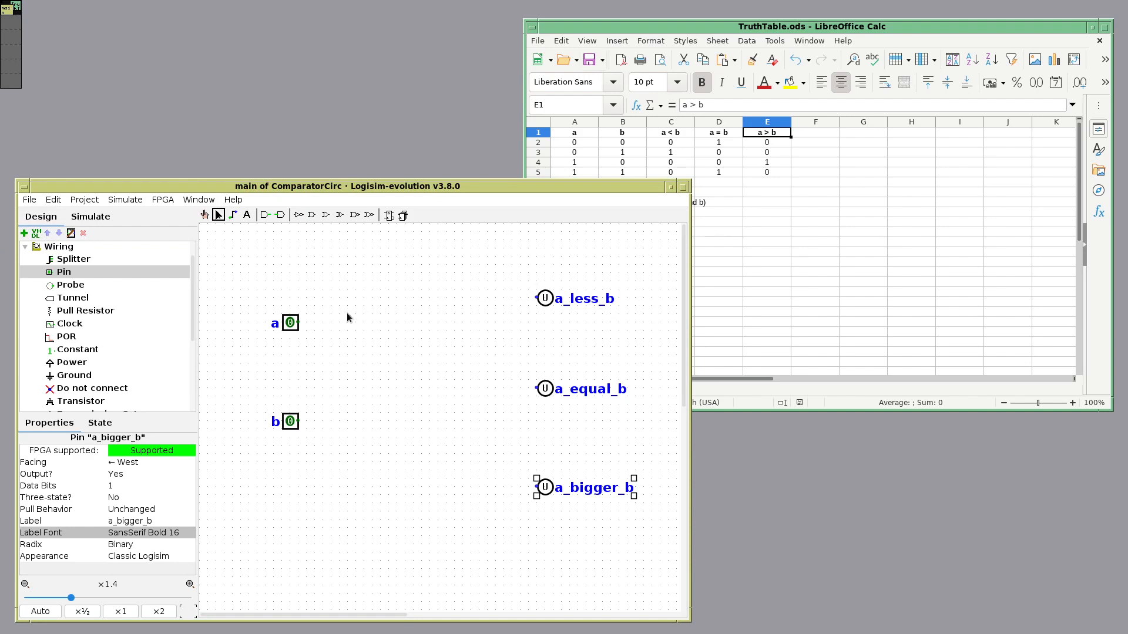
Open a terminal window from the desktop
{"action": "left_click", "coordinate": [120, 43]}
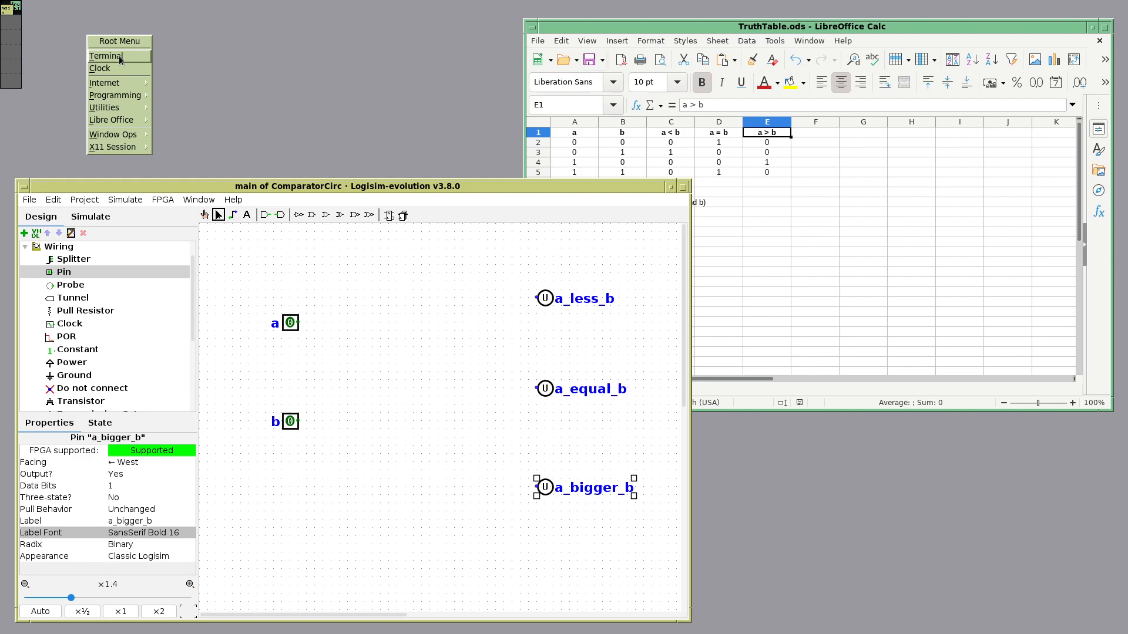
{"action": "left_click", "coordinate": [118, 57]}
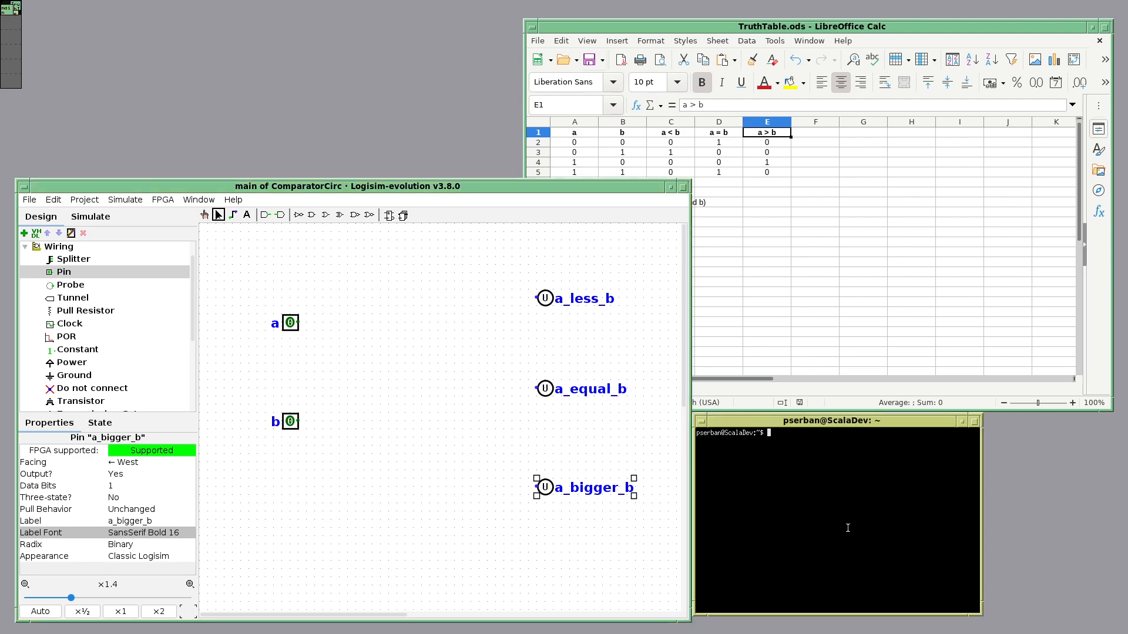
Launch gedit from the terminal, shrink its window and move it clear of the Logisim toolbox
{"action": "type", "text": "gedit"}
{"action": "key", "text": "Return"}
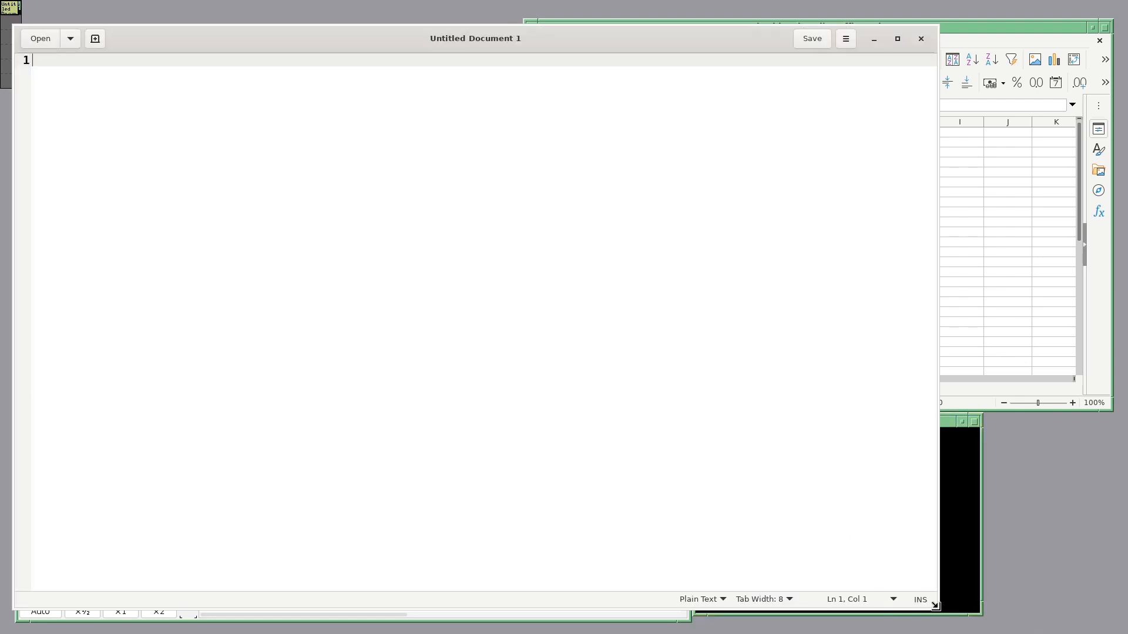
{"action": "left_click_drag", "start_coordinate": [937, 608], "coordinate": [534, 359]}
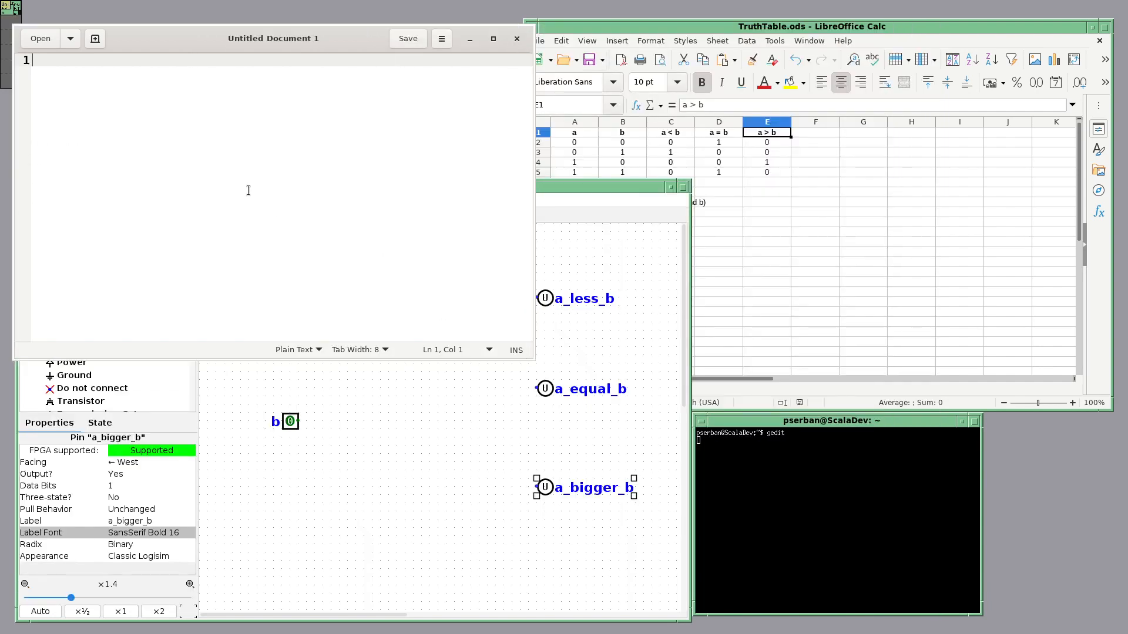
{"action": "left_click_drag", "start_coordinate": [265, 29], "coordinate": [656, 50]}
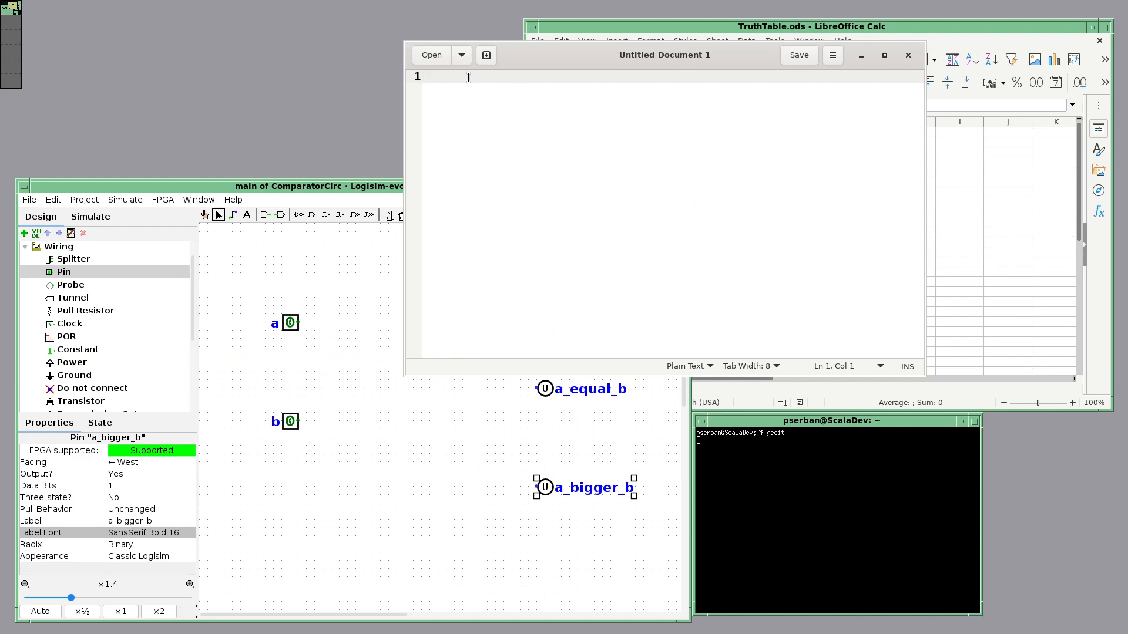
Write the test vector's header line "a b a_less_b a_equal_b a_bigger_b" in the new text document
{"action": "type", "text": "a b a_less_"}
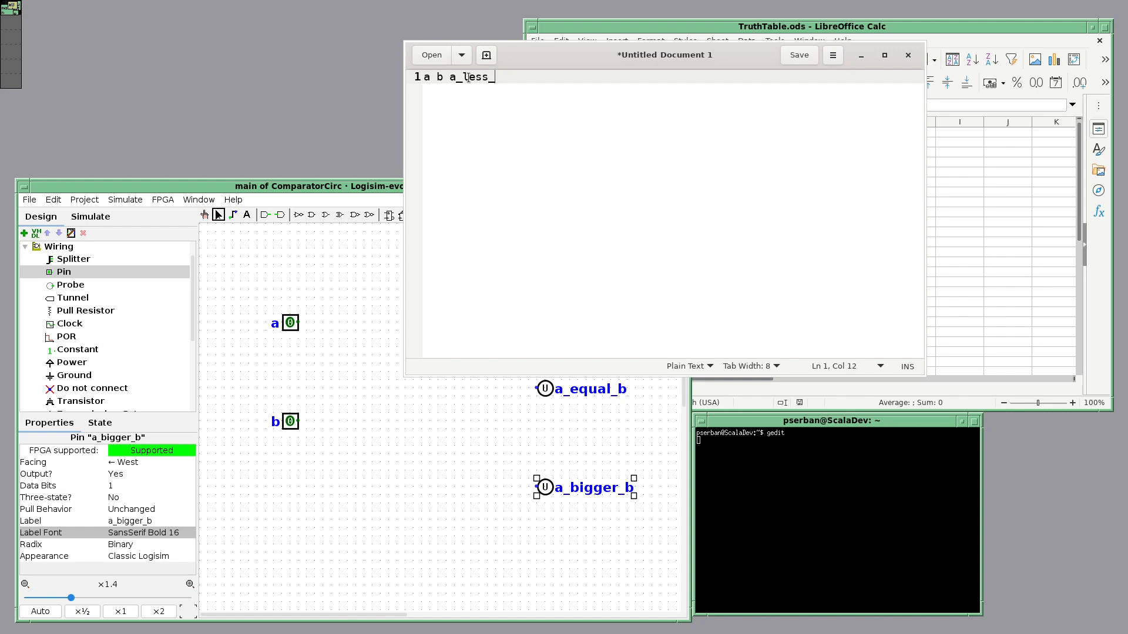
{"action": "type", "text": "b a_equal_b a_bigger"}
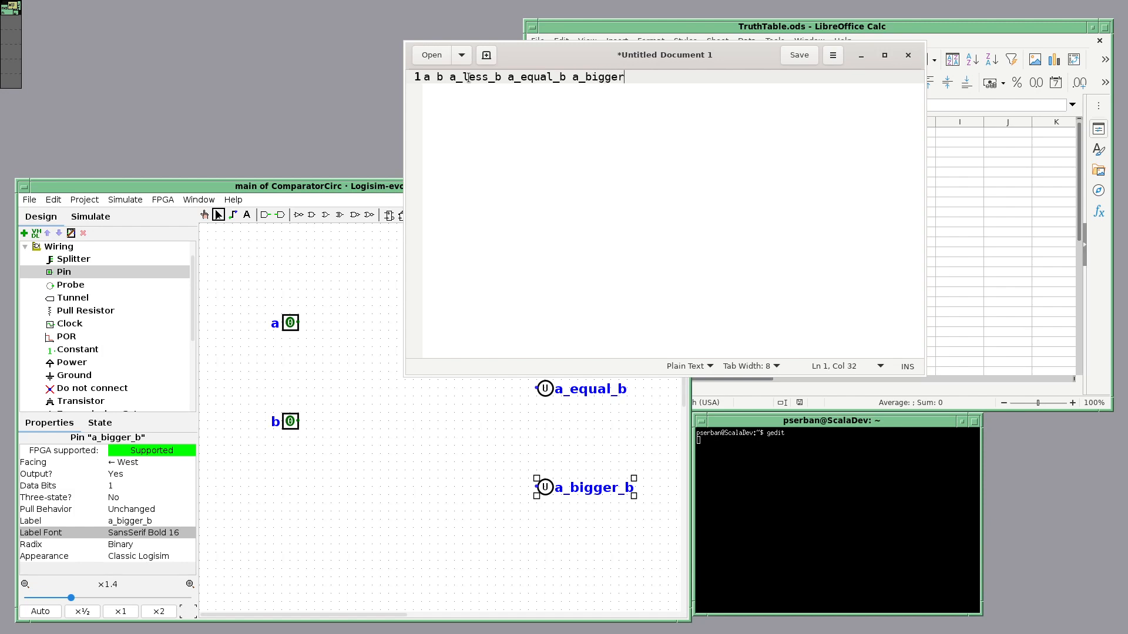
{"action": "type", "text": "_b"}
{"action": "key", "text": "Return"}
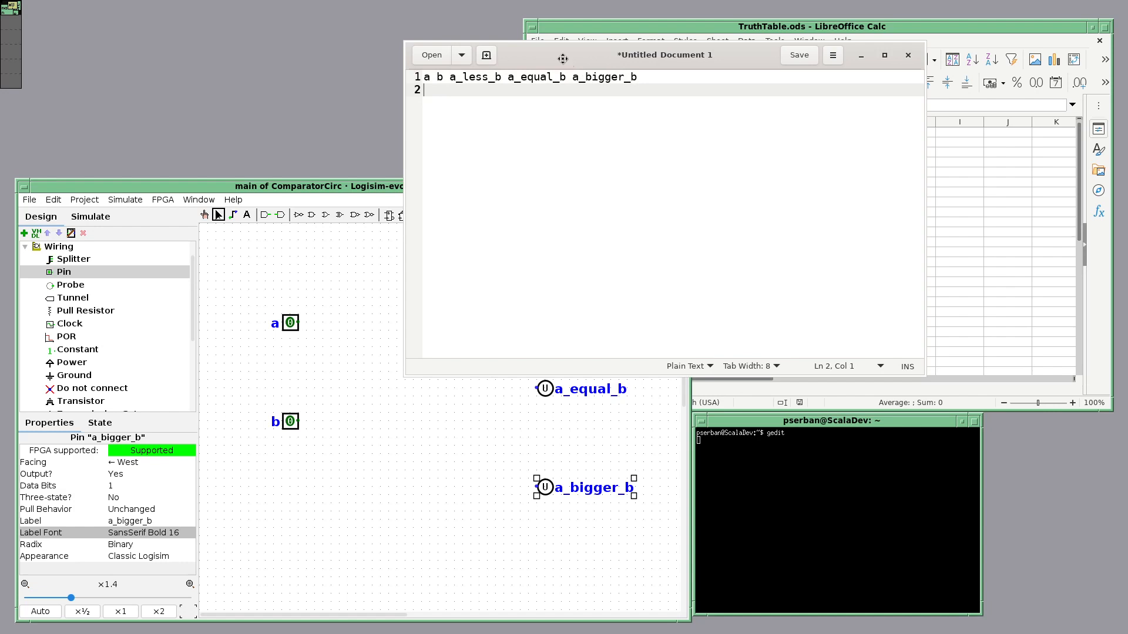
Arrange the text editor and the spreadsheet so the truth table stays visible beside the test vector text
{"action": "left_click_drag", "start_coordinate": [557, 58], "coordinate": [211, 254]}
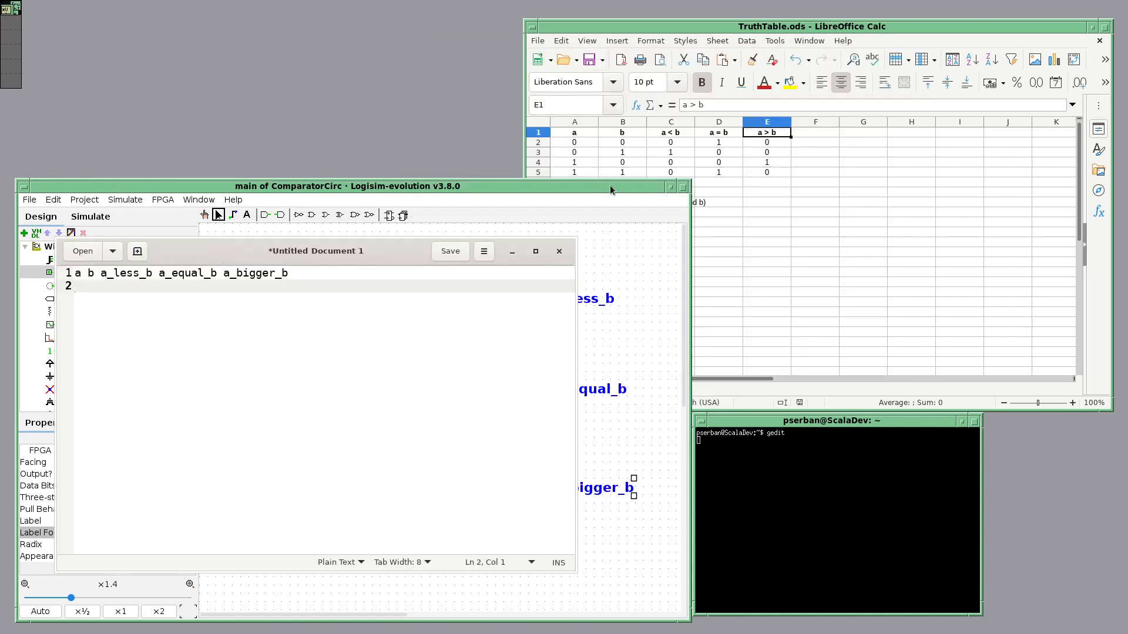
{"action": "left_click_drag", "start_coordinate": [605, 27], "coordinate": [607, 17]}
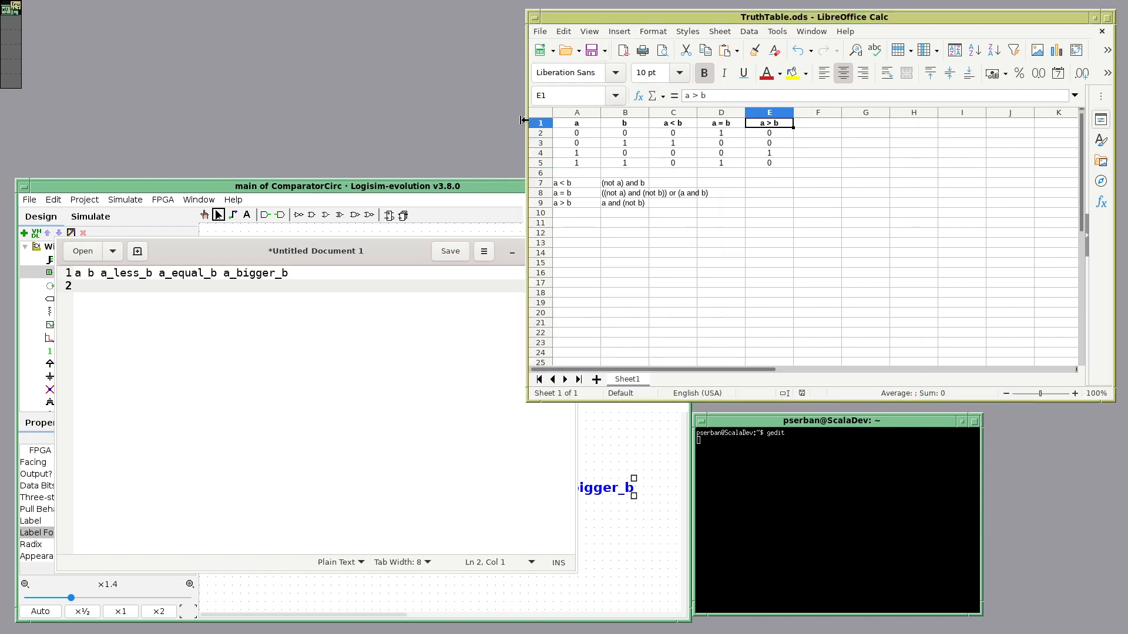
{"action": "left_click", "coordinate": [212, 292]}
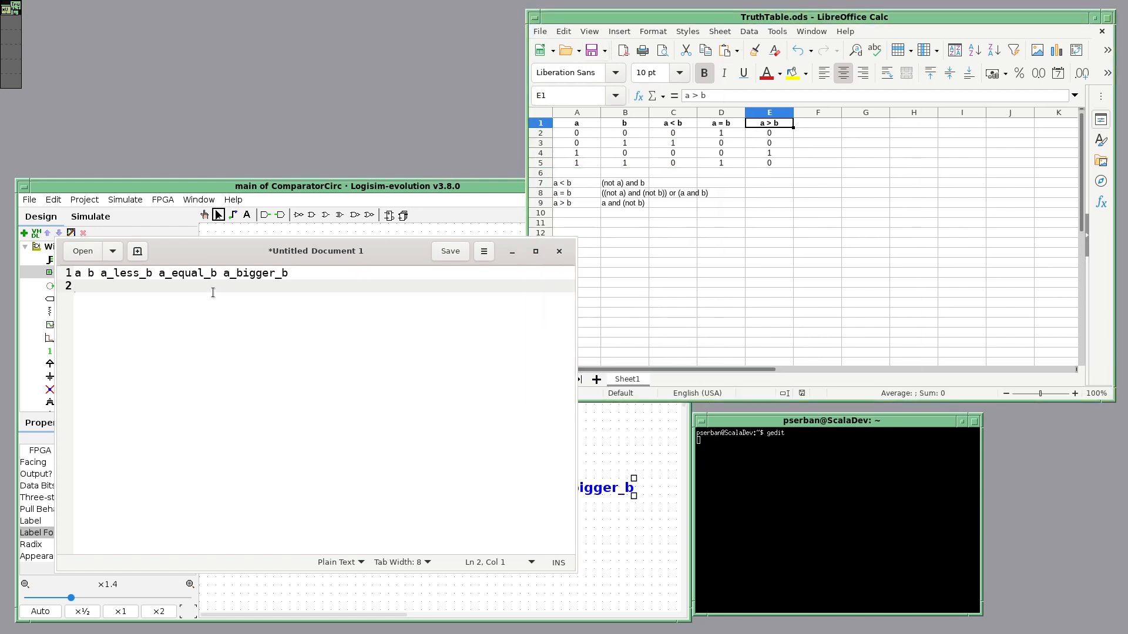
Enter the four vector rows 0 0 0 1 0, 0 1 1 0 0, 1 0 0 0 1 and 1 1 0 1 0, aligned under the header names
{"action": "type", "text": "0 0 0        1         0"}
{"action": "key", "text": "Return"}
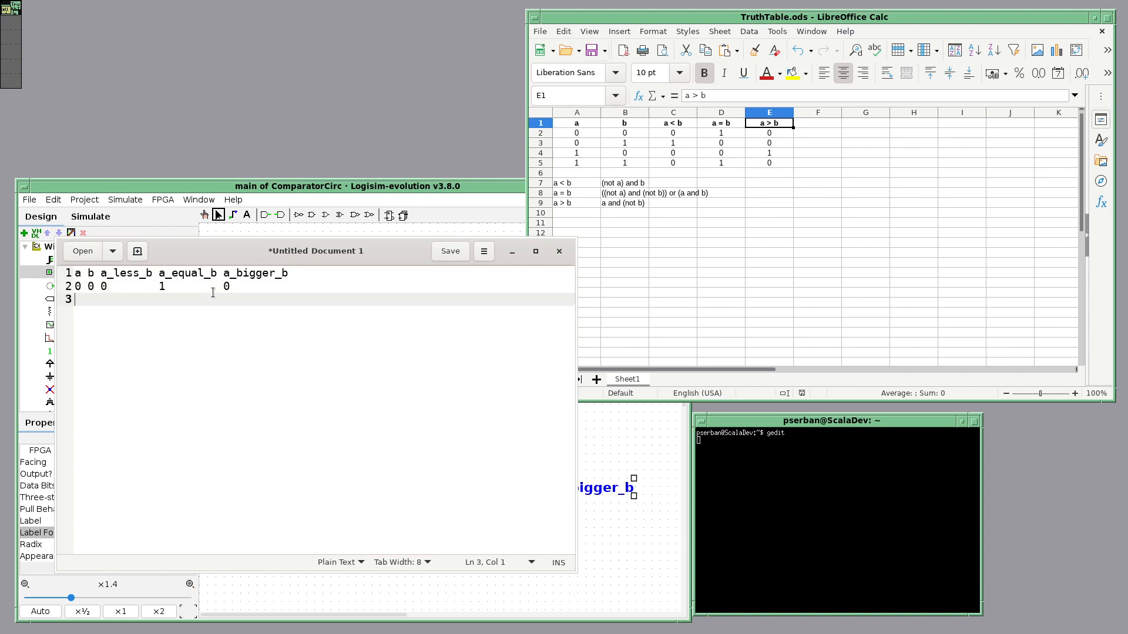
{"action": "type", "text": "0 1 1        0         0"}
{"action": "key", "text": "Return"}
{"action": "type", "text": "1 "}
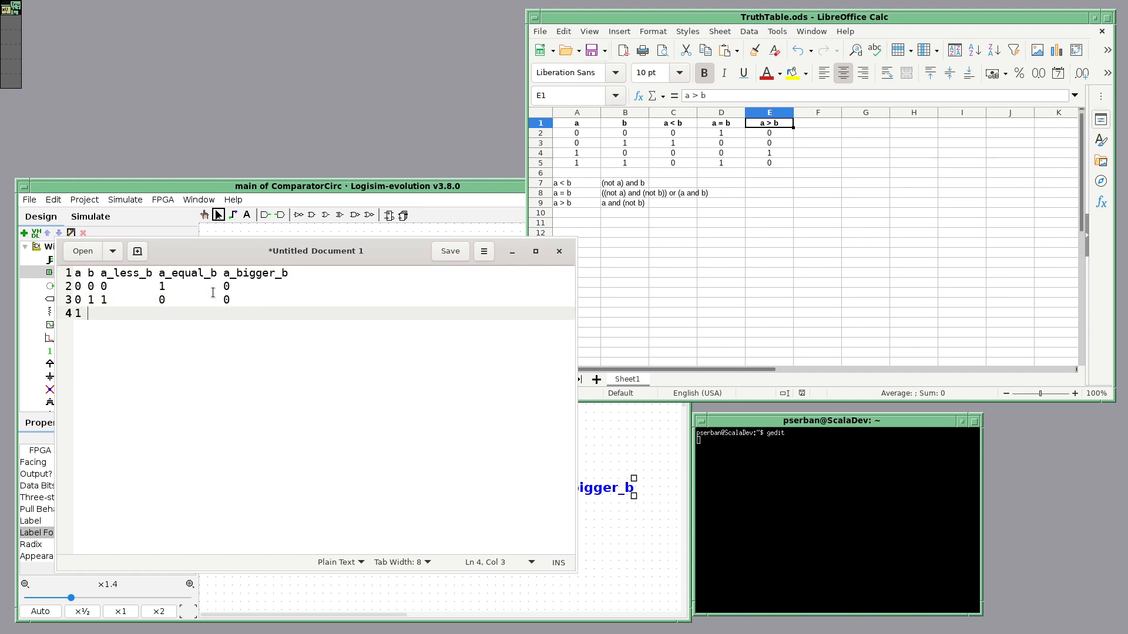
{"action": "type", "text": "0 0        0         1"}
{"action": "key", "text": "Return"}
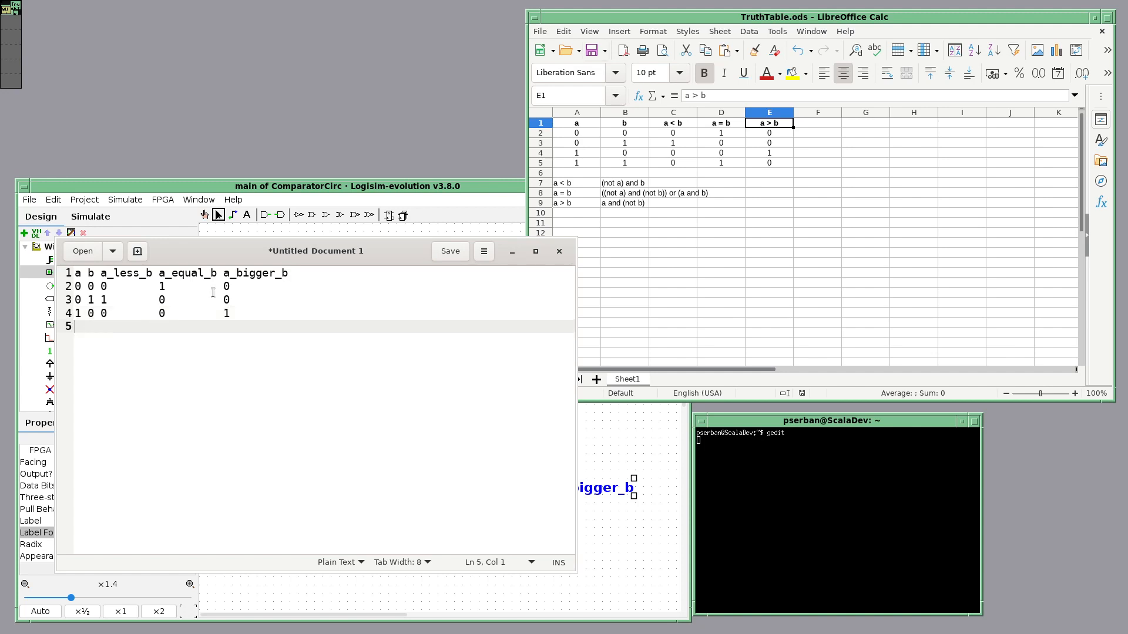
{"action": "type", "text": "1 1 0        1         0"}
Start saving the document and browse to the proiecte/NandToTetris/DigitalLogic/Comparator folder
{"action": "left_click", "coordinate": [451, 252]}
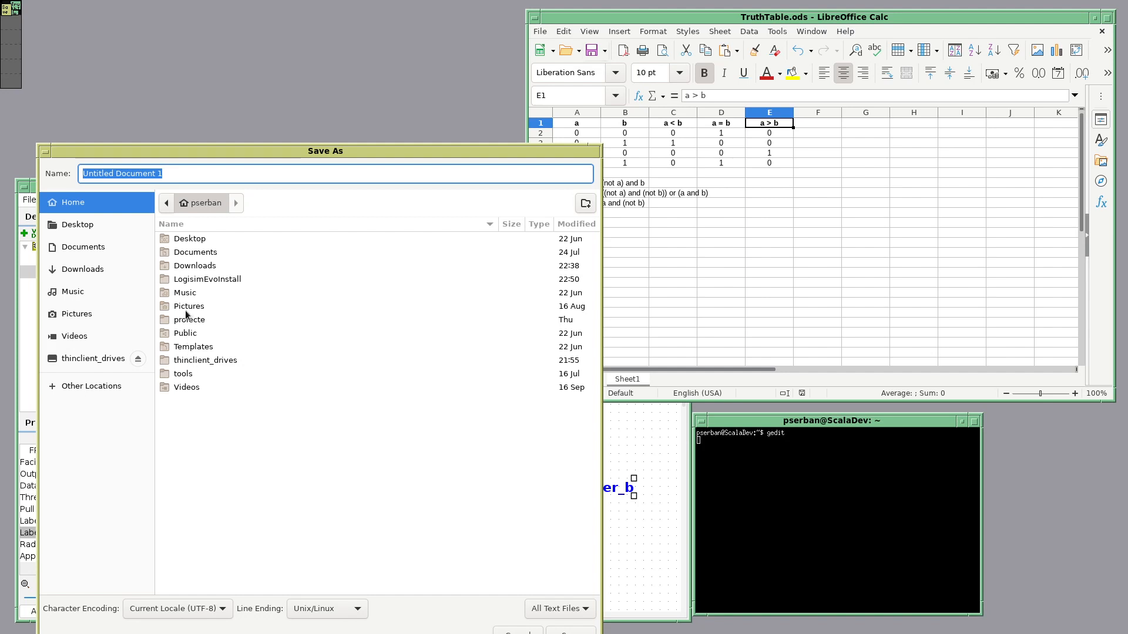
{"action": "double_click", "coordinate": [187, 321]}
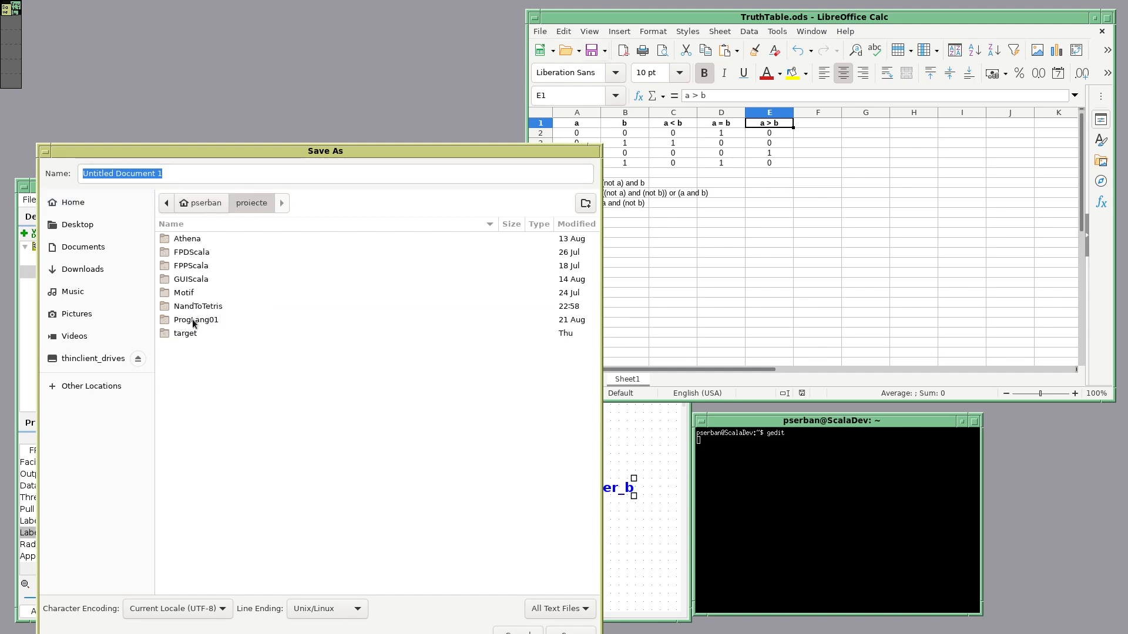
{"action": "left_click", "coordinate": [194, 322]}
{"action": "double_click", "coordinate": [189, 306]}
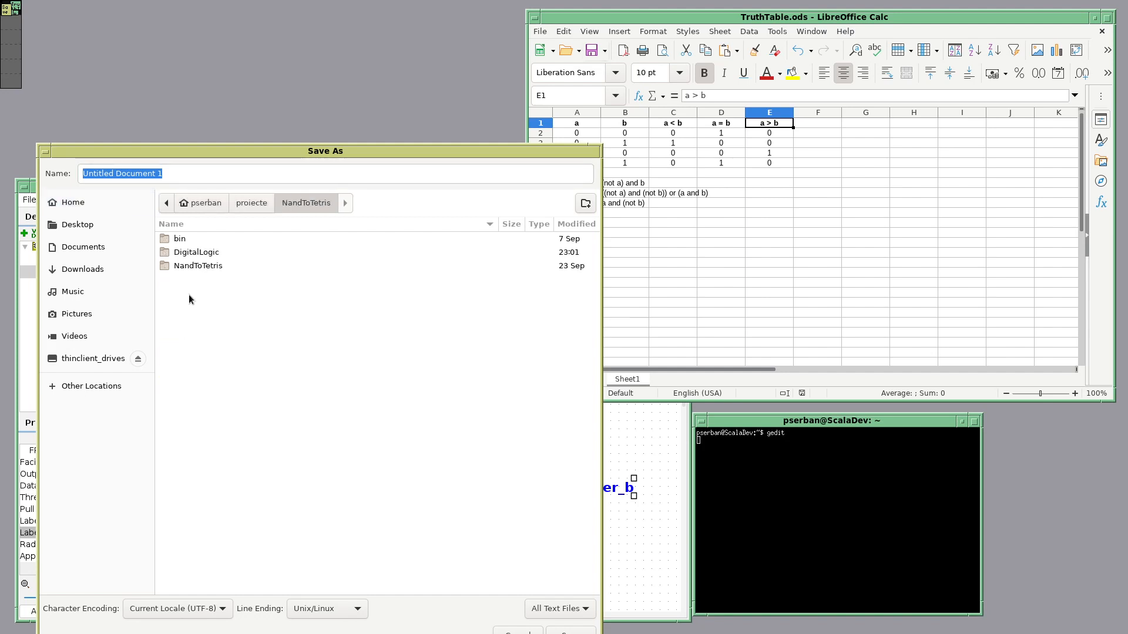
{"action": "double_click", "coordinate": [181, 252]}
{"action": "double_click", "coordinate": [181, 238]}
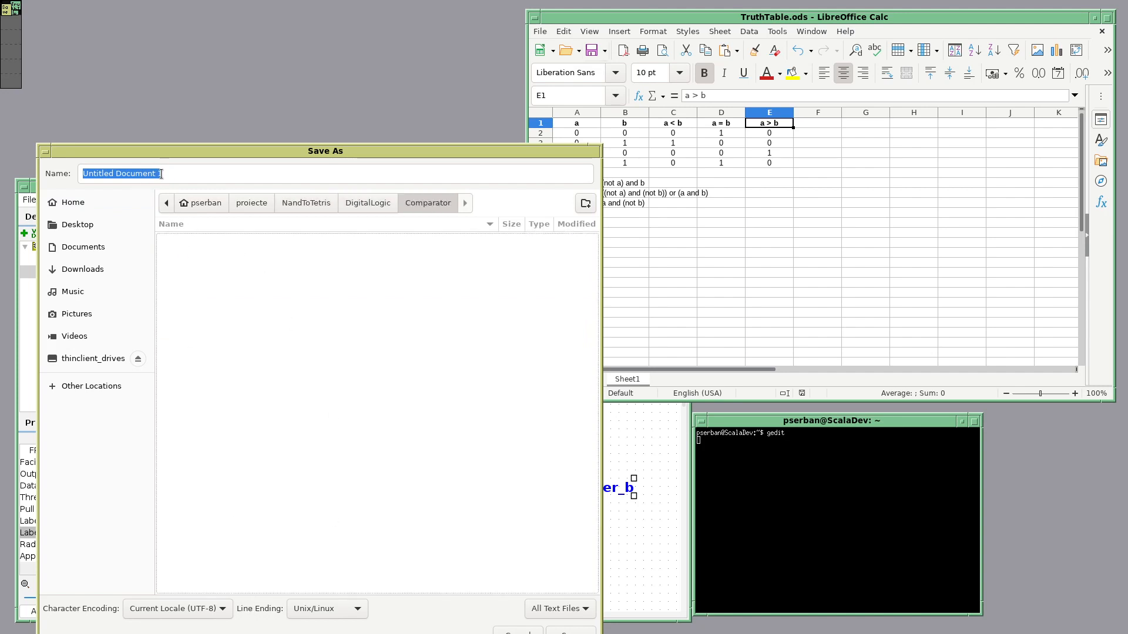
Save the test vector under the file name Comparator.txt and close the text editor
{"action": "type", "text": "Compara"}
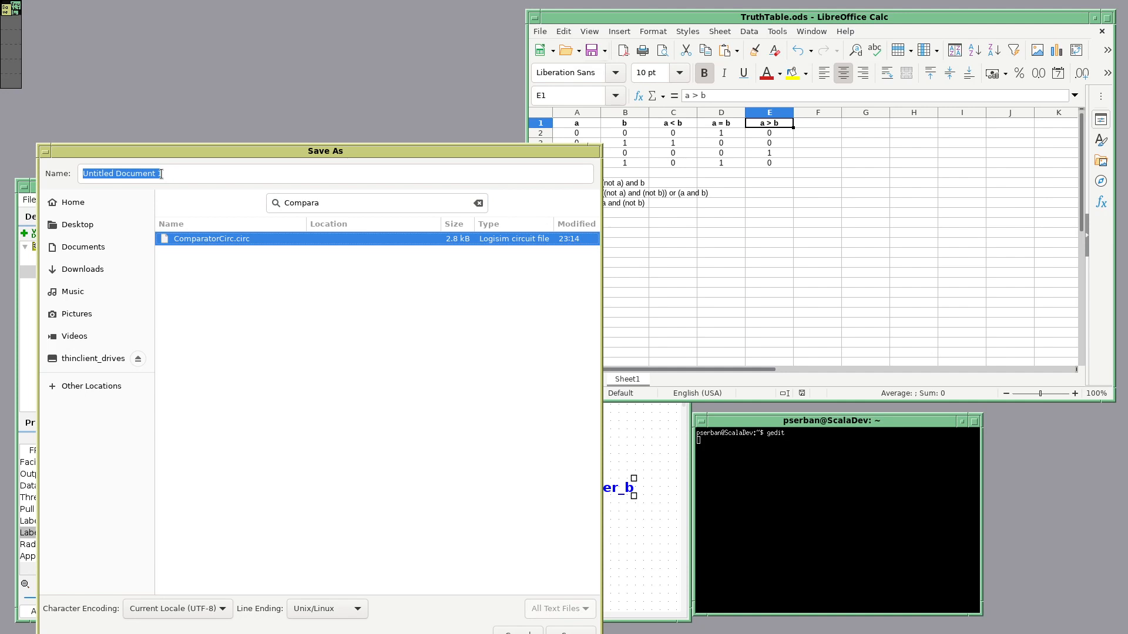
{"action": "type", "text": "tor"}
{"action": "left_click_drag", "start_coordinate": [170, 177], "coordinate": [43, 151]}
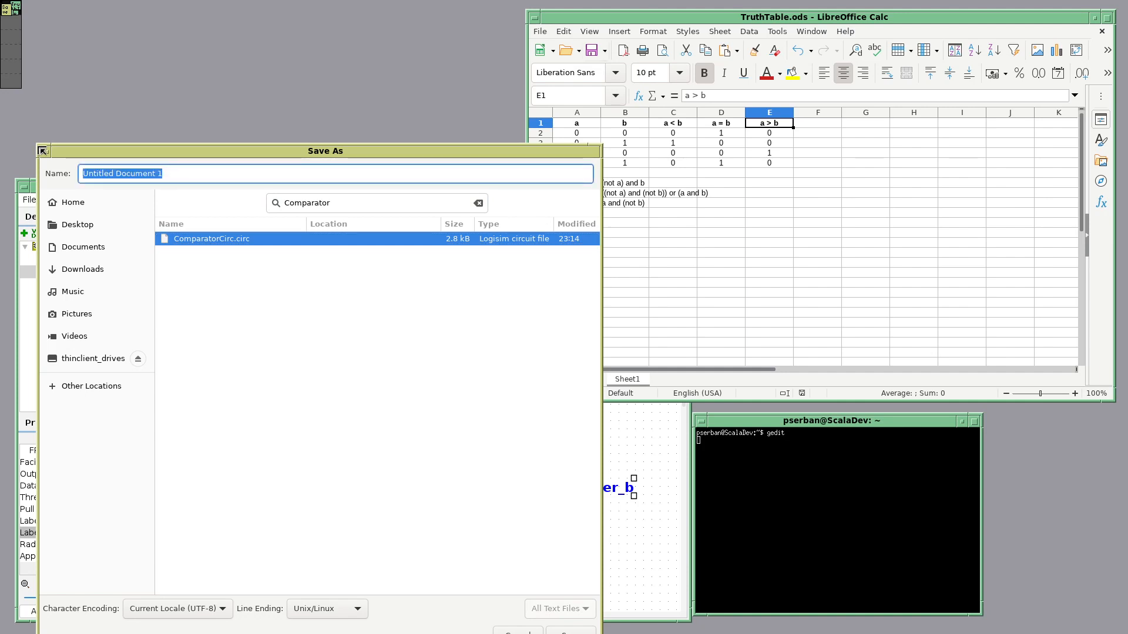
{"action": "type", "text": "Compa"}
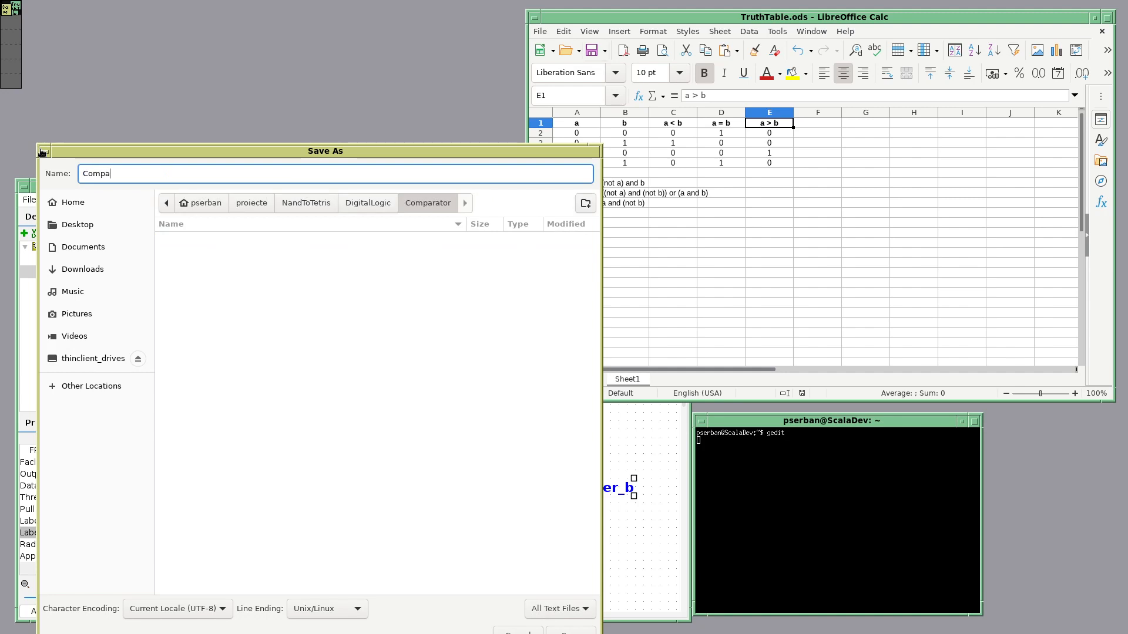
{"action": "type", "text": "rator.txt"}
{"action": "left_click_drag", "start_coordinate": [358, 152], "coordinate": [372, 56]}
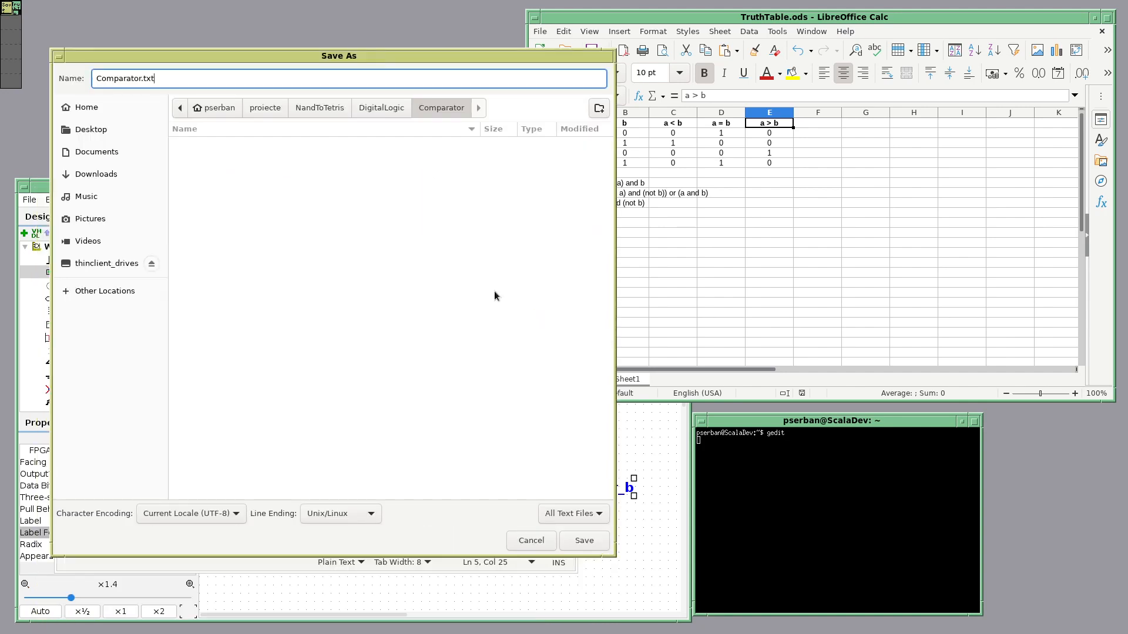
{"action": "left_click", "coordinate": [580, 541]}
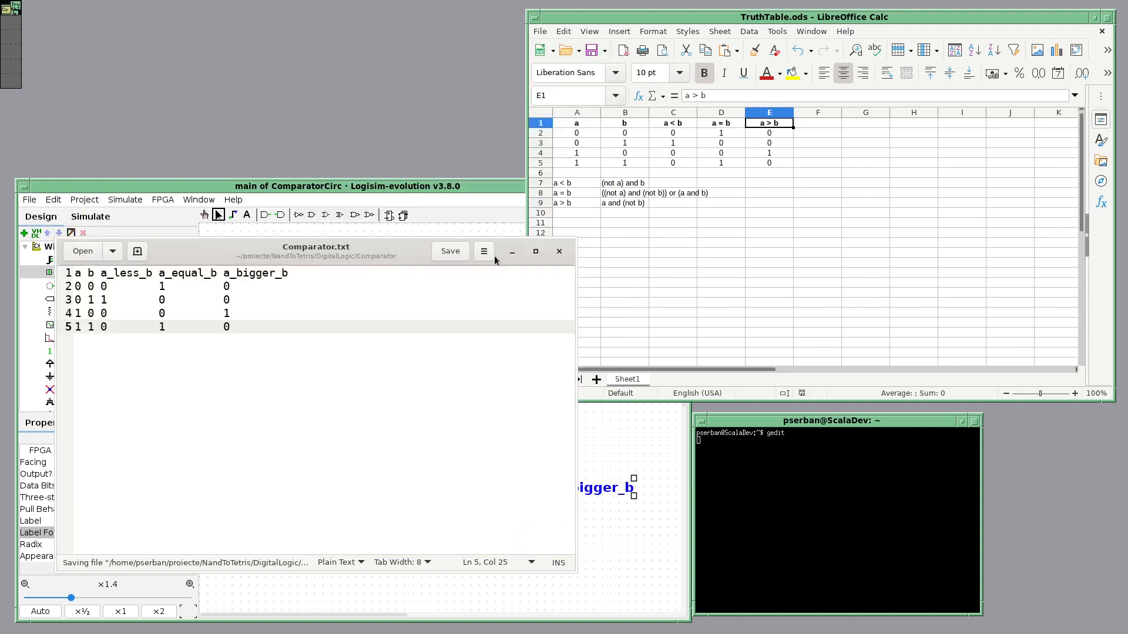
{"action": "left_click", "coordinate": [557, 251]}
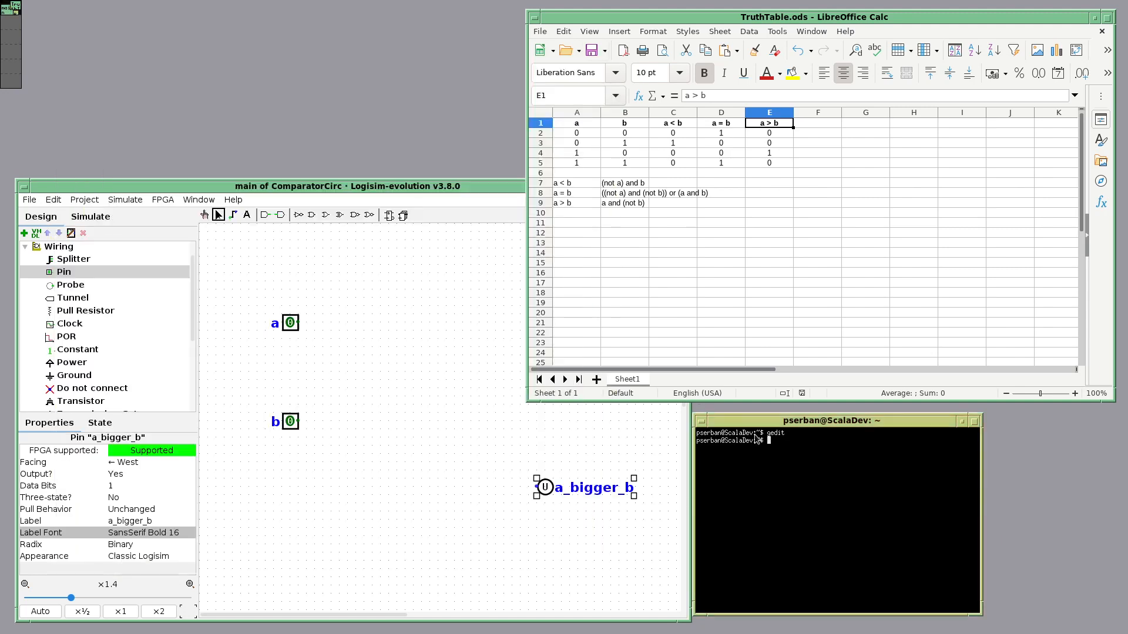
Set the terminal font to Huge with TrueType fonts and move the terminal window so it is fully visible beside the spreadsheet
{"action": "left_click", "coordinate": [788, 453], "text": "ctrl"}
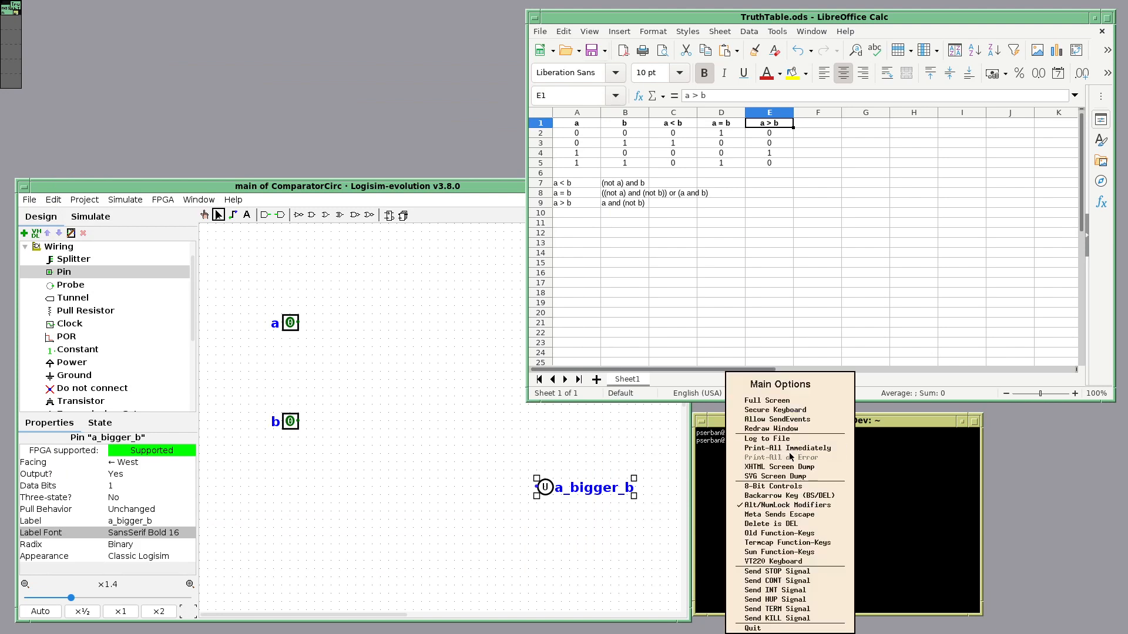
{"action": "right_click", "coordinate": [868, 450], "text": "ctrl"}
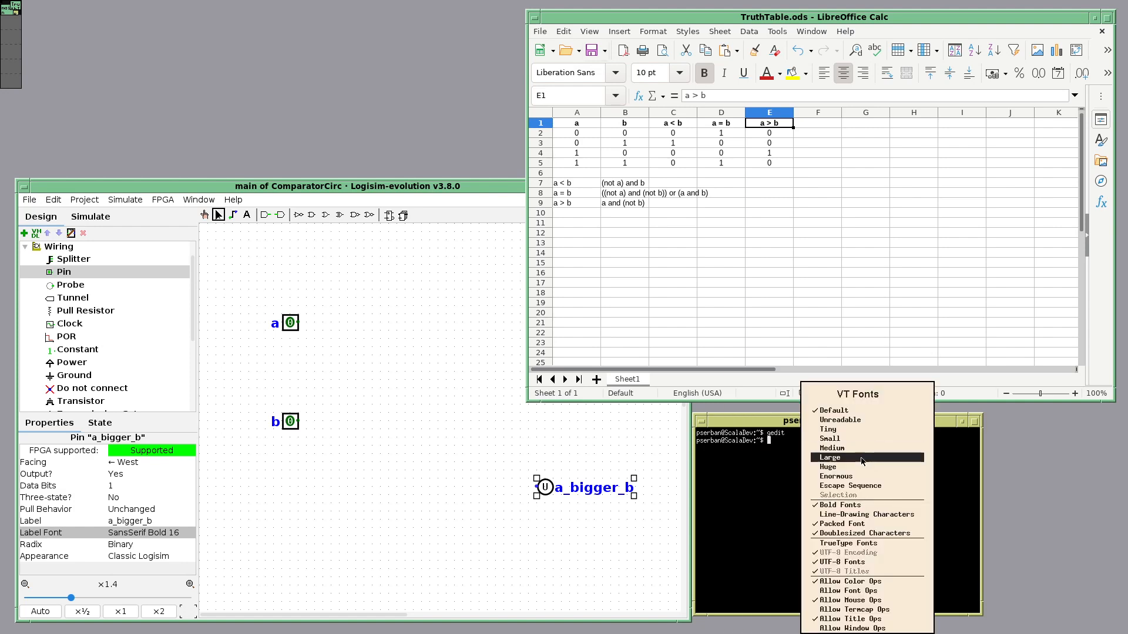
{"action": "right_click", "coordinate": [857, 468], "text": "ctrl"}
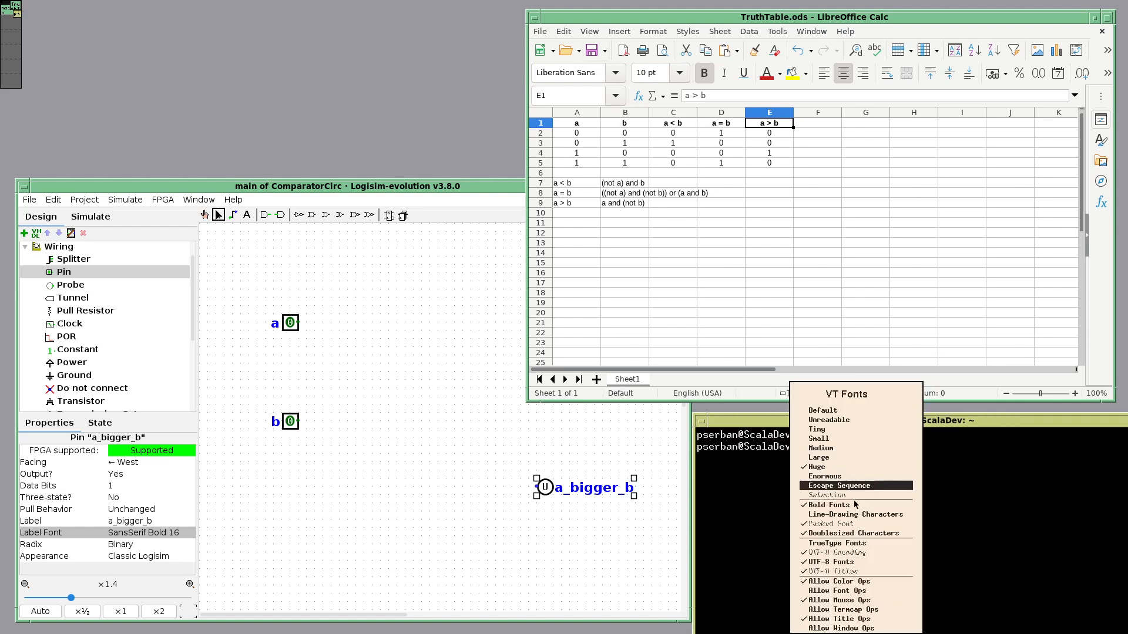
{"action": "left_click", "coordinate": [837, 543]}
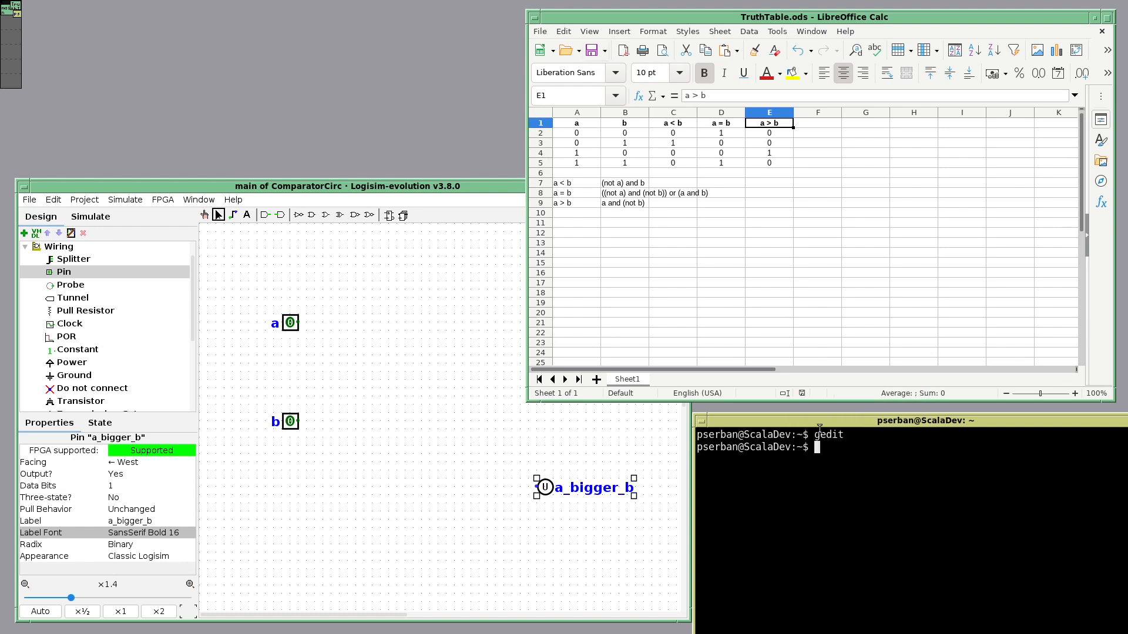
{"action": "left_click_drag", "start_coordinate": [808, 418], "coordinate": [140, 15]}
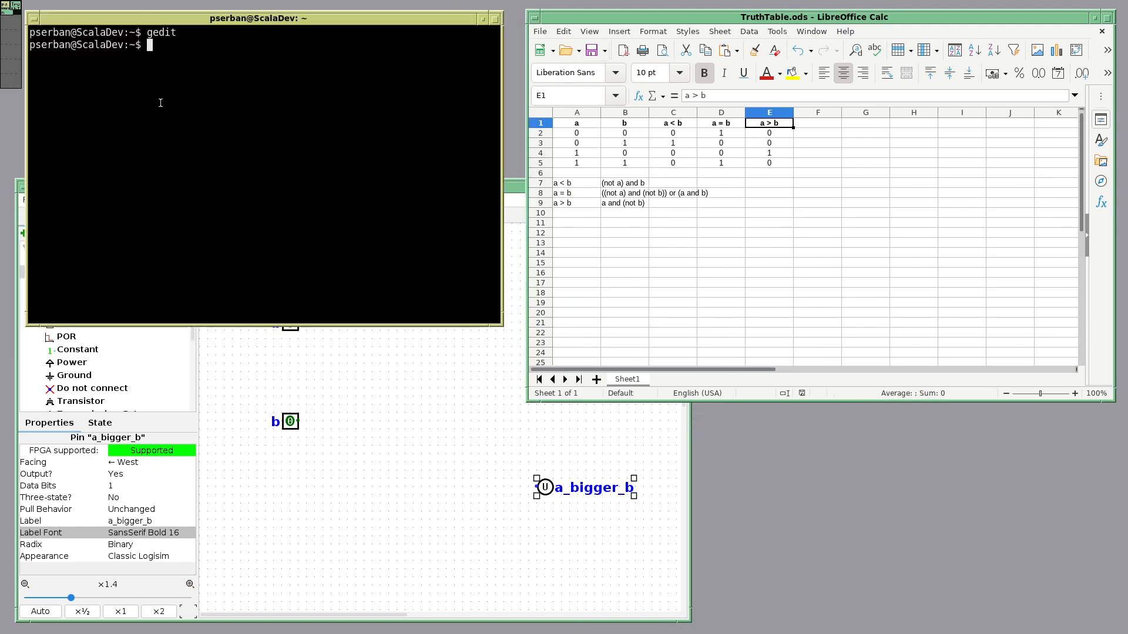
Change the terminal's working directory to proiecte/NandToTetris/DigitalLogic/Comparator
{"action": "type", "text": "cd proi"}
{"action": "type", "text": "N"}
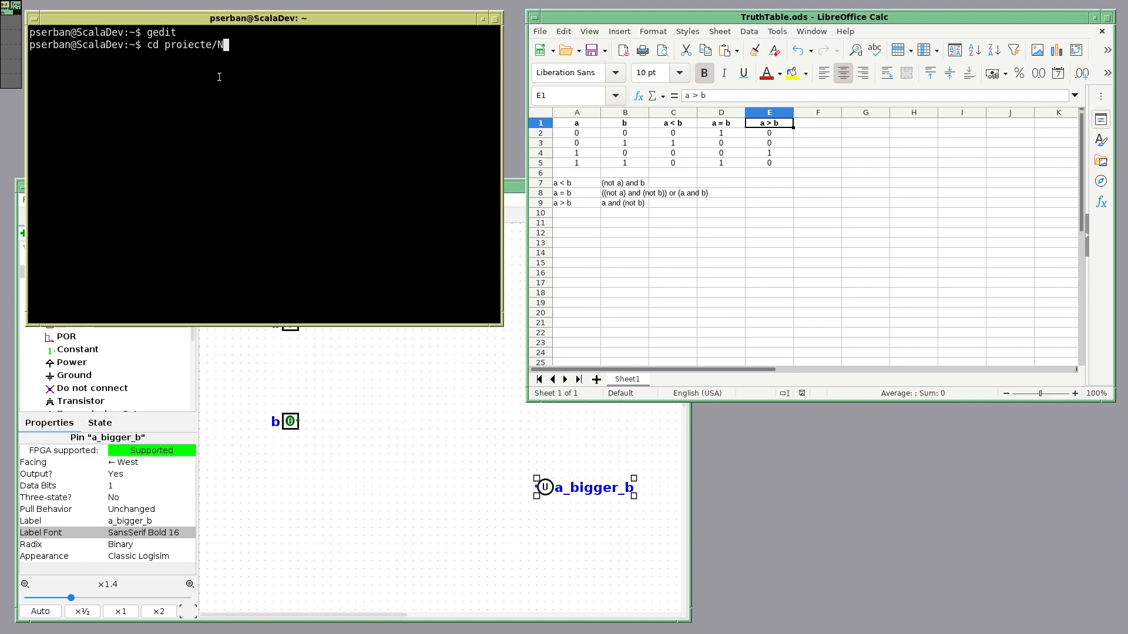
{"action": "key", "text": "Tab"}
{"action": "type", "text": "Com"}
{"action": "key", "text": "BackSpace"}
{"action": "key", "text": "BackSpace"}
{"action": "key", "text": "BackSpace"}
{"action": "type", "text": "Di"}
{"action": "key", "text": "Tab"}
{"action": "key", "text": "Return"}
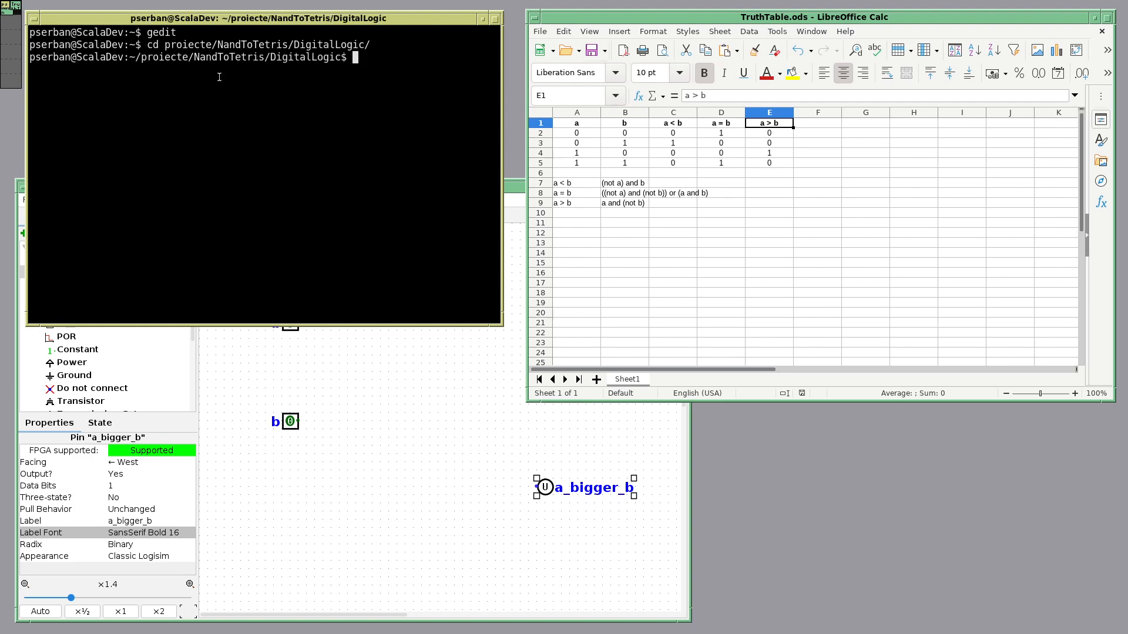
{"action": "type", "text": "cd Comp"}
{"action": "key", "text": "Tab"}
{"action": "key", "text": "Return"}
List the Comparator folder with dir and display the contents of Comparator.txt with more
{"action": "type", "text": "dir"}
{"action": "key", "text": "Return"}
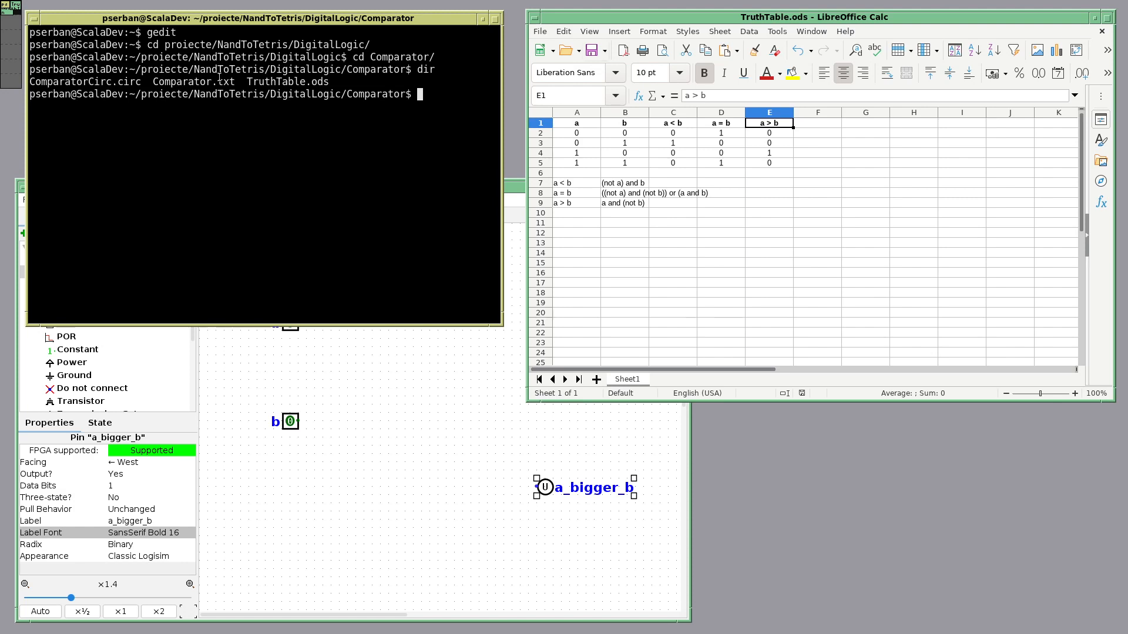
{"action": "type", "text": "more Comparator.txt"}
{"action": "key", "text": "Return"}
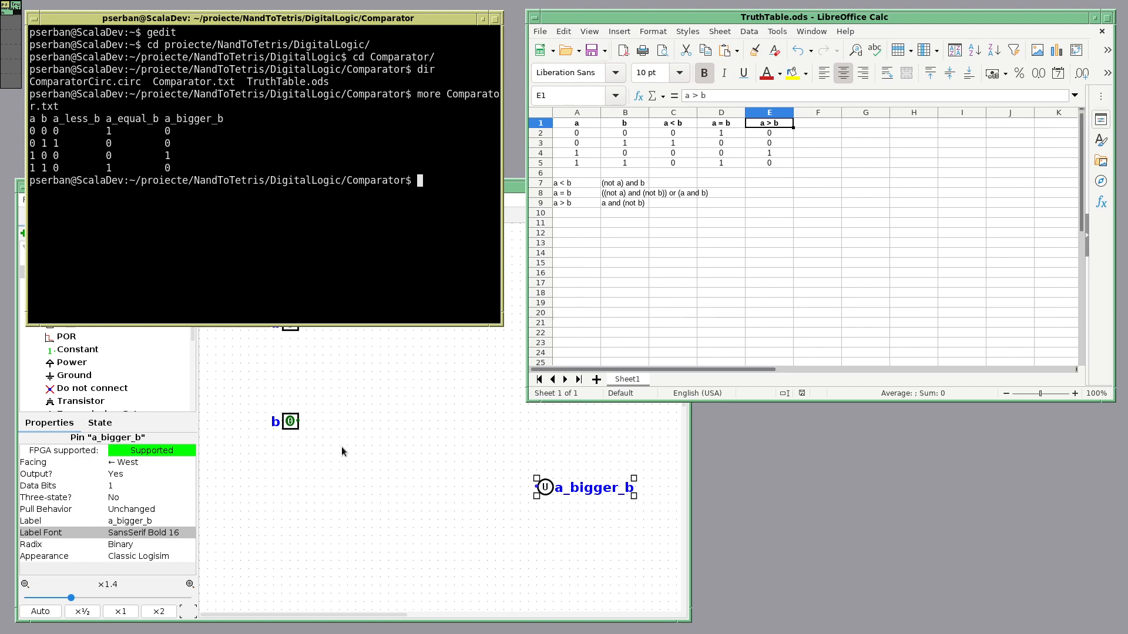
Load Comparator.txt from proiecte/NandToTetris/DigitalLogic/Comparator as the test vector for the main circuit, and run and reset the test
{"action": "left_click", "coordinate": [357, 431]}
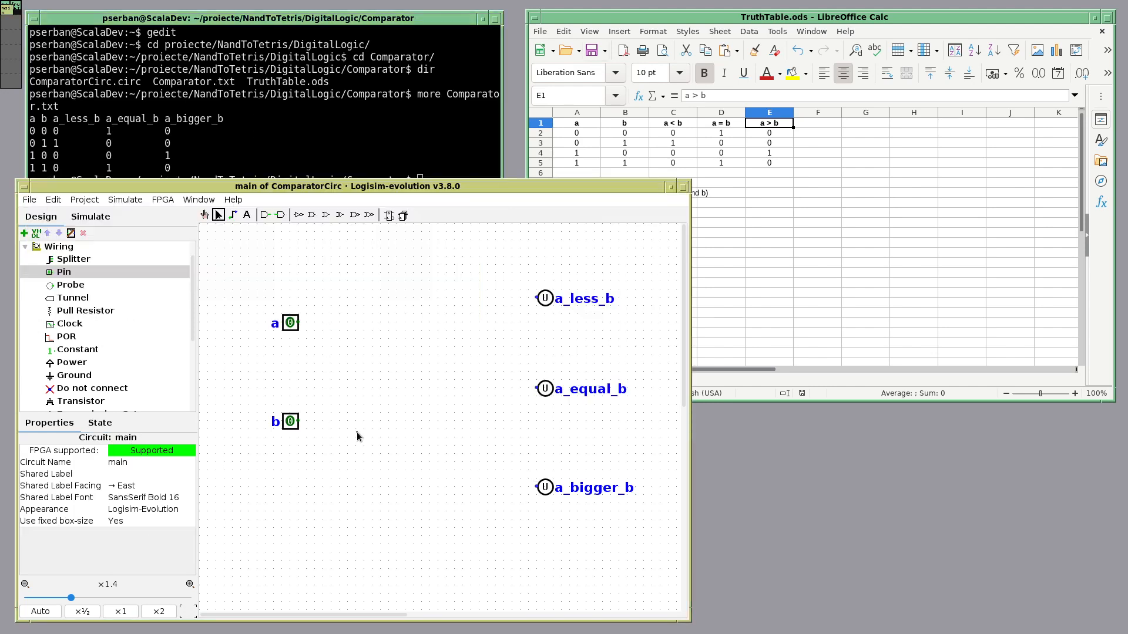
{"action": "left_click", "coordinate": [116, 201]}
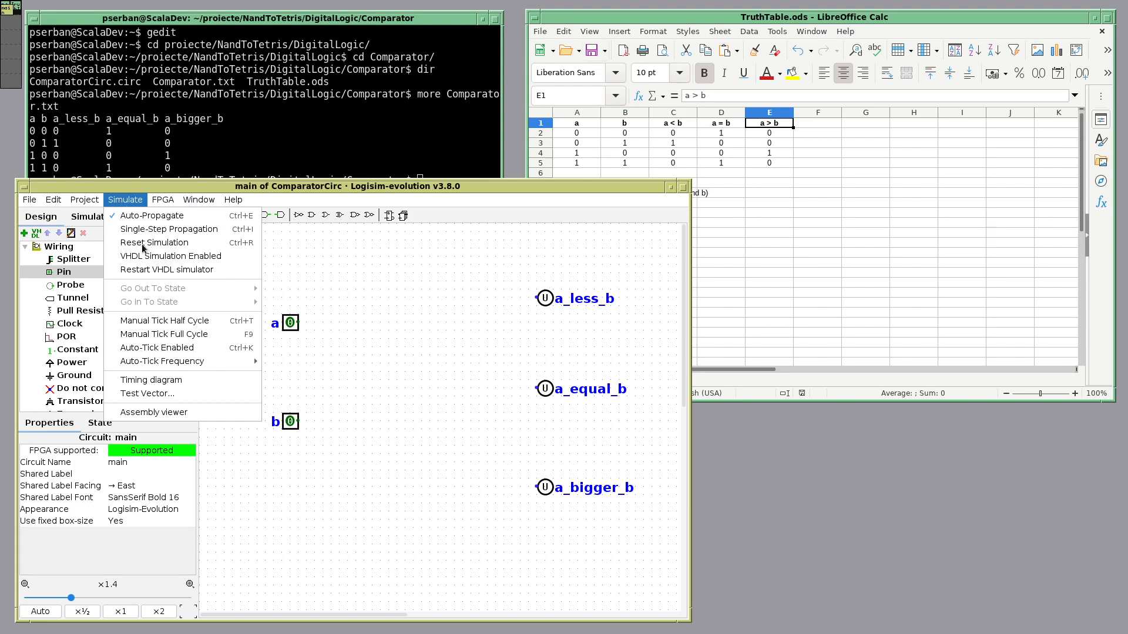
{"action": "left_click", "coordinate": [146, 399]}
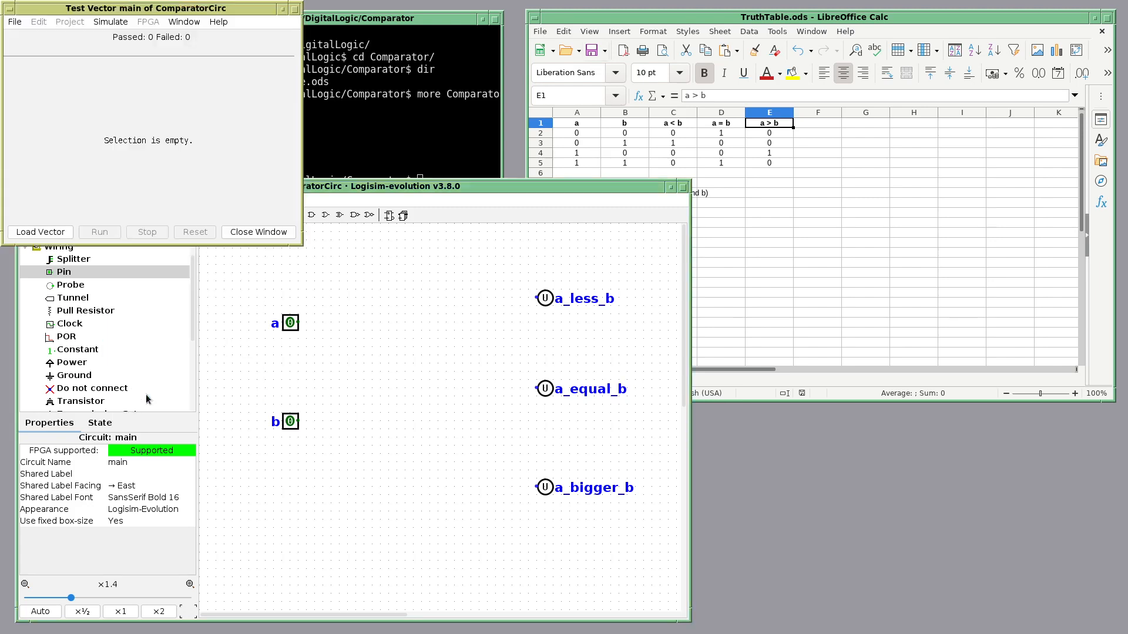
{"action": "left_click", "coordinate": [56, 233]}
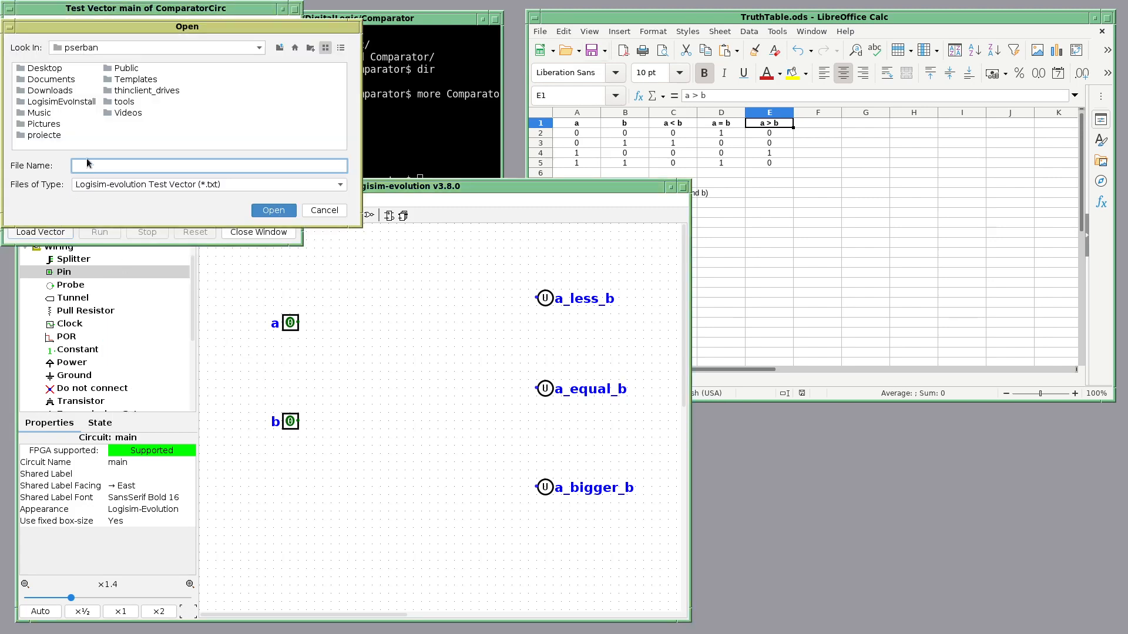
{"action": "left_click", "coordinate": [41, 136]}
{"action": "double_click", "coordinate": [41, 137]}
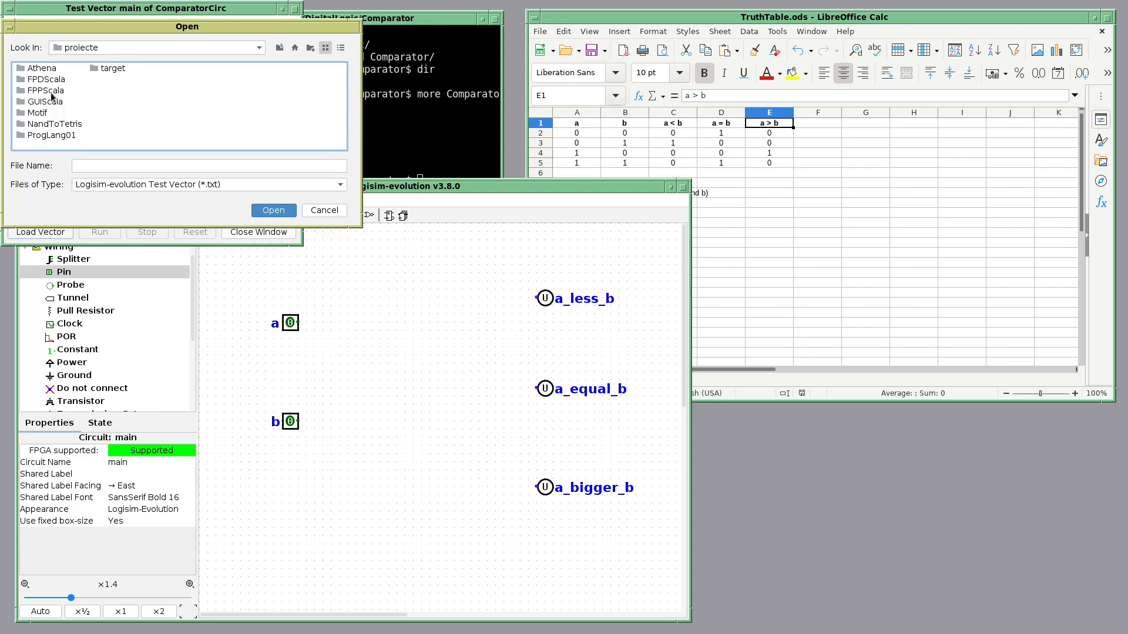
{"action": "double_click", "coordinate": [35, 125]}
{"action": "double_click", "coordinate": [42, 80]}
{"action": "double_click", "coordinate": [43, 68]}
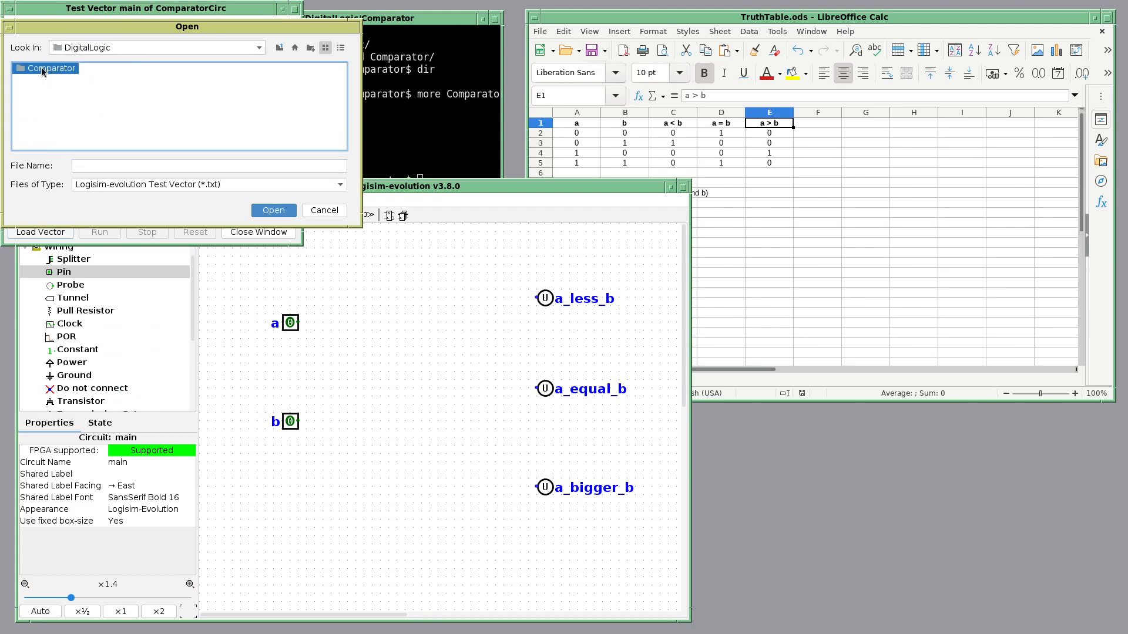
{"action": "double_click", "coordinate": [44, 69]}
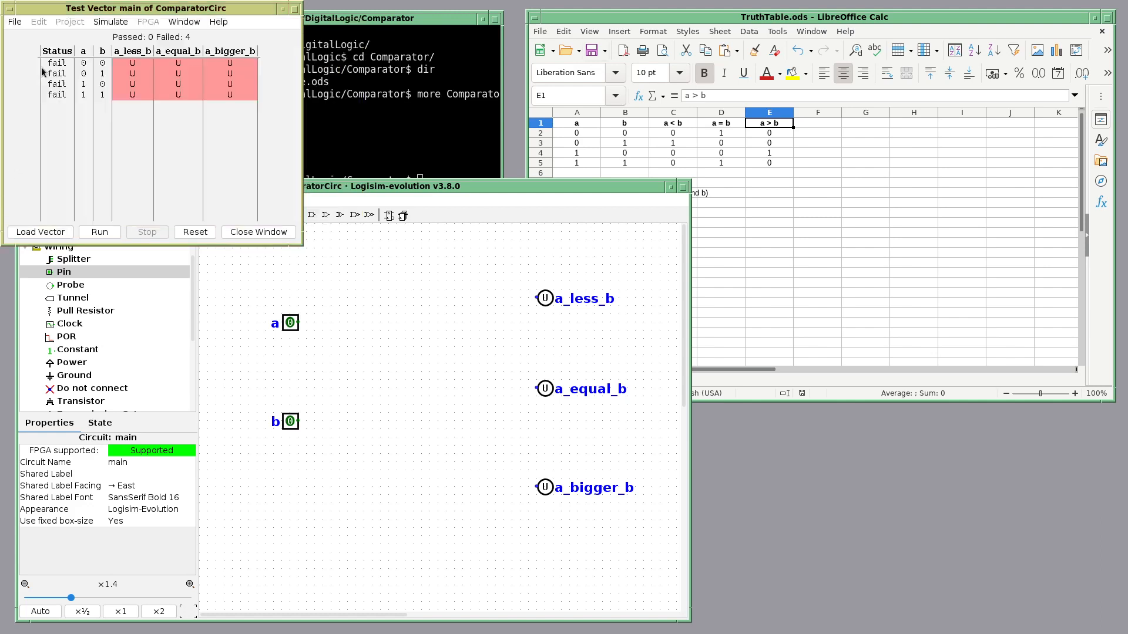
{"action": "left_click", "coordinate": [100, 233]}
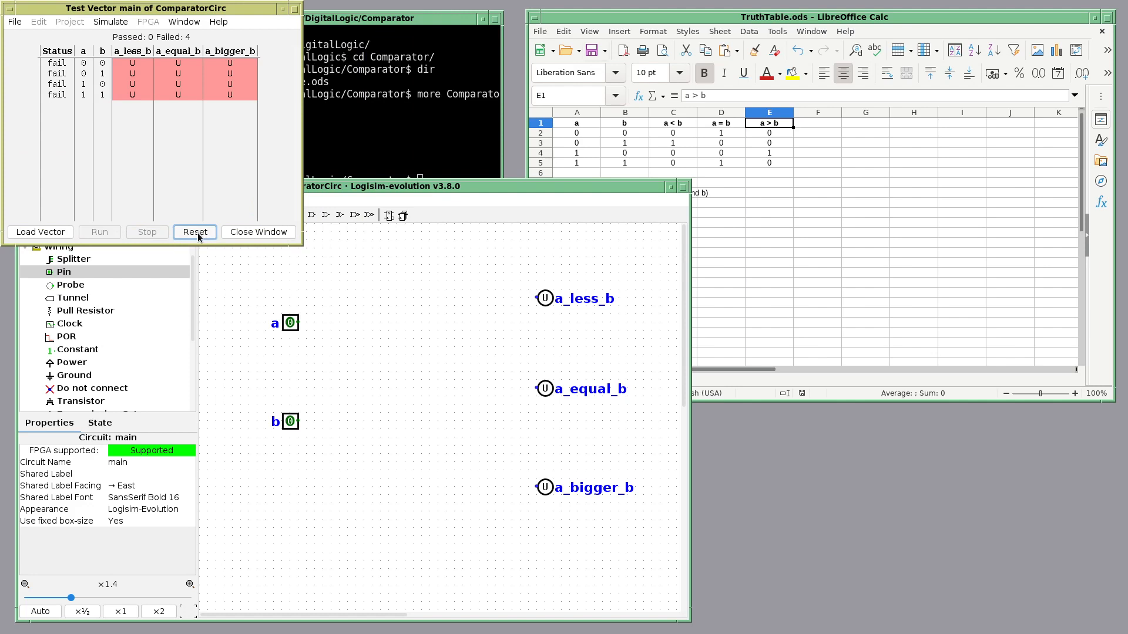
{"action": "left_click", "coordinate": [196, 233]}
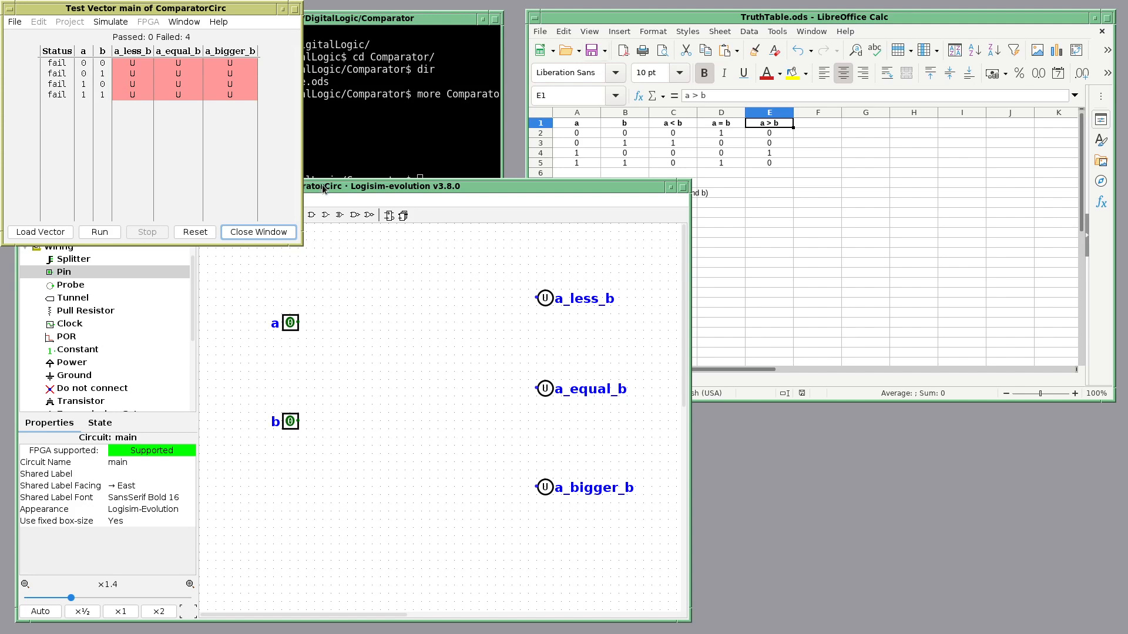
Move the circuit window clear of the Test Vector window and consult the a < b expression in the TruthTable spreadsheet
{"action": "left_click_drag", "start_coordinate": [322, 188], "coordinate": [657, 174]}
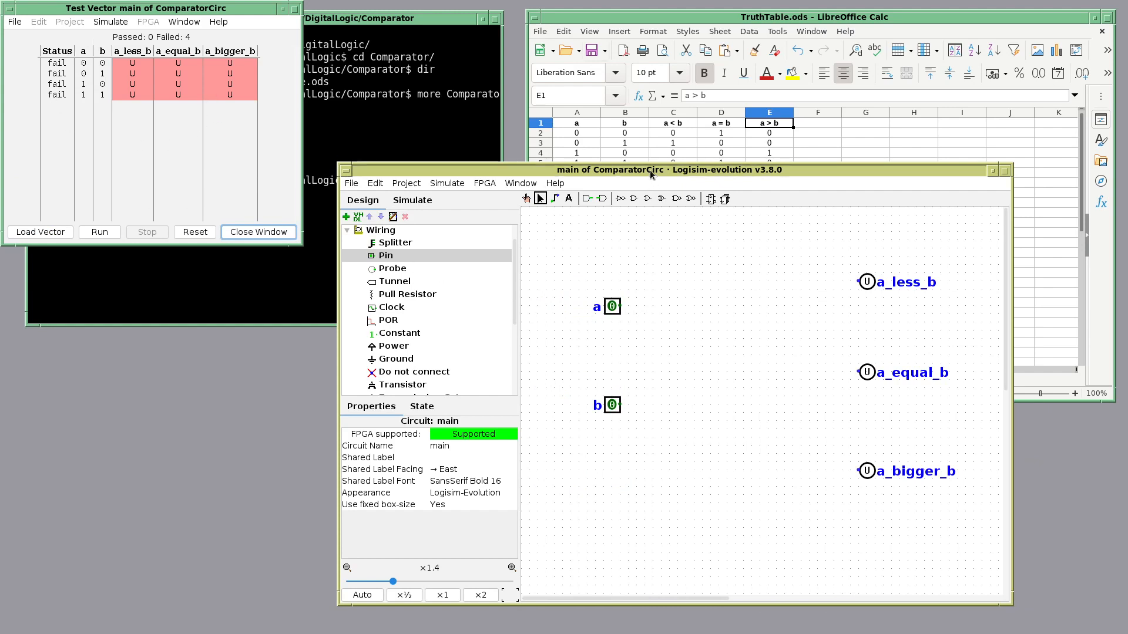
{"action": "left_click_drag", "start_coordinate": [650, 173], "coordinate": [634, 181]}
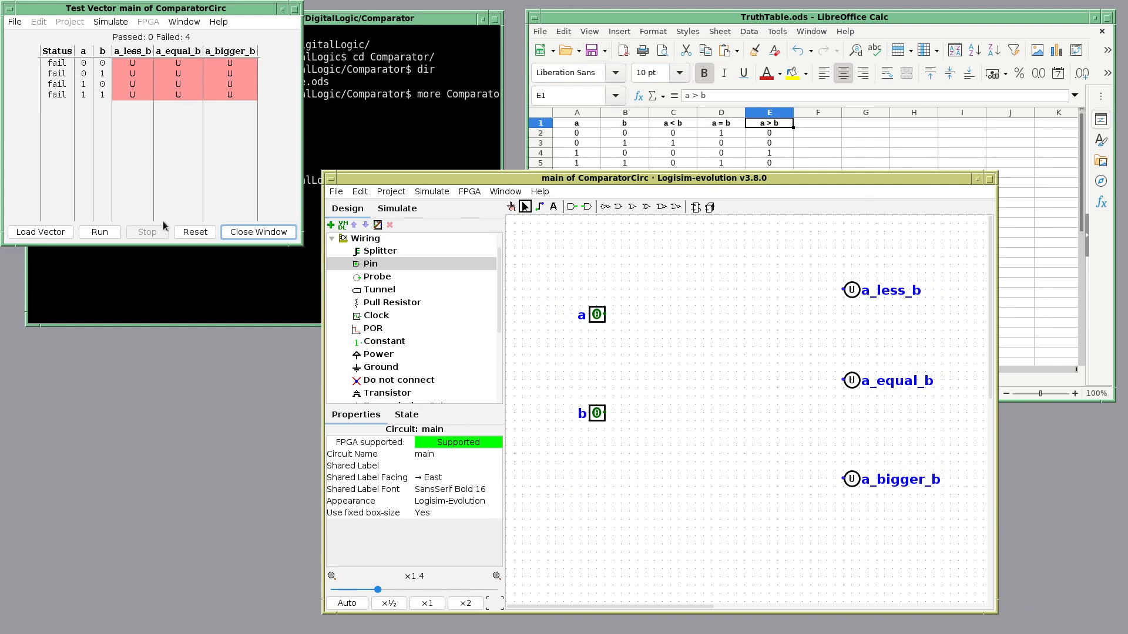
{"action": "left_click", "coordinate": [1010, 146]}
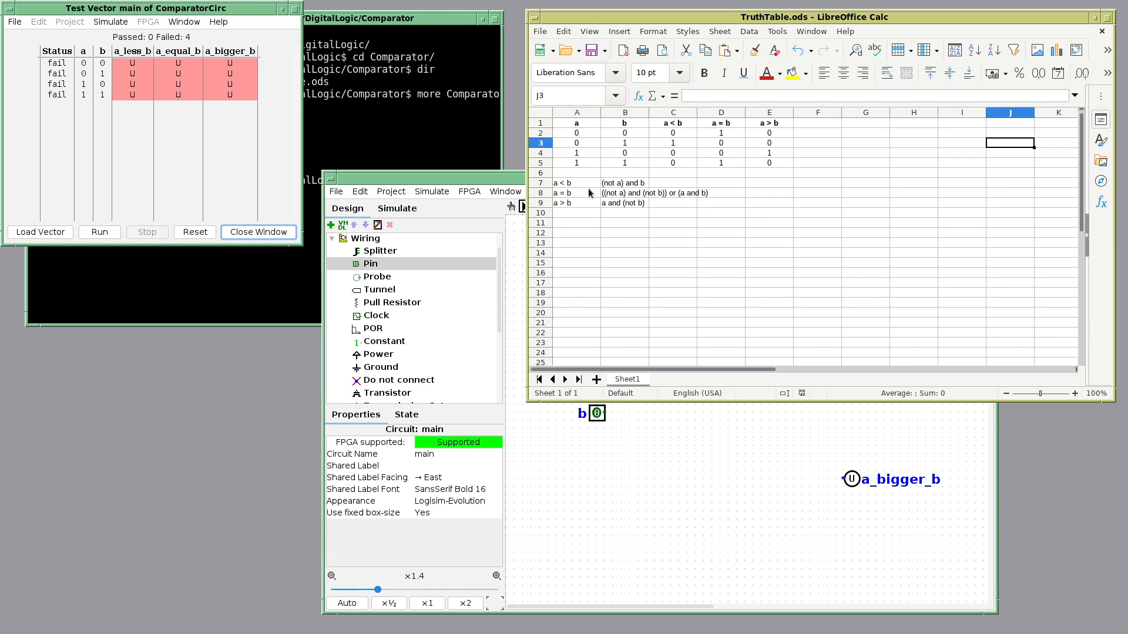
{"action": "left_click", "coordinate": [672, 488]}
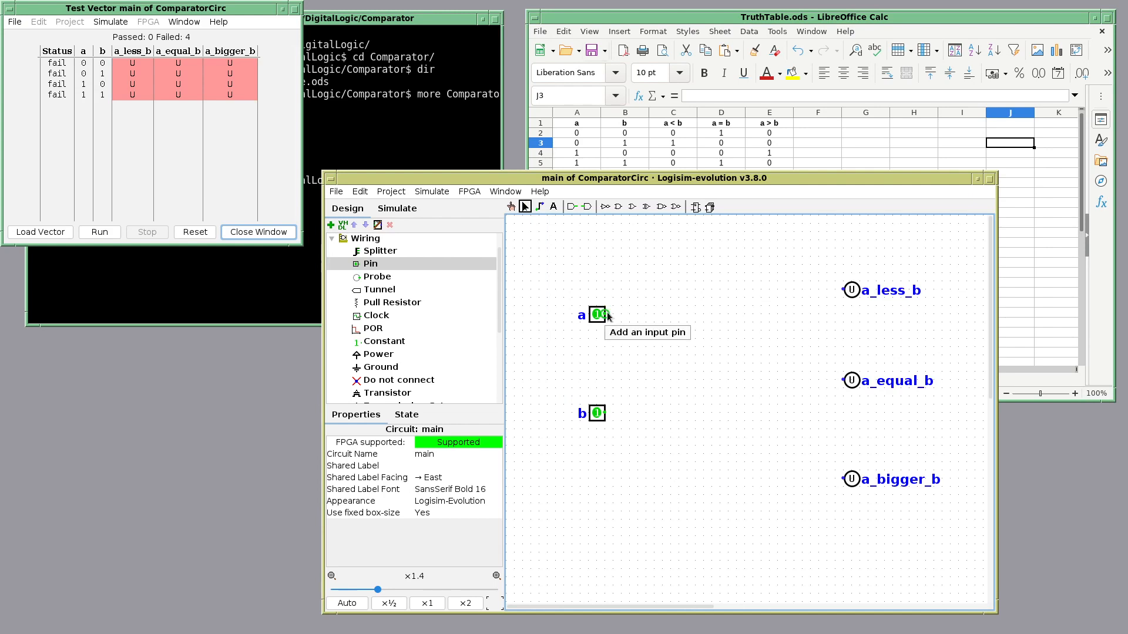
Place a NOT gate up and to the right of input a, and a two-input AND gate in line with the a_less_b output
{"action": "left_click", "coordinate": [605, 207]}
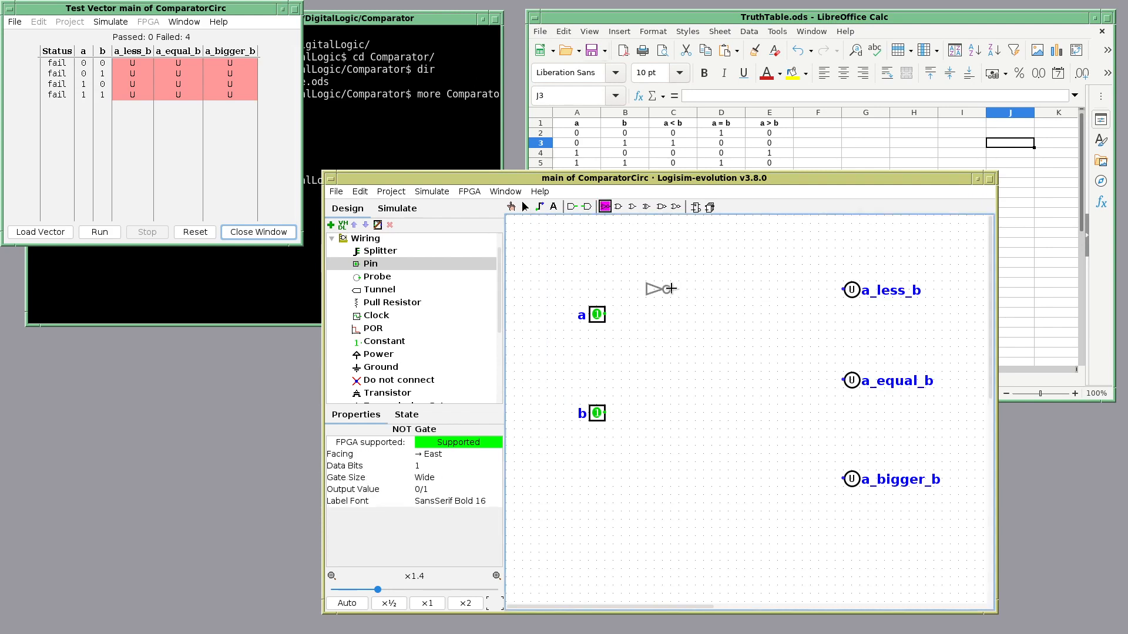
{"action": "left_click", "coordinate": [668, 288]}
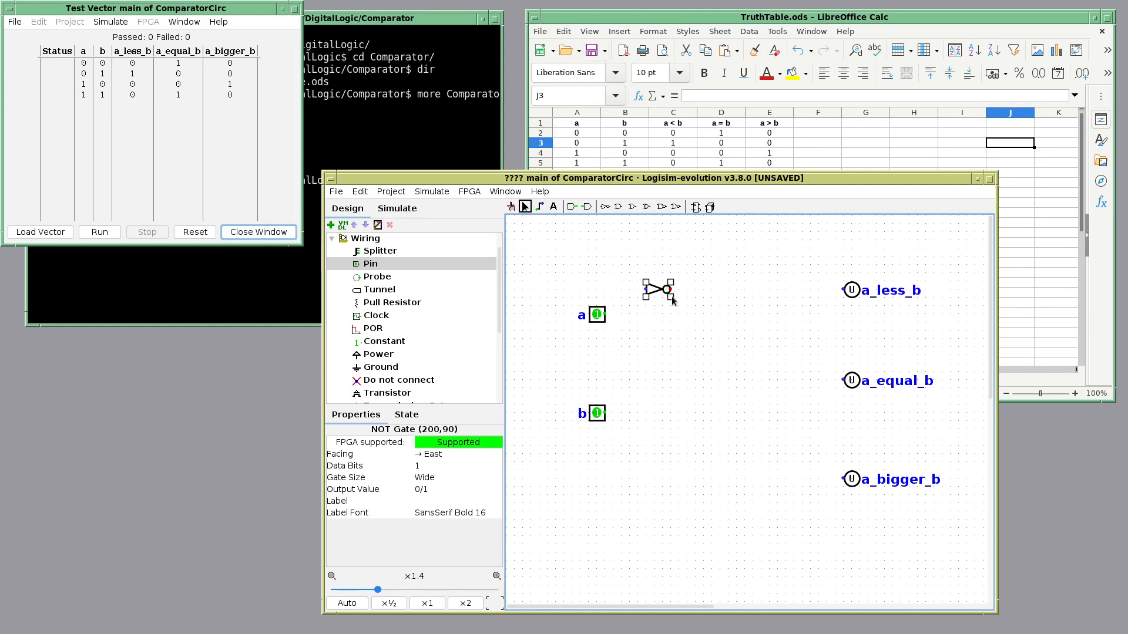
{"action": "left_click_drag", "start_coordinate": [655, 288], "coordinate": [654, 272]}
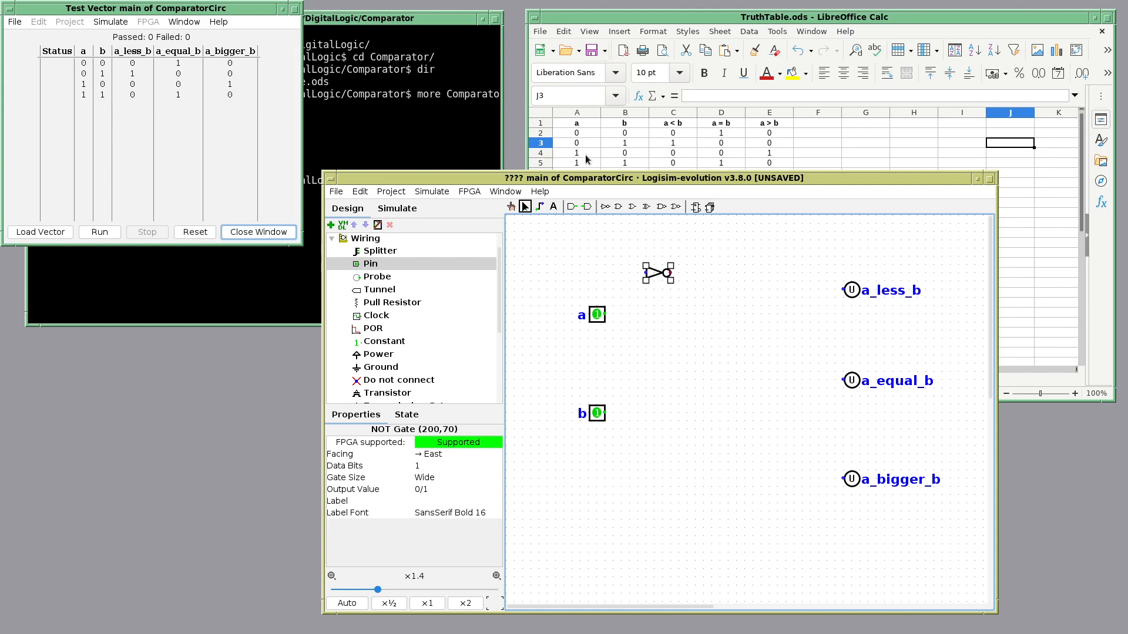
{"action": "left_click", "coordinate": [618, 207]}
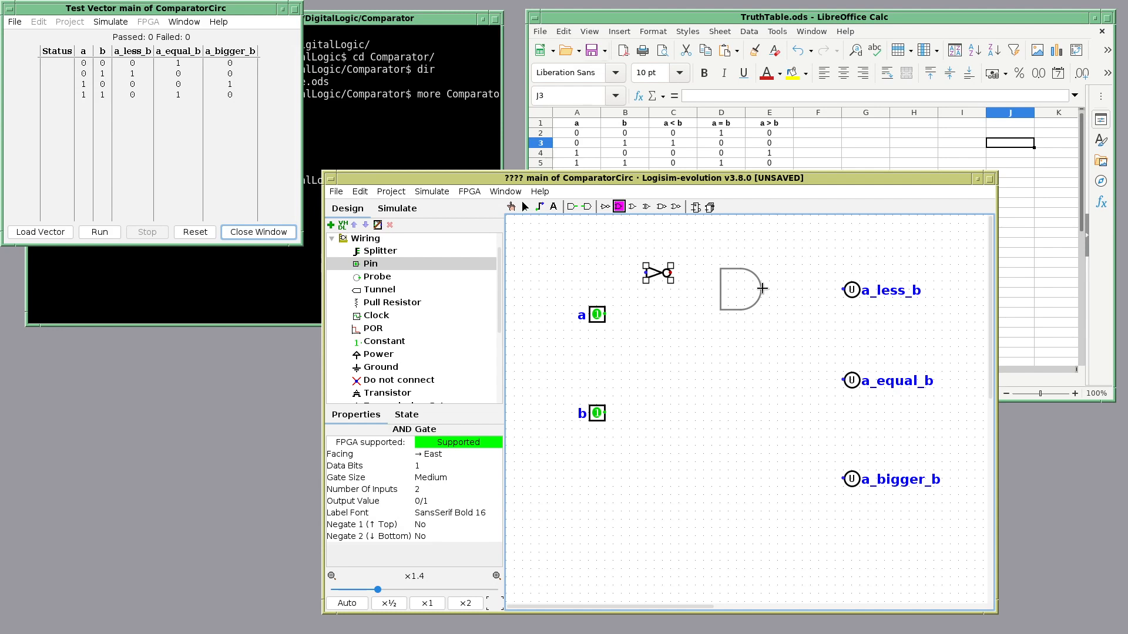
{"action": "left_click", "coordinate": [762, 288]}
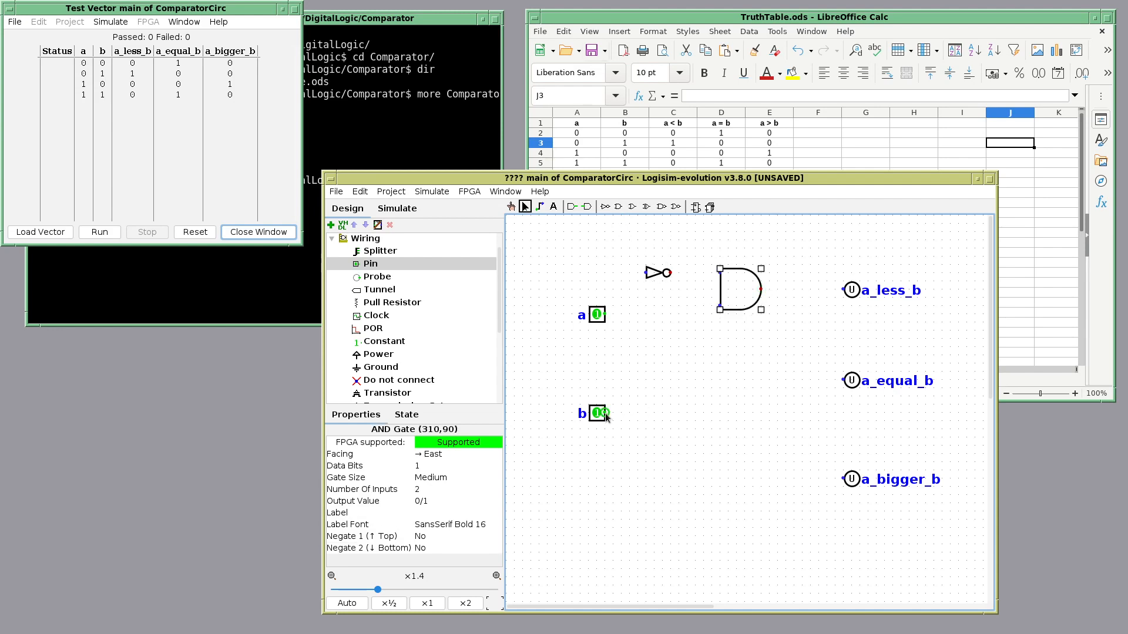
Wire b directly and a through the NOT gate into the AND gate, connect its output to a_less_b, and save the circuit
{"action": "left_click_drag", "start_coordinate": [606, 414], "coordinate": [646, 410]}
{"action": "mouse_move", "coordinate": [645, 335]}
{"action": "left_mouse_down"}
{"action": "mouse_move", "coordinate": [647, 303]}
{"action": "mouse_move", "coordinate": [720, 305]}
{"action": "left_mouse_up"}
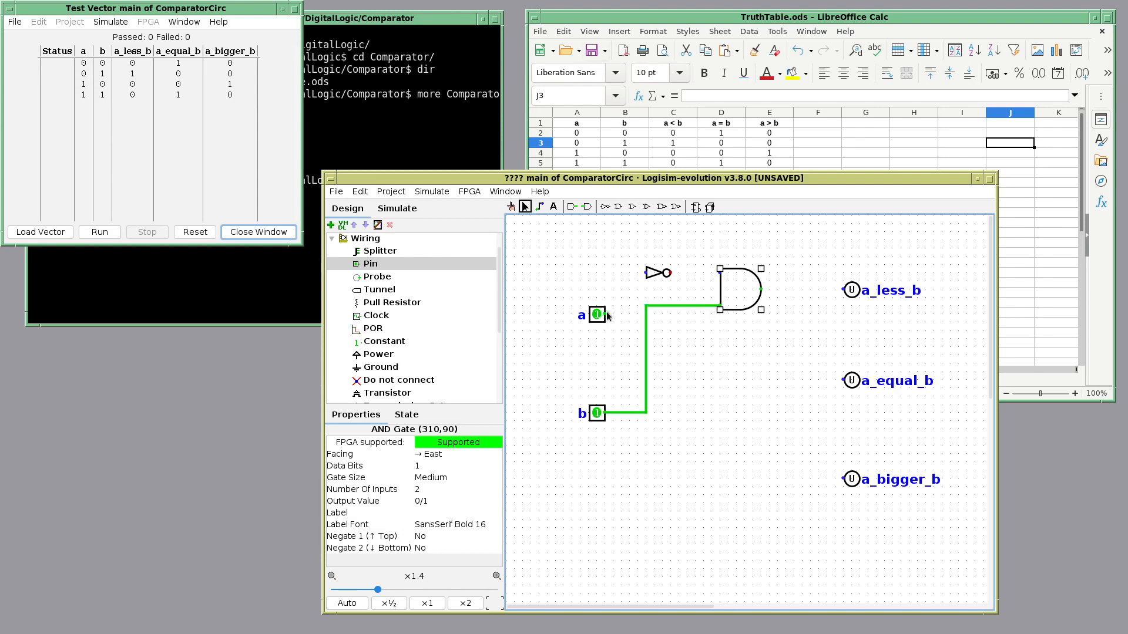
{"action": "left_click_drag", "start_coordinate": [607, 316], "coordinate": [720, 274]}
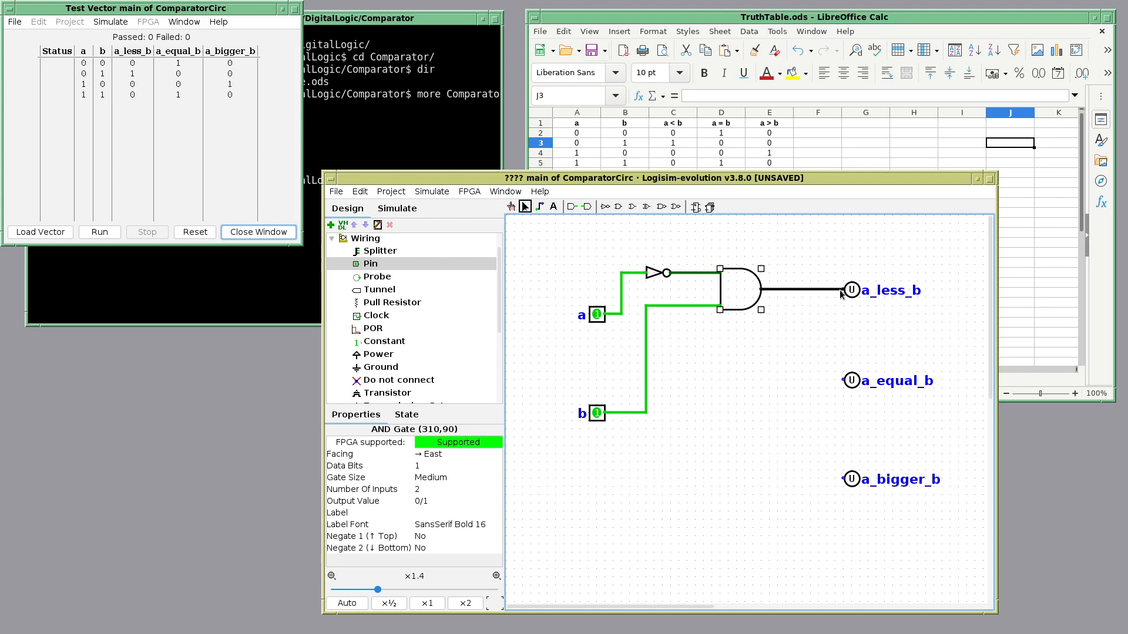
{"action": "left_click_drag", "start_coordinate": [839, 291], "coordinate": [841, 290]}
{"action": "left_click", "coordinate": [338, 193]}
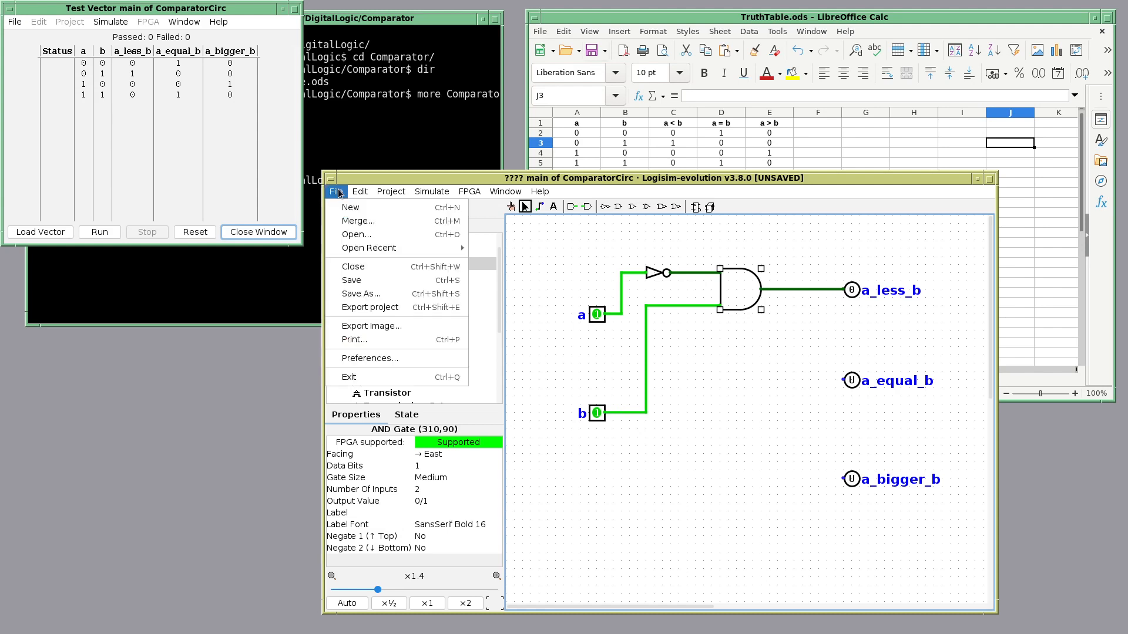
{"action": "left_click", "coordinate": [365, 289]}
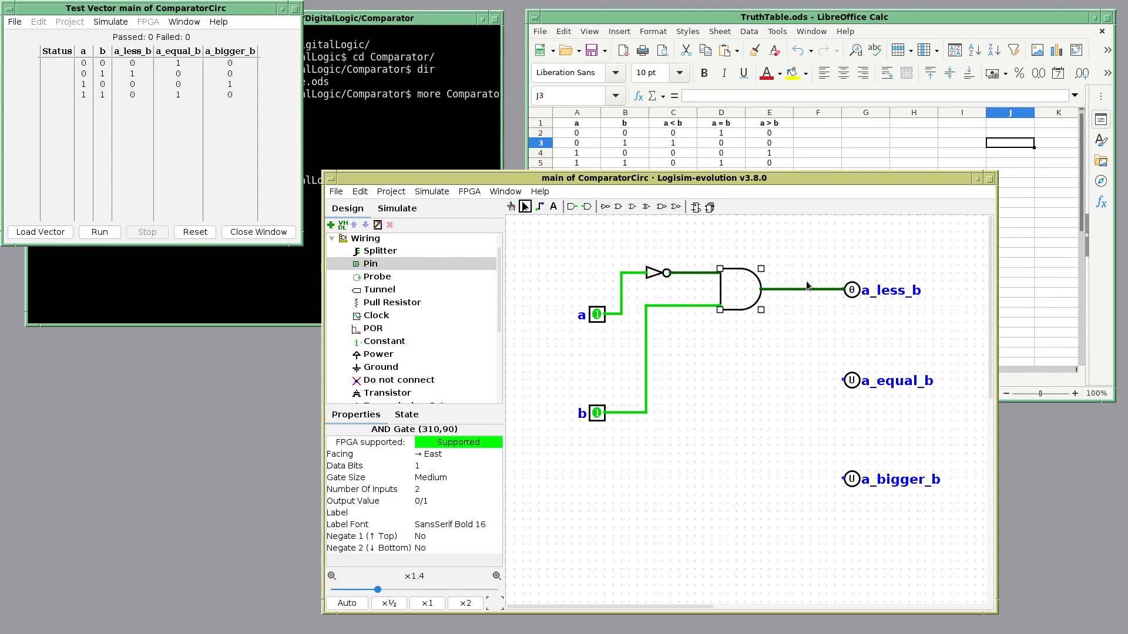
Check the a_less_b logic by setting b to 0, a to 0 and b to 1, and run the test vector
{"action": "left_click", "coordinate": [511, 207]}
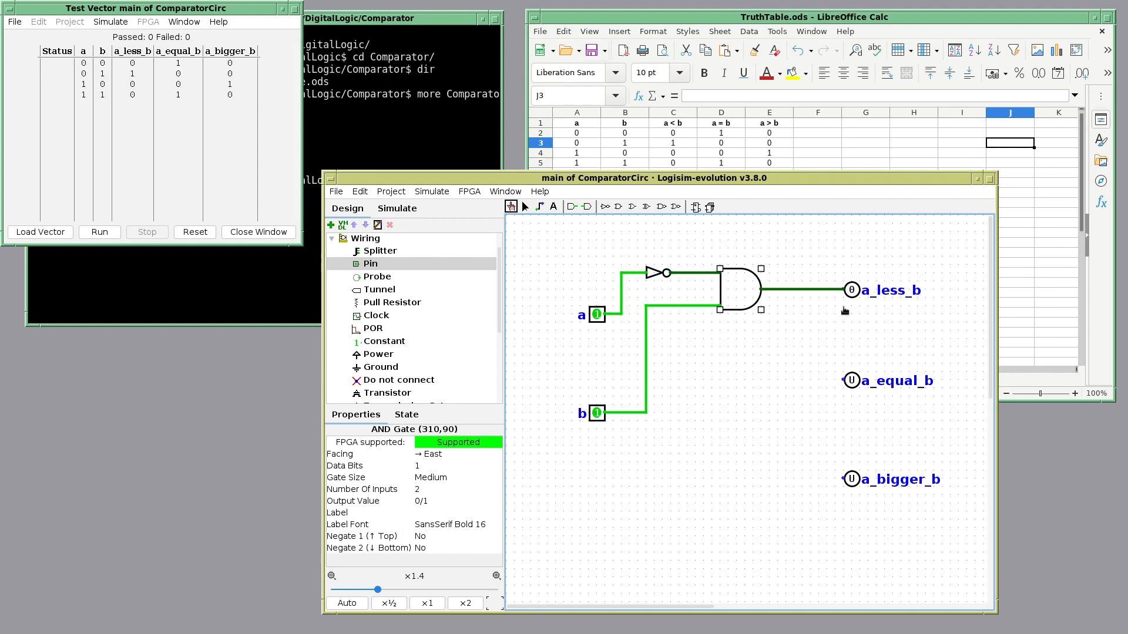
{"action": "left_click", "coordinate": [597, 414]}
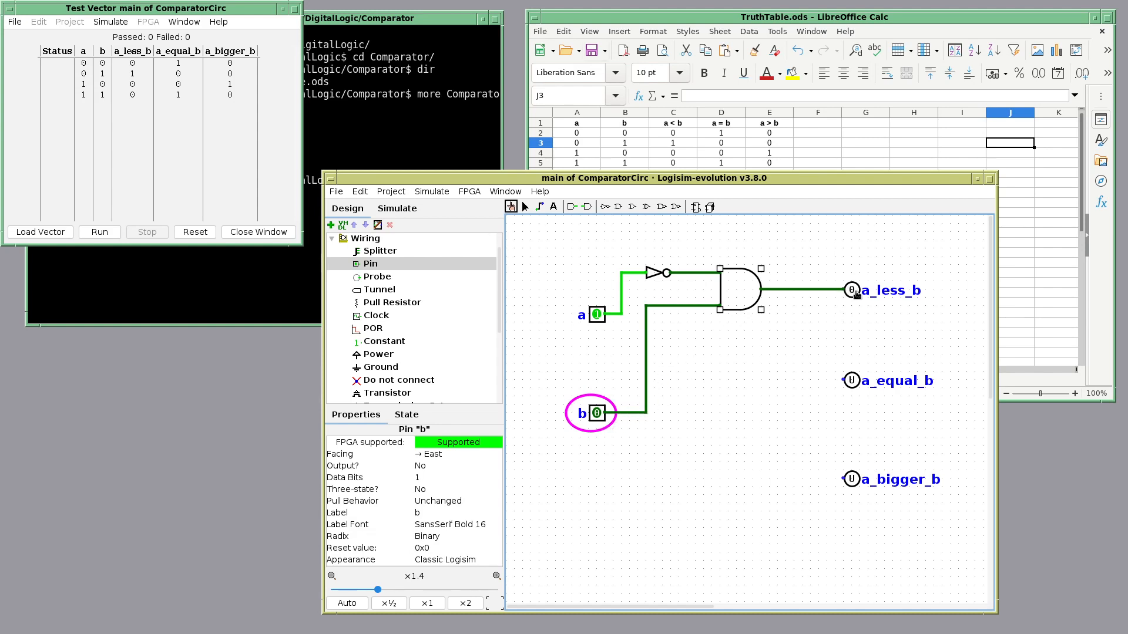
{"action": "left_click", "coordinate": [597, 316]}
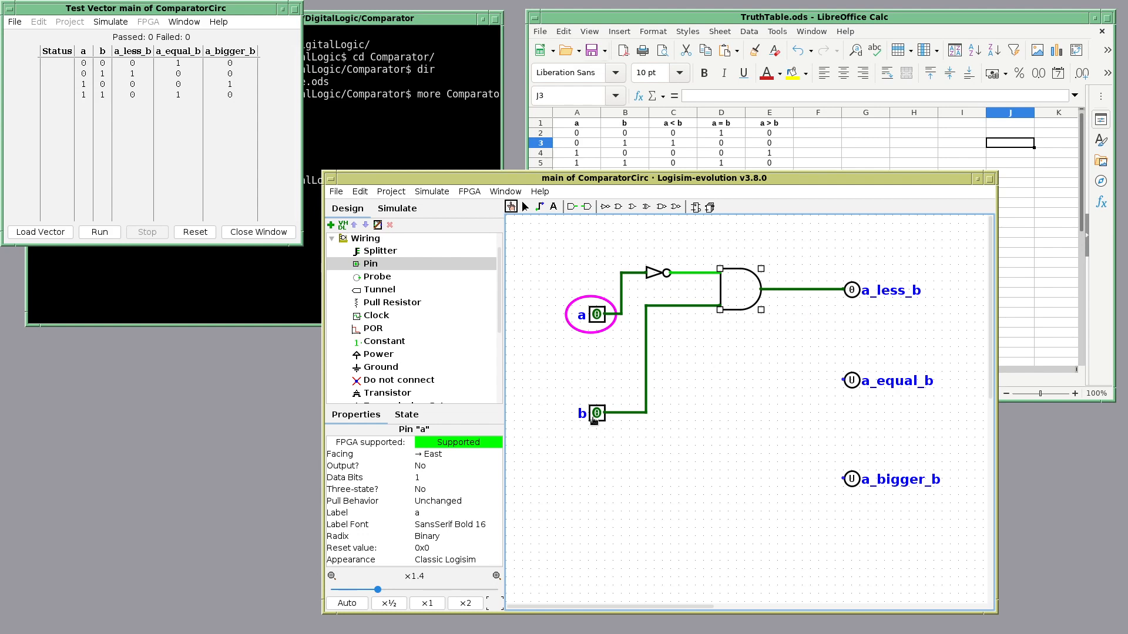
{"action": "left_click", "coordinate": [596, 414]}
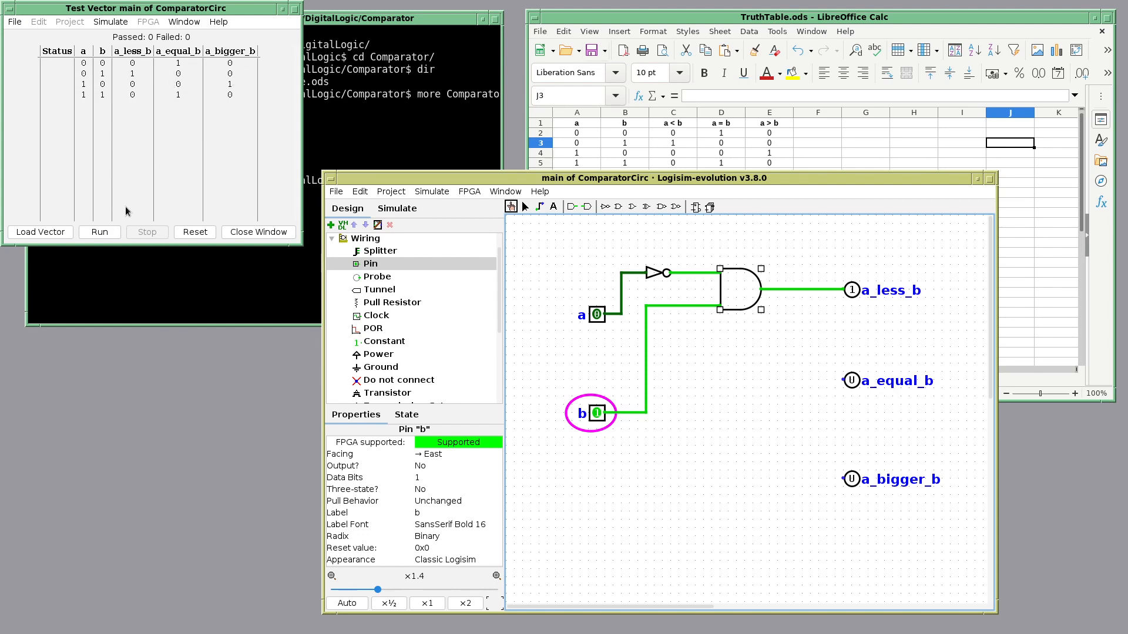
{"action": "left_click", "coordinate": [100, 232]}
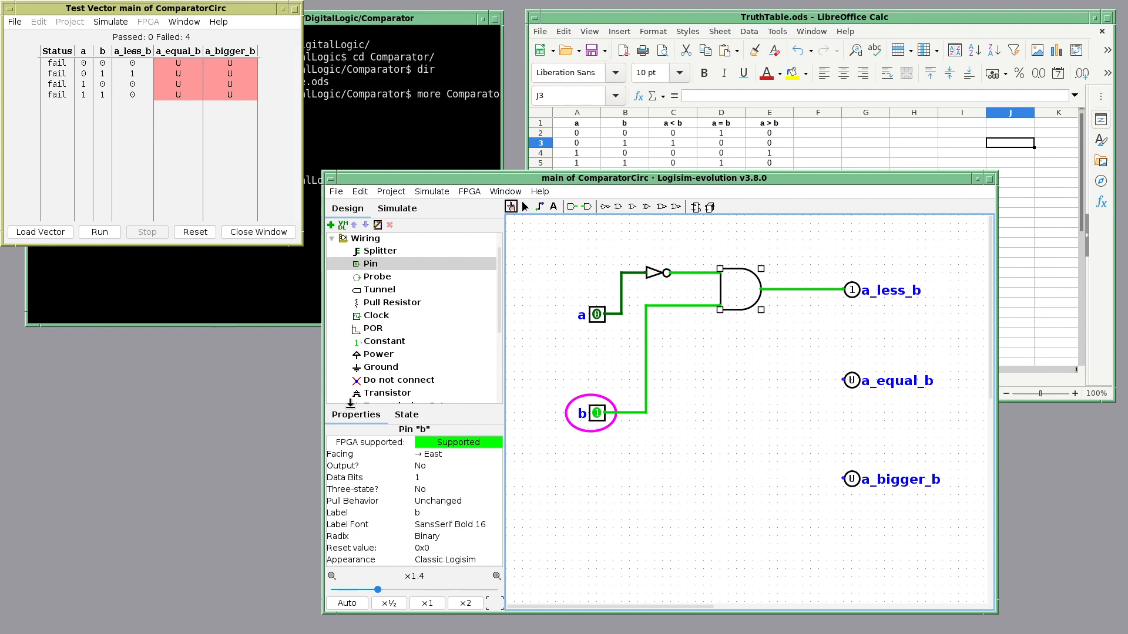
Replace the direct wire from b to the AND gate's lower input with a wired-in NOT gate, and save the circuit
{"action": "left_click", "coordinate": [676, 310]}
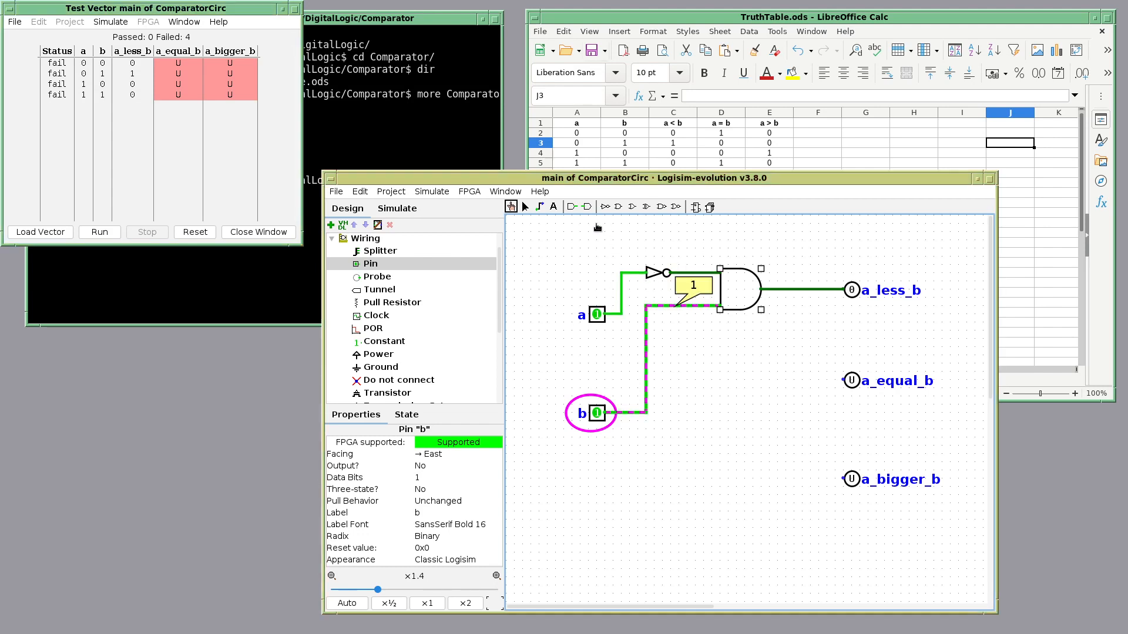
{"action": "left_click", "coordinate": [526, 207]}
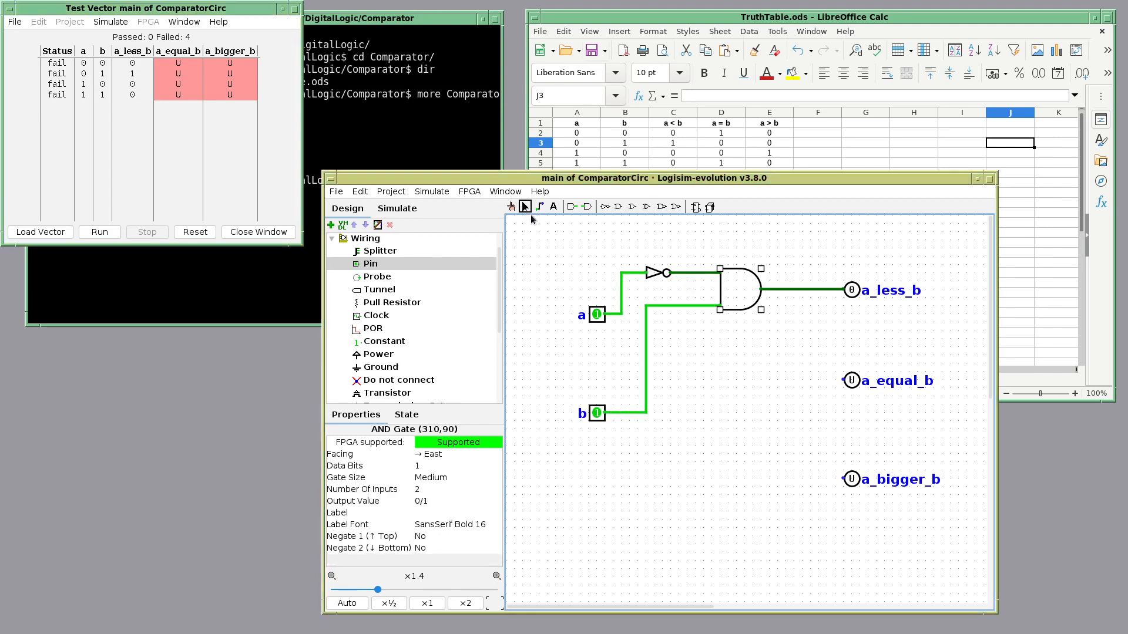
{"action": "left_click", "coordinate": [673, 307]}
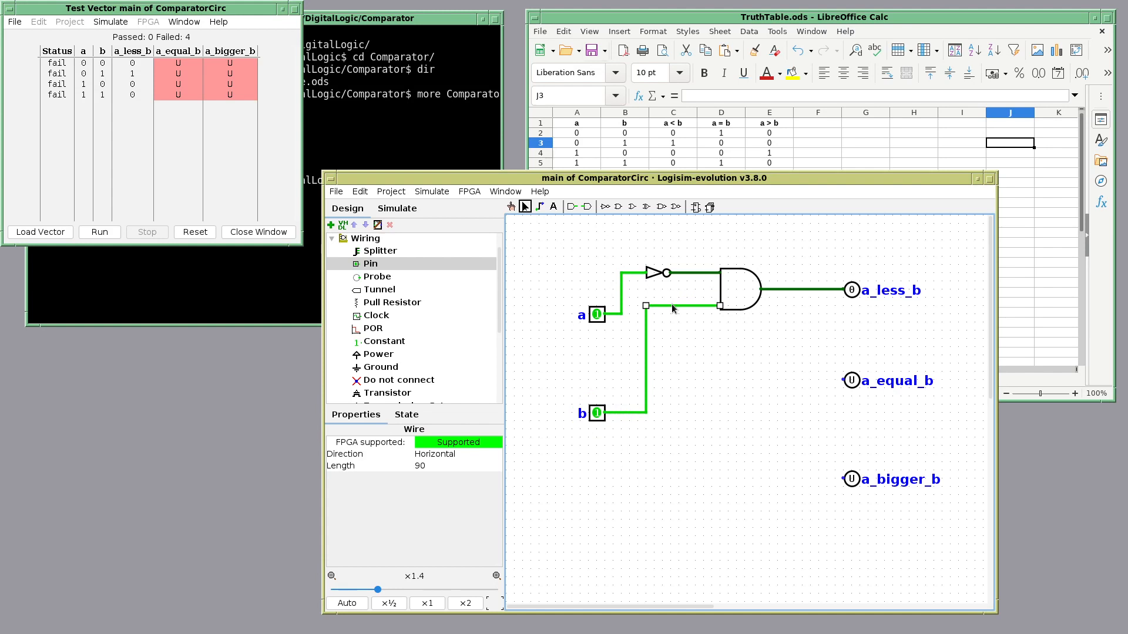
{"action": "key", "text": "Delete"}
{"action": "left_click", "coordinate": [604, 207]}
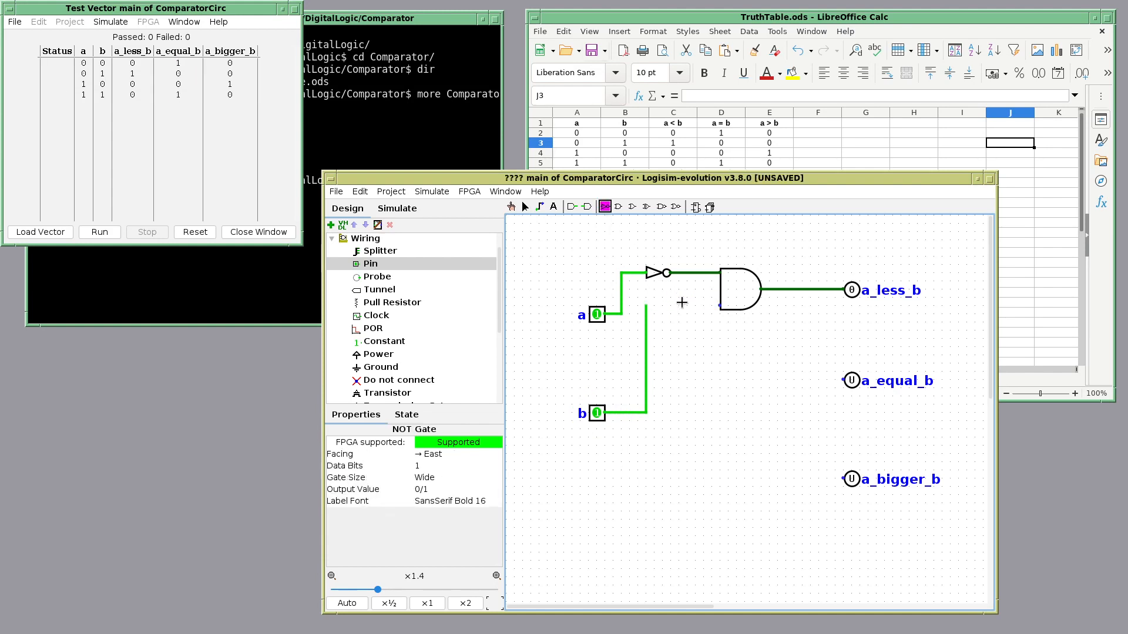
{"action": "left_click", "coordinate": [686, 306]}
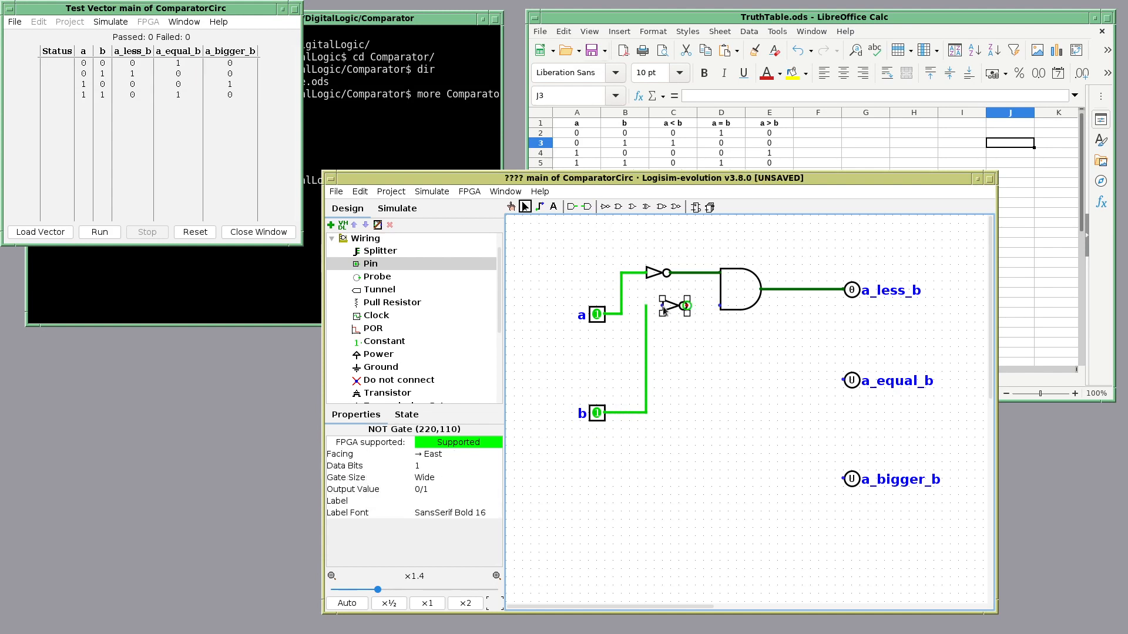
{"action": "left_click_drag", "start_coordinate": [646, 306], "coordinate": [719, 306]}
{"action": "left_click", "coordinate": [336, 191]}
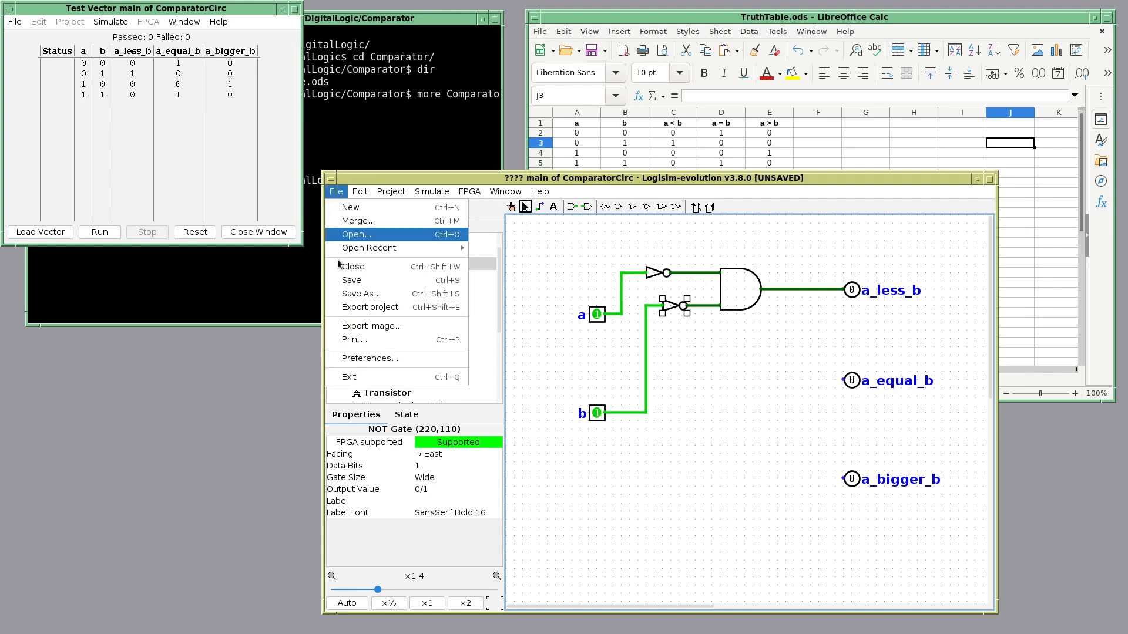
{"action": "left_click", "coordinate": [355, 284]}
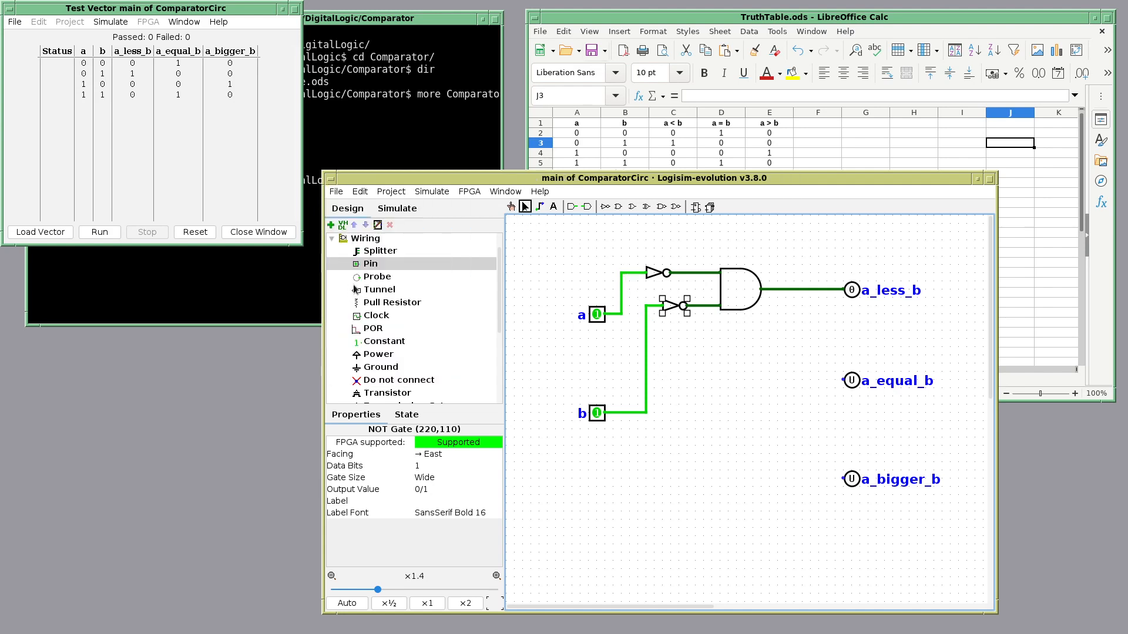
Set inputs a and b to 0 to check a_less_b, and run the test vector
{"action": "left_click", "coordinate": [511, 208]}
{"action": "left_click", "coordinate": [598, 317]}
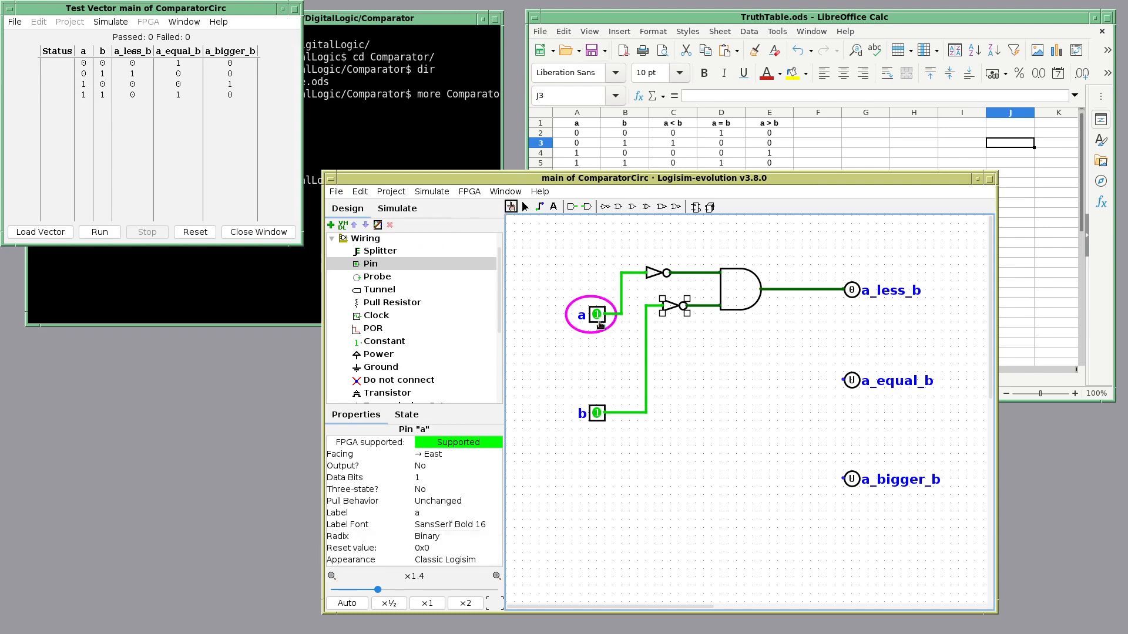
{"action": "left_click", "coordinate": [598, 416]}
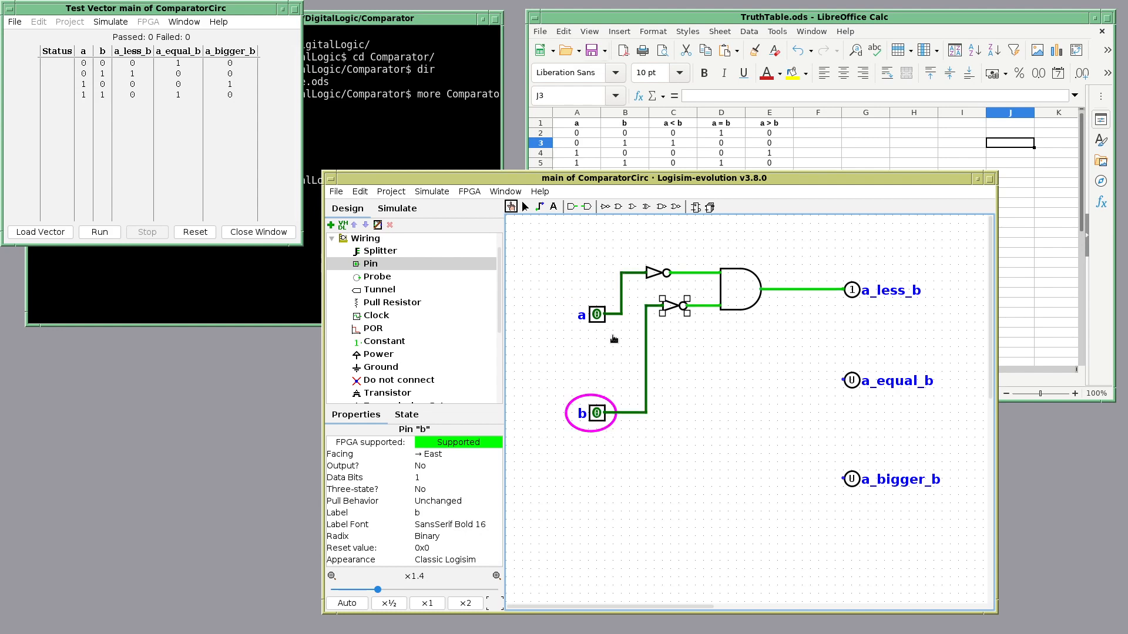
{"action": "left_click", "coordinate": [103, 233]}
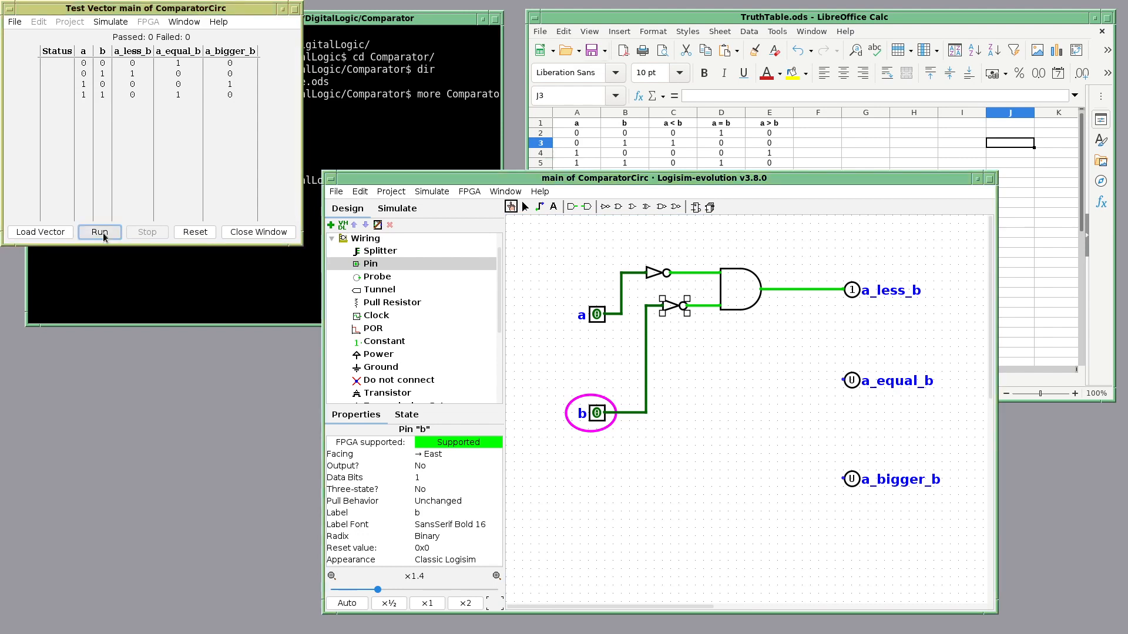
{"action": "left_click", "coordinate": [104, 233]}
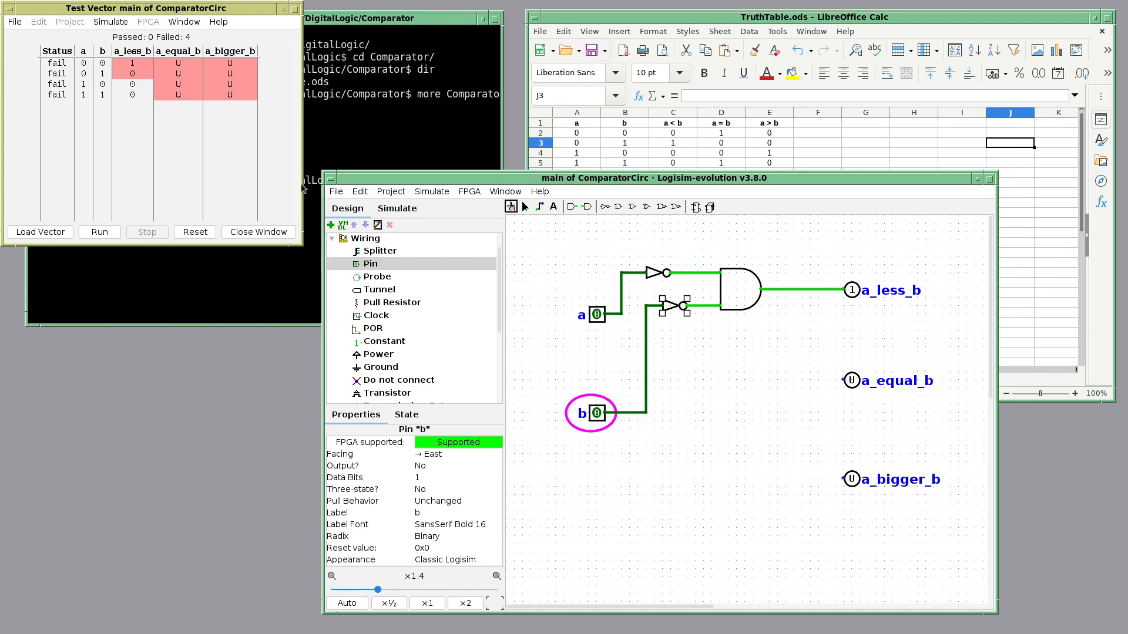
Replace the NOT gate on b's path with a direct wire to the AND gate's lower input, and save the circuit
{"action": "left_click", "coordinate": [673, 311]}
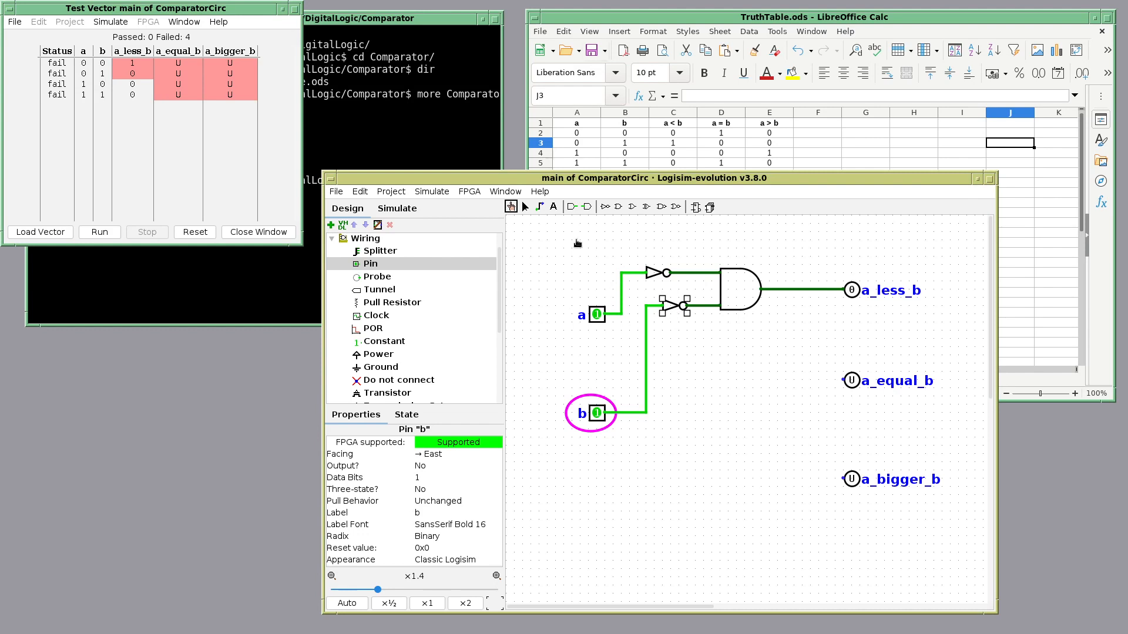
{"action": "left_click", "coordinate": [525, 207]}
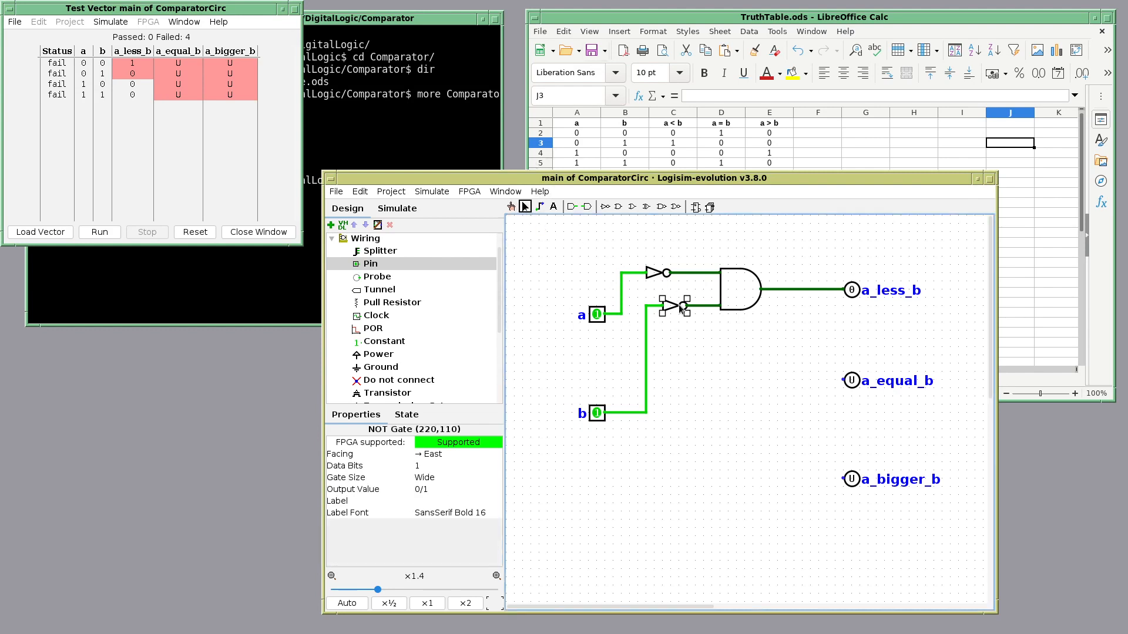
{"action": "key", "text": "Delete"}
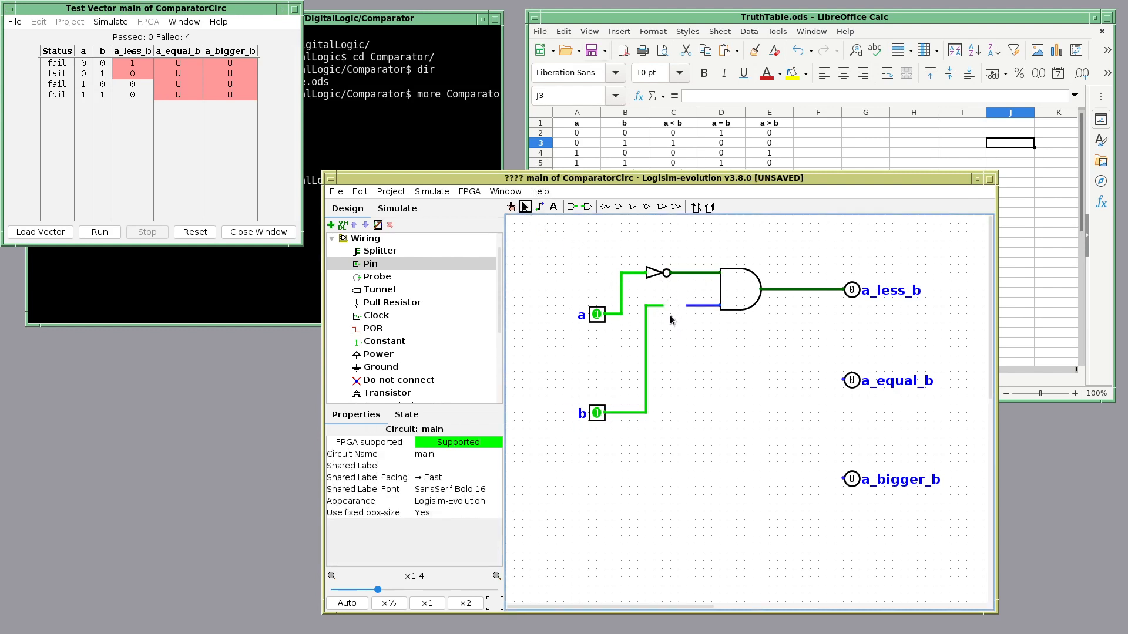
{"action": "left_click", "coordinate": [710, 305]}
{"action": "key", "text": "Delete"}
{"action": "left_click_drag", "start_coordinate": [723, 308], "coordinate": [721, 306]}
{"action": "left_click", "coordinate": [336, 191]}
{"action": "left_click", "coordinate": [359, 285]}
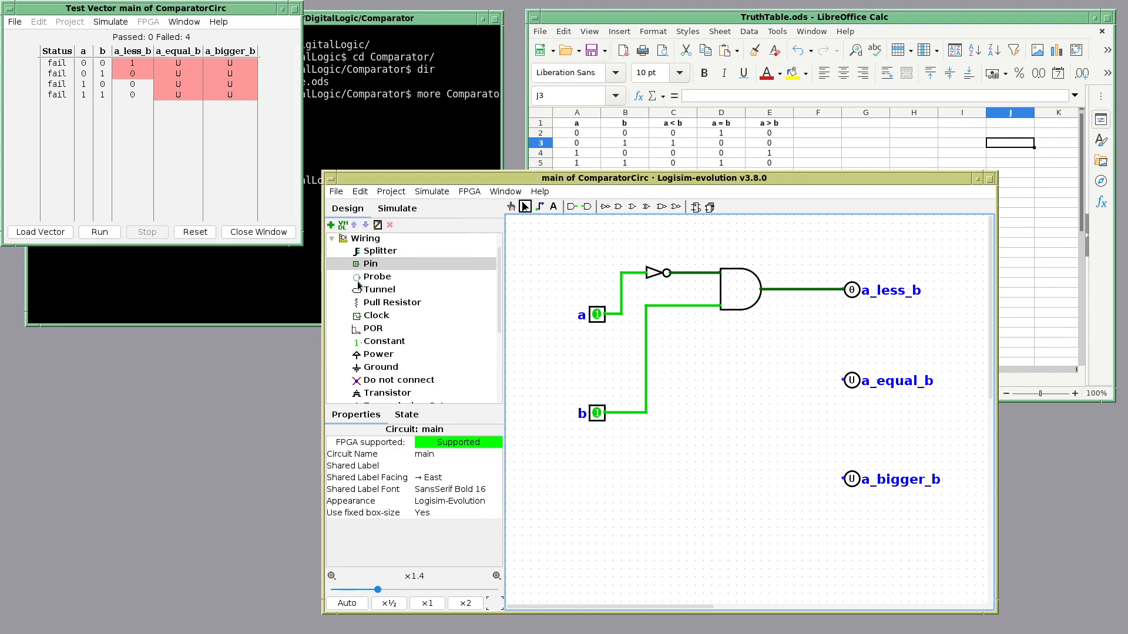
Reset the test vector results and run the test again on the corrected a_less_b logic
{"action": "left_click", "coordinate": [98, 233]}
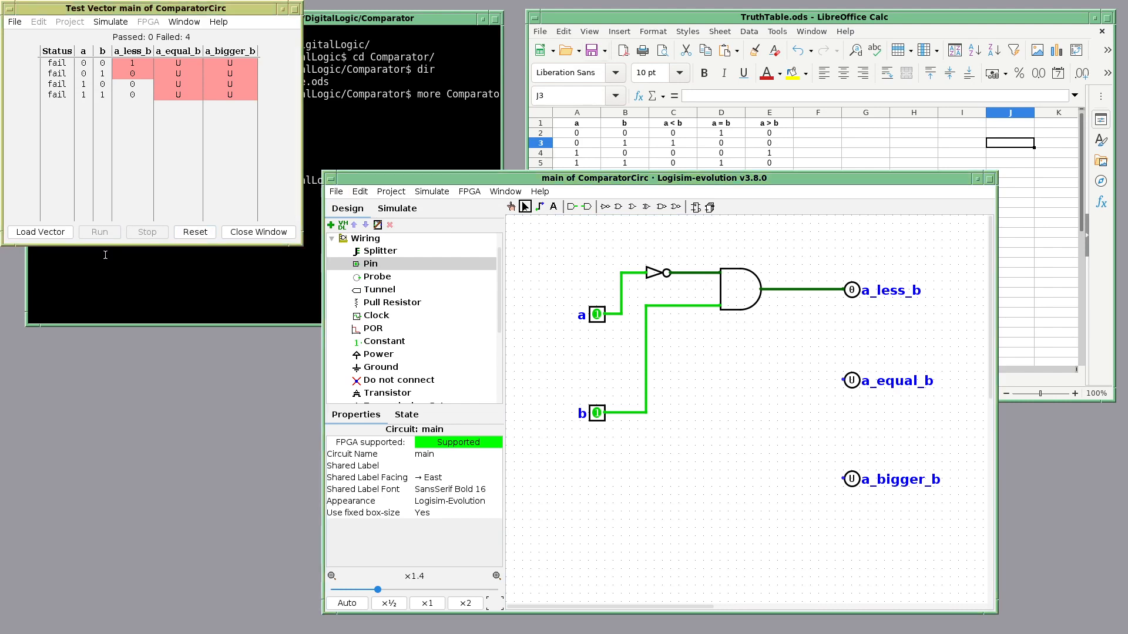
{"action": "left_click", "coordinate": [189, 233]}
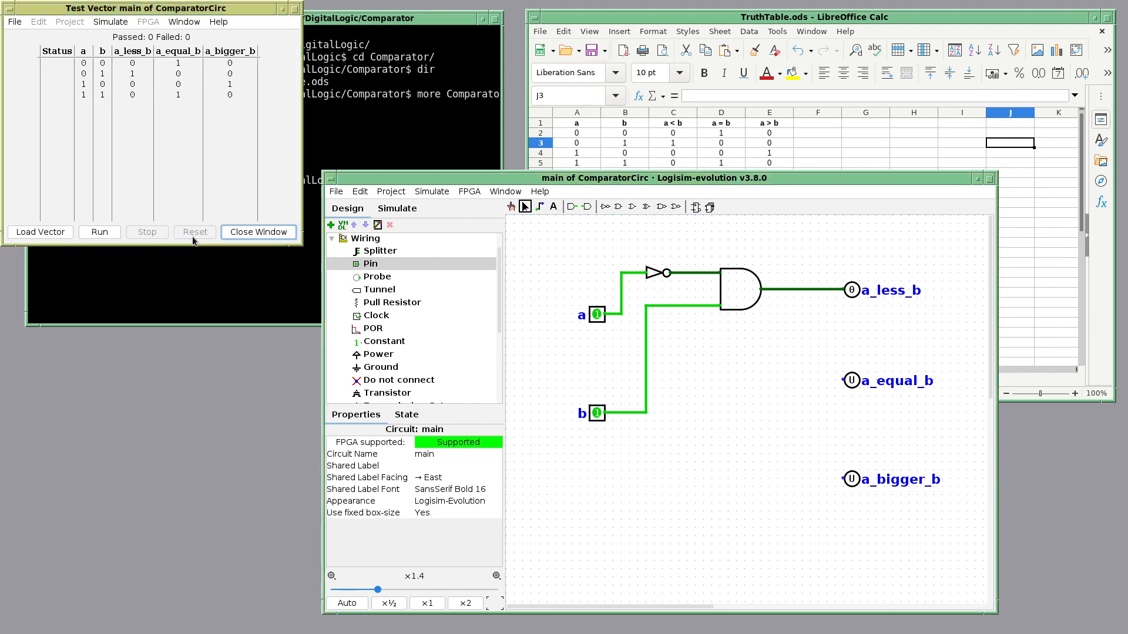
{"action": "left_click", "coordinate": [101, 234]}
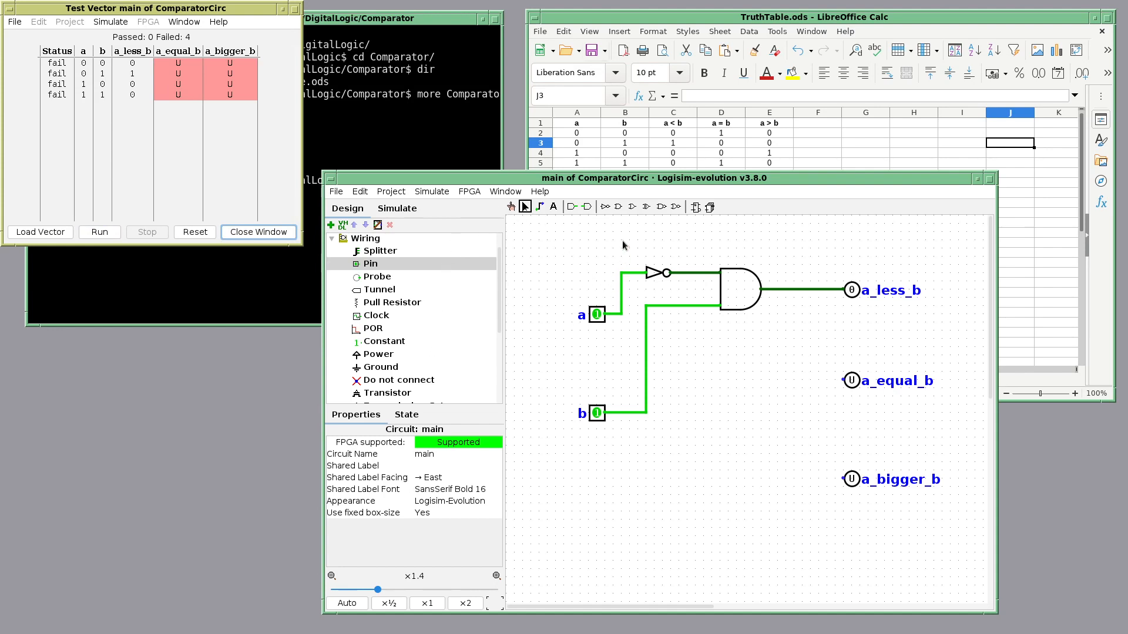
Uncover the Boolean expressions in the truth table spreadsheet, and place a two-input AND gate wired to the a_bigger_b output
{"action": "left_click_drag", "start_coordinate": [609, 175], "coordinate": [614, 230]}
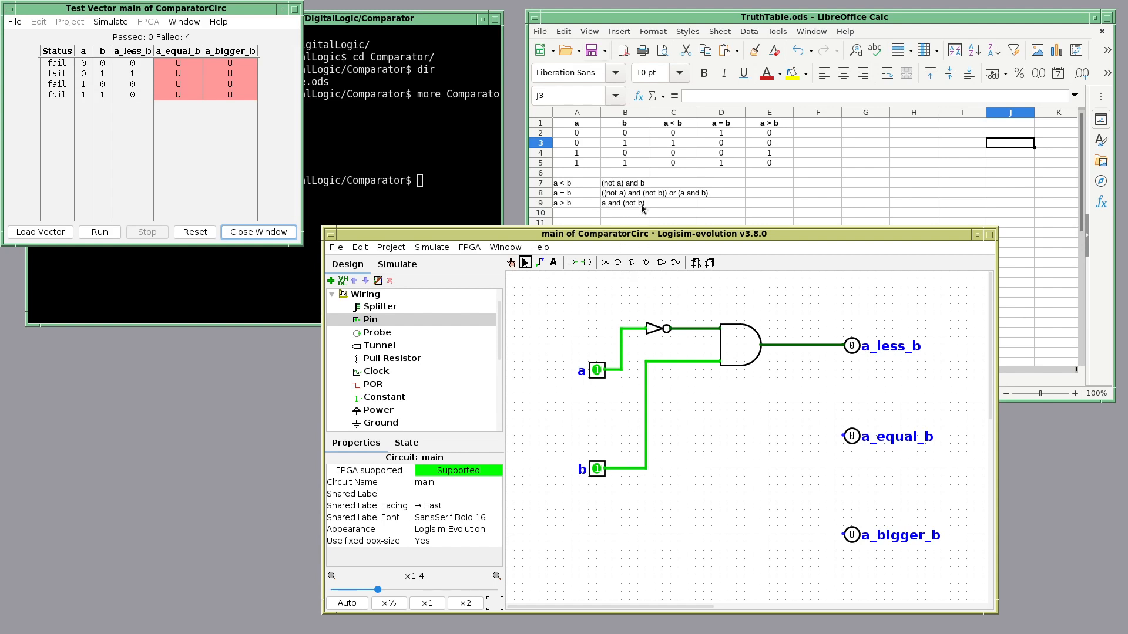
{"action": "left_click", "coordinate": [619, 263]}
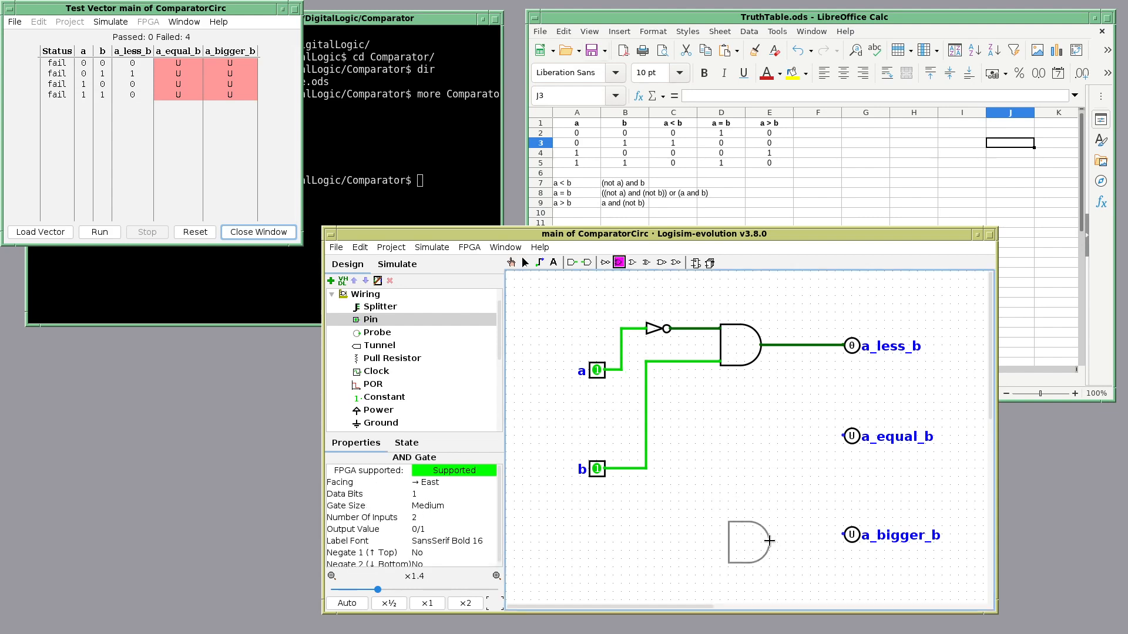
{"action": "left_click", "coordinate": [768, 535]}
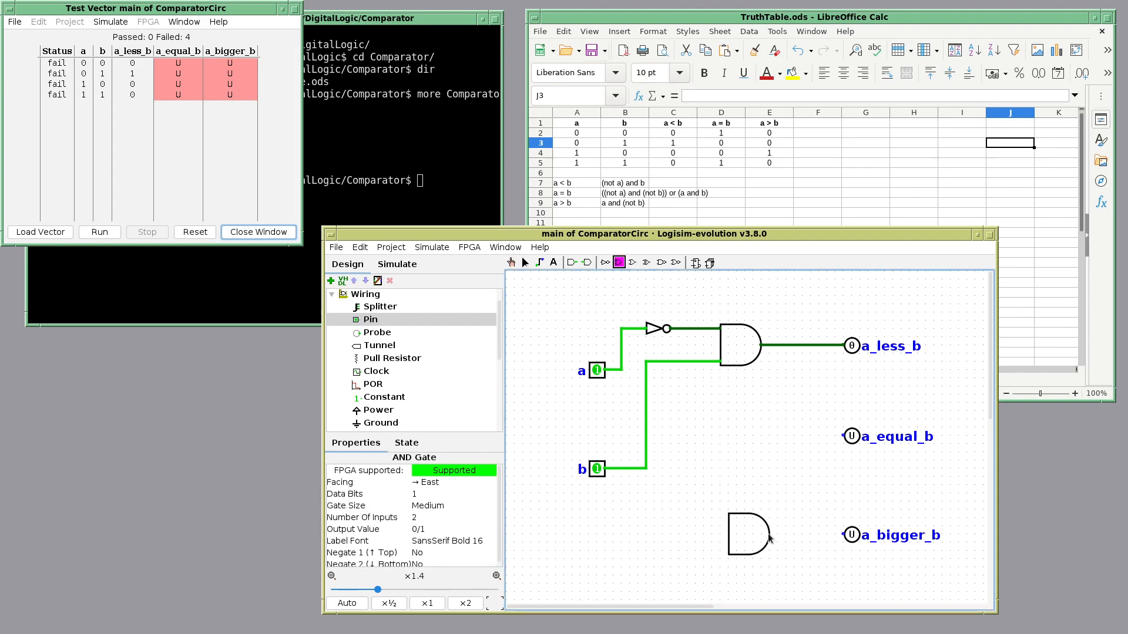
{"action": "left_click_drag", "start_coordinate": [770, 534], "coordinate": [842, 534]}
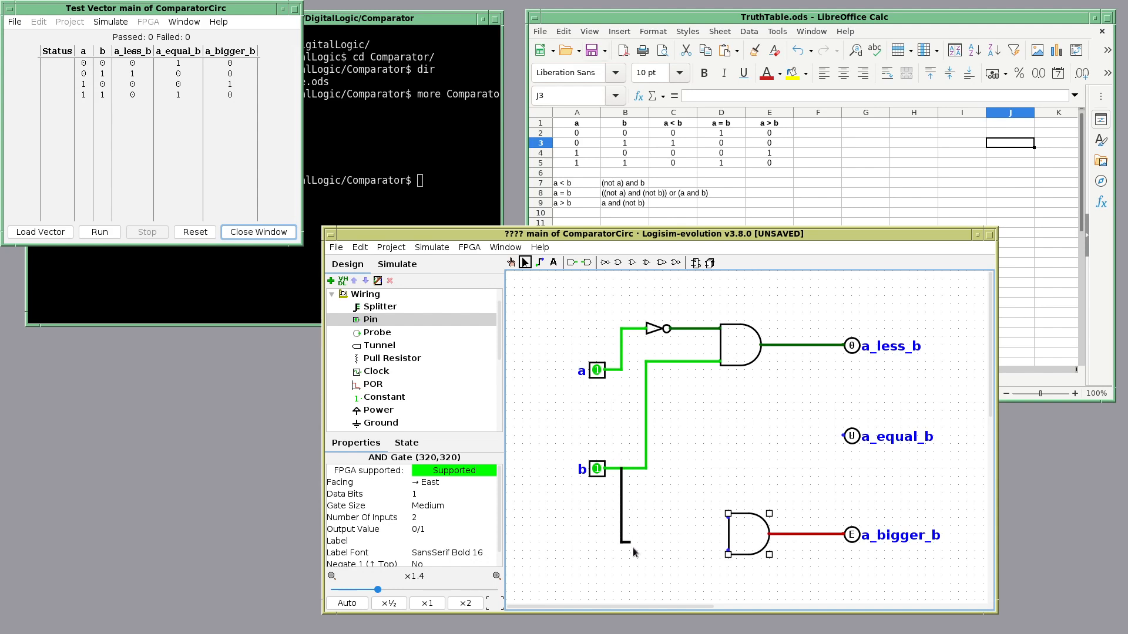
Wire b through a new NOT gate to the a_bigger_b AND gate's lower input, and a directly to its upper input
{"action": "left_click_drag", "start_coordinate": [644, 552], "coordinate": [645, 551]}
{"action": "left_click", "coordinate": [604, 262]}
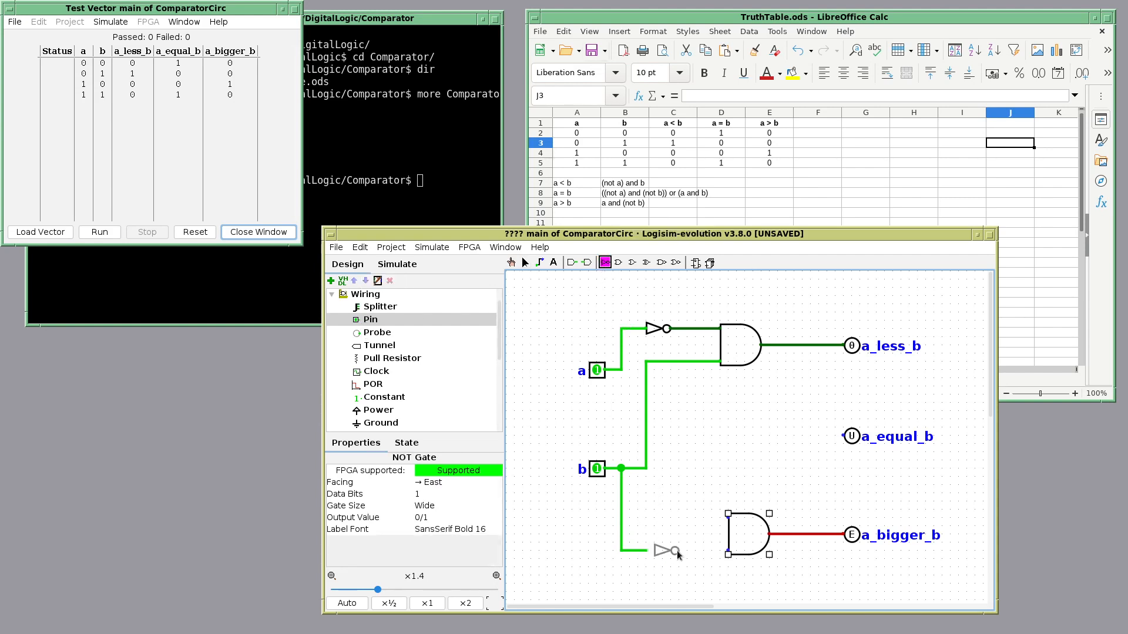
{"action": "left_click", "coordinate": [672, 551]}
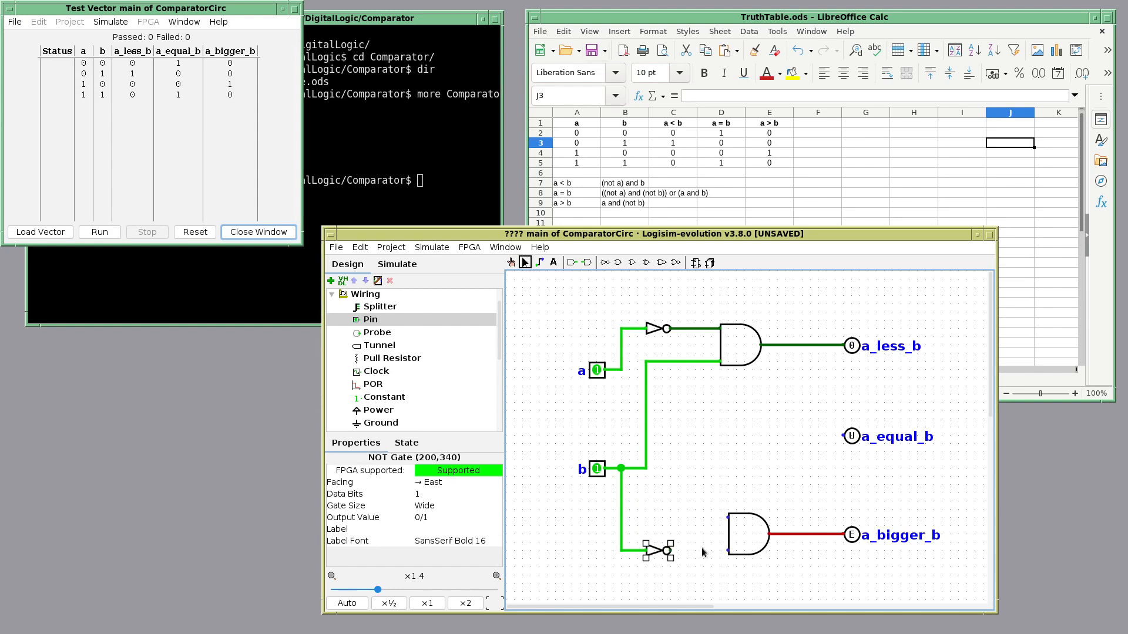
{"action": "left_click_drag", "start_coordinate": [670, 550], "coordinate": [727, 549]}
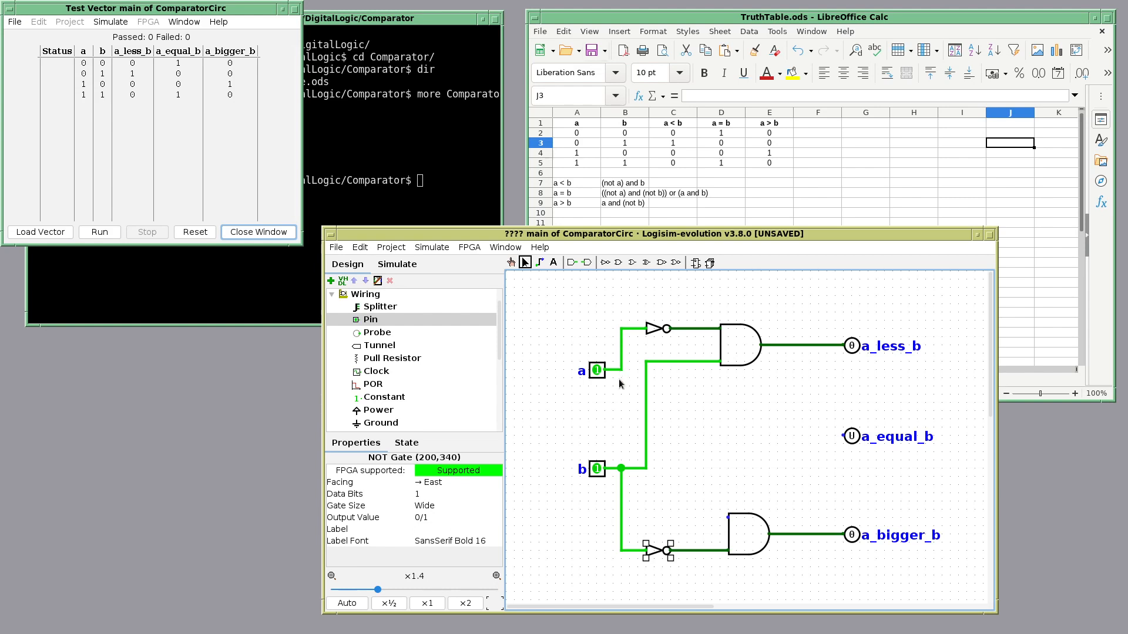
{"action": "mouse_move", "coordinate": [630, 431]}
{"action": "left_mouse_down"}
{"action": "mouse_move", "coordinate": [670, 444]}
{"action": "mouse_move", "coordinate": [673, 524]}
{"action": "mouse_move", "coordinate": [726, 523]}
{"action": "left_mouse_up"}
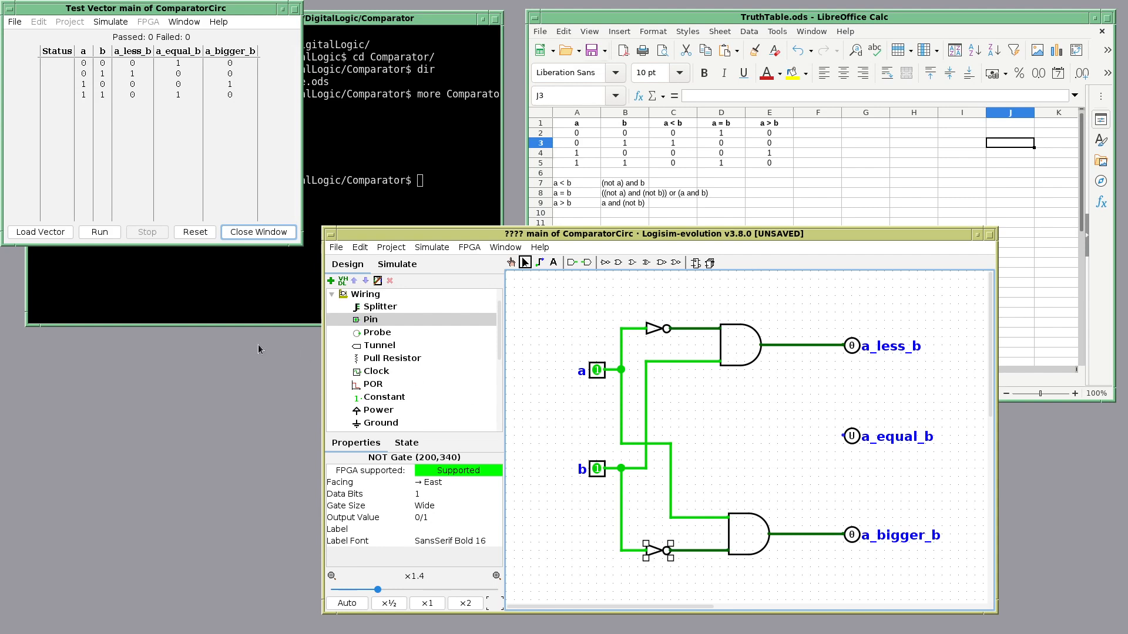
Save the circuit and run the test vector to check the a_bigger_b logic
{"action": "left_click", "coordinate": [339, 248]}
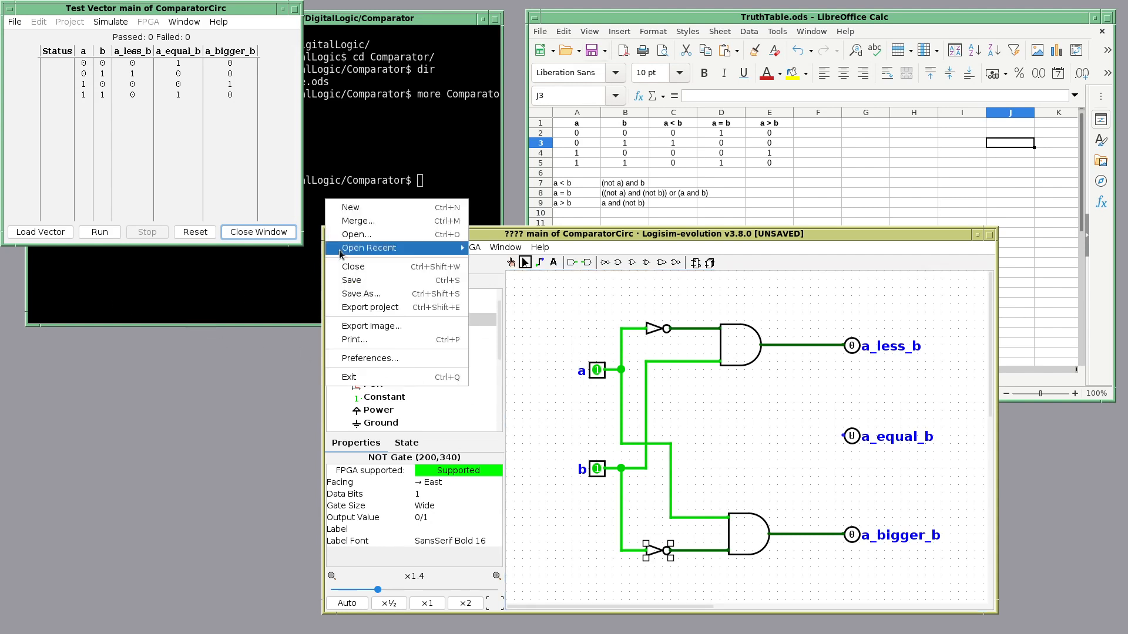
{"action": "left_click", "coordinate": [355, 280]}
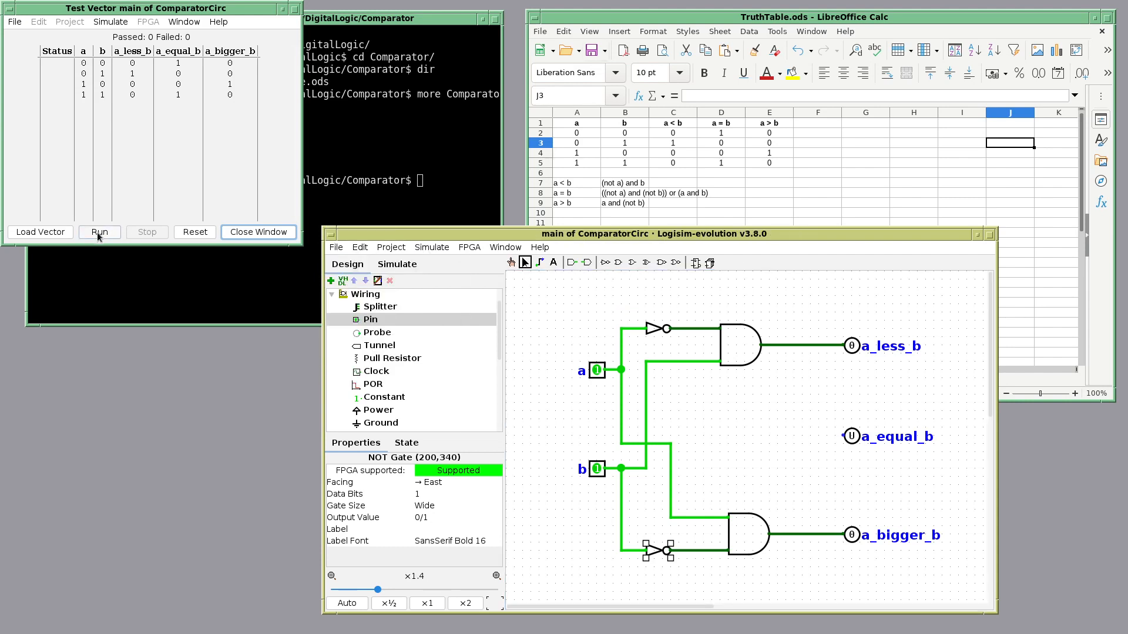
{"action": "left_click", "coordinate": [98, 232]}
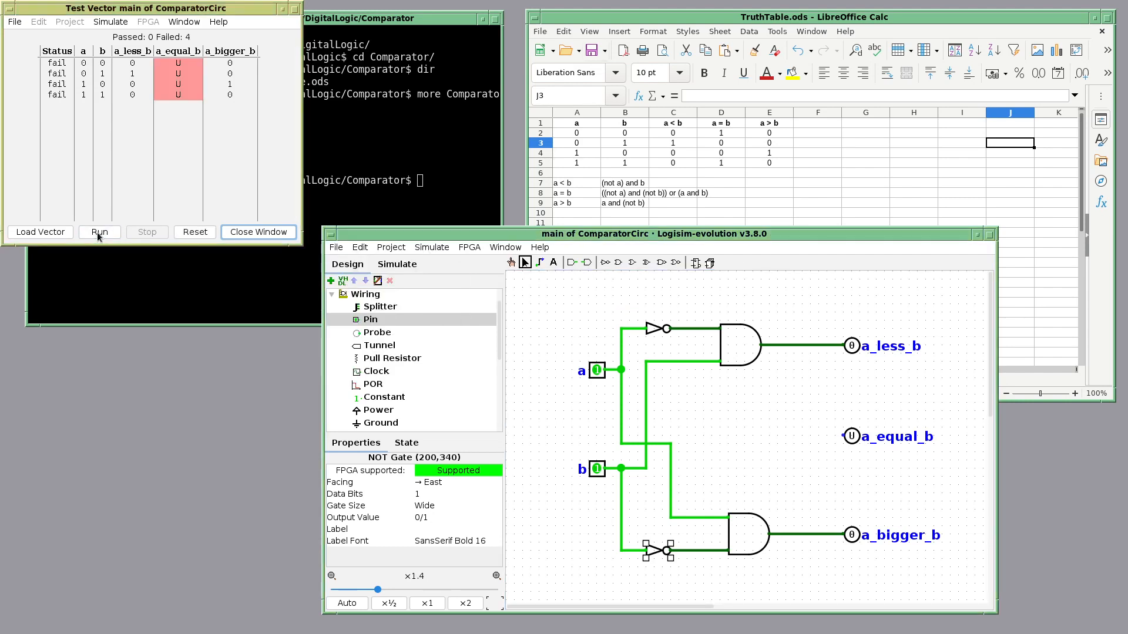